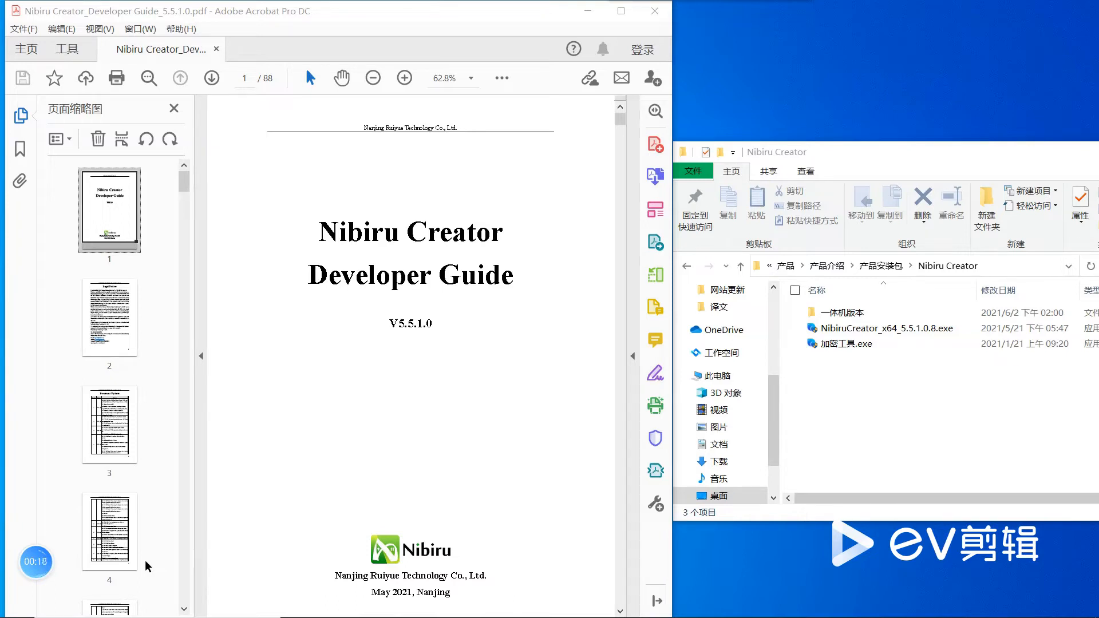
Step: Go to the "Before Creation" chapter of the developer guide and read its equipment, software and material lists
scroll(139, 541, "down", 5)
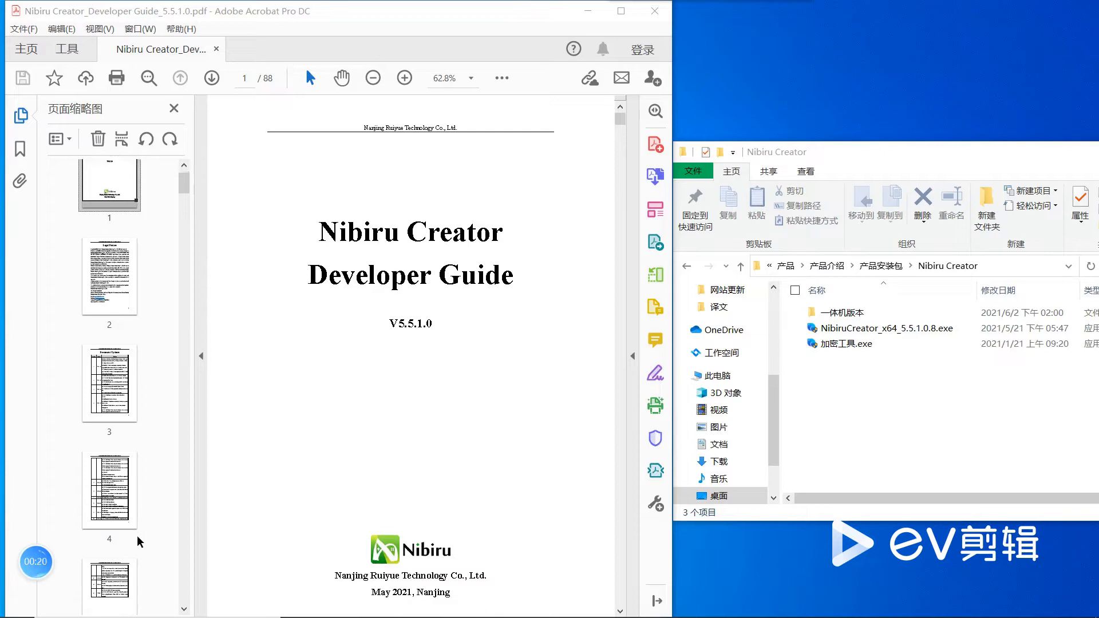
scroll(139, 542, "down", 5)
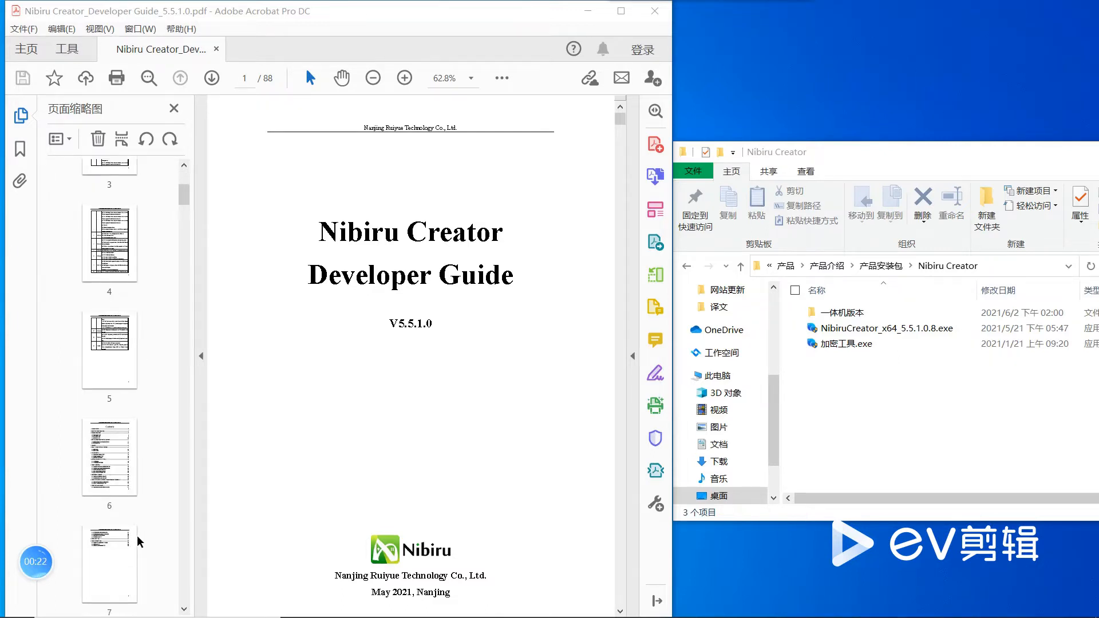
left_click(108, 595)
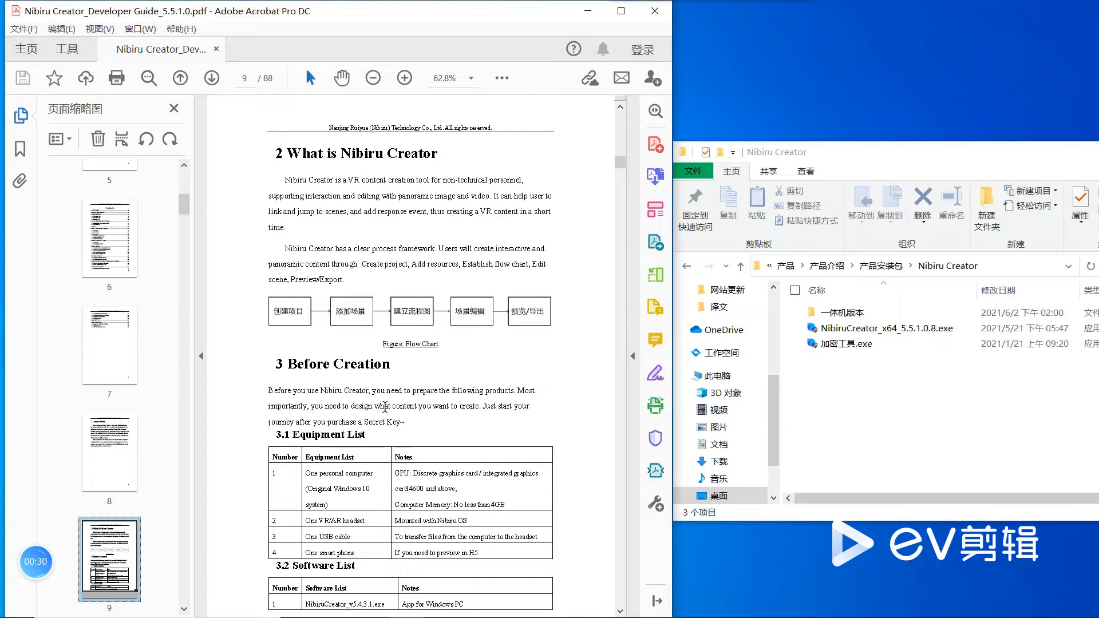
scroll(385, 412, "down", 5)
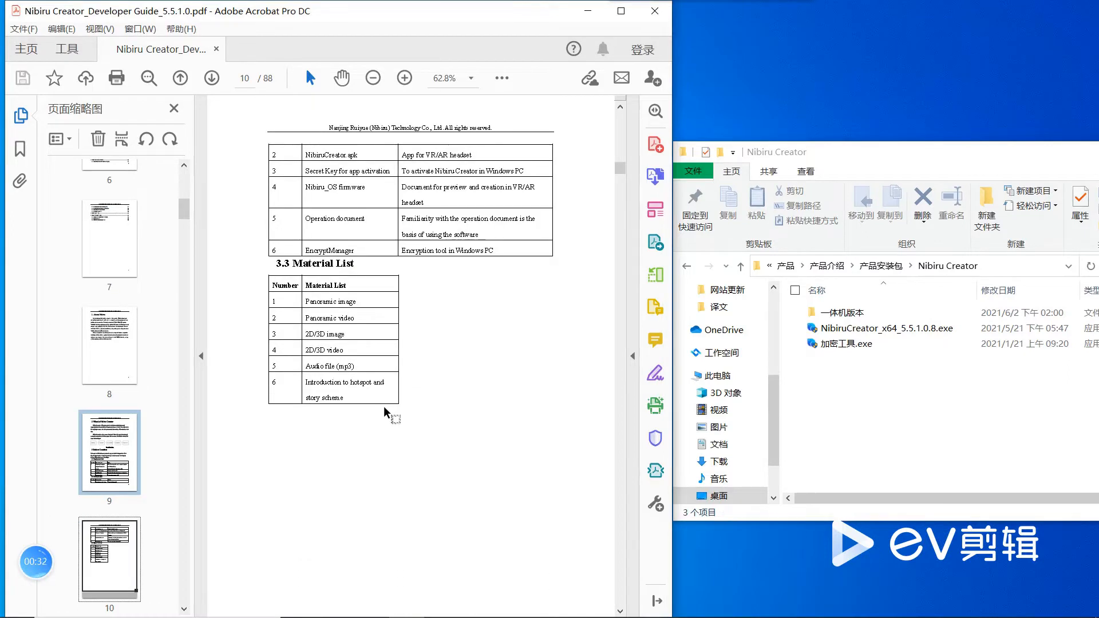
scroll(385, 411, "up", 5)
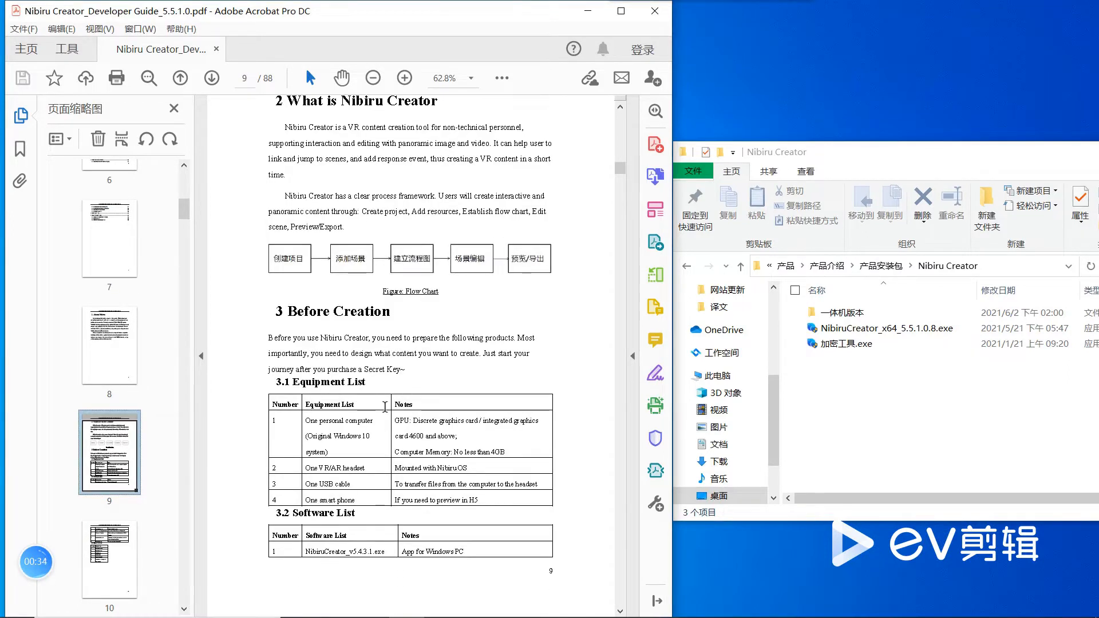
scroll(384, 407, "down", 5)
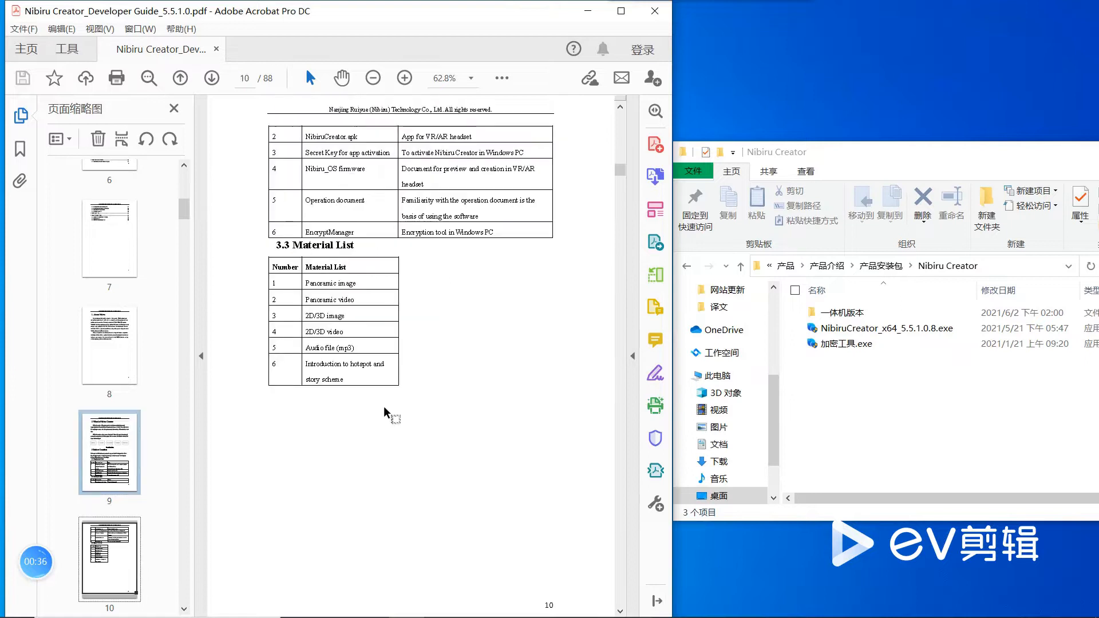
Step: Read the "Installation for Nibiru Creator" chapter, examining the recommended and minimum configurations and the installation instructions
scroll(385, 411, "down", 5)
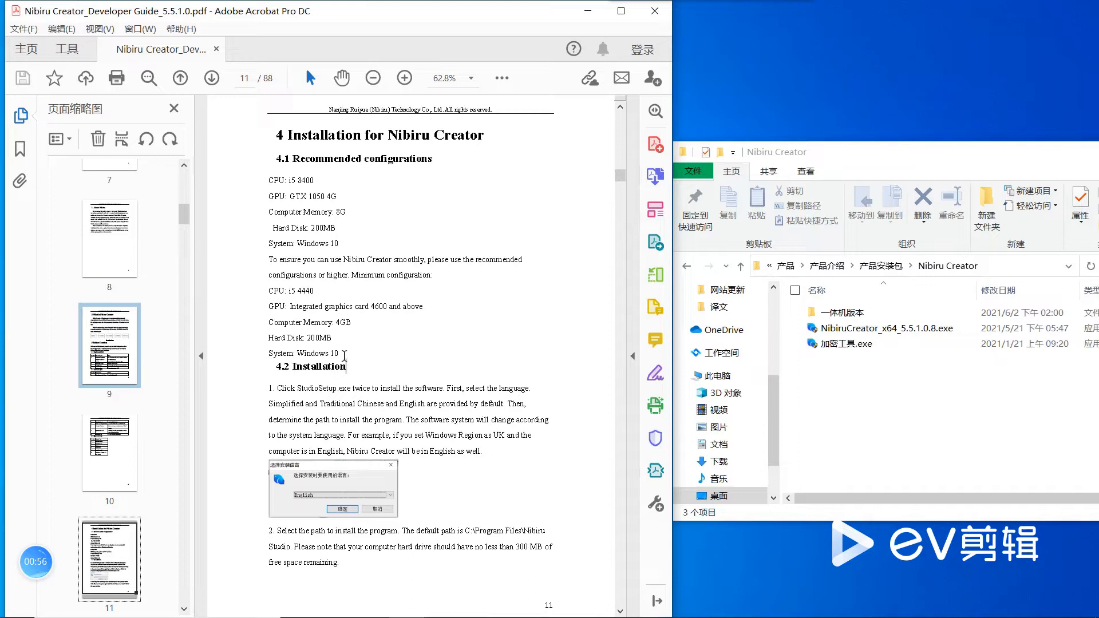
left_click_drag(264, 178, 357, 352)
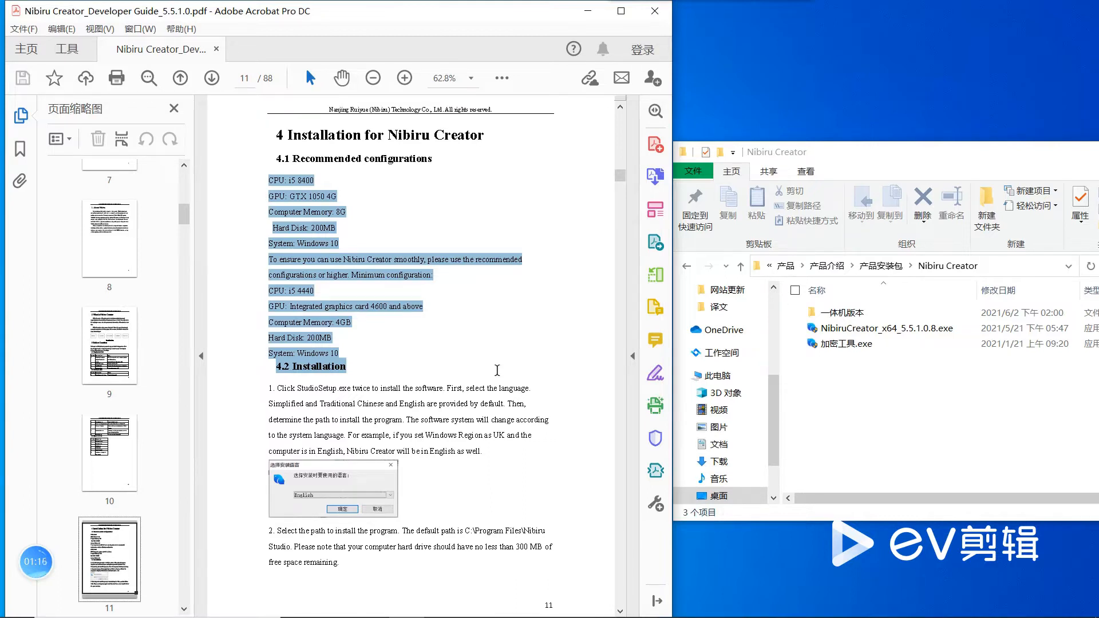
left_click(496, 370)
left_click_drag(343, 349, 265, 353)
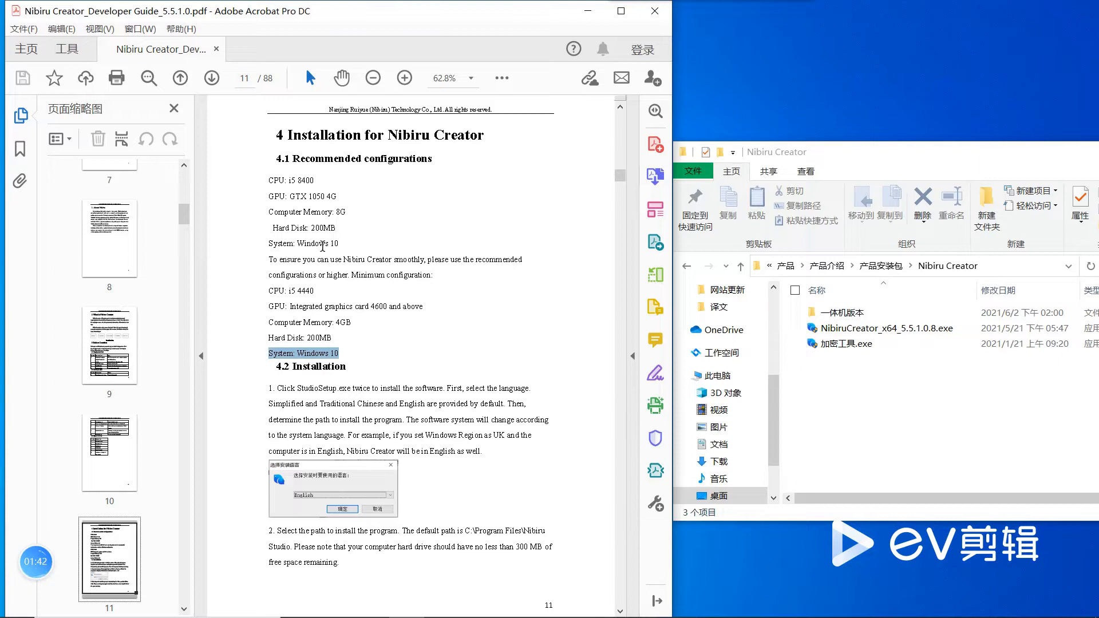
left_click(269, 179)
left_click_drag(269, 179, 338, 197)
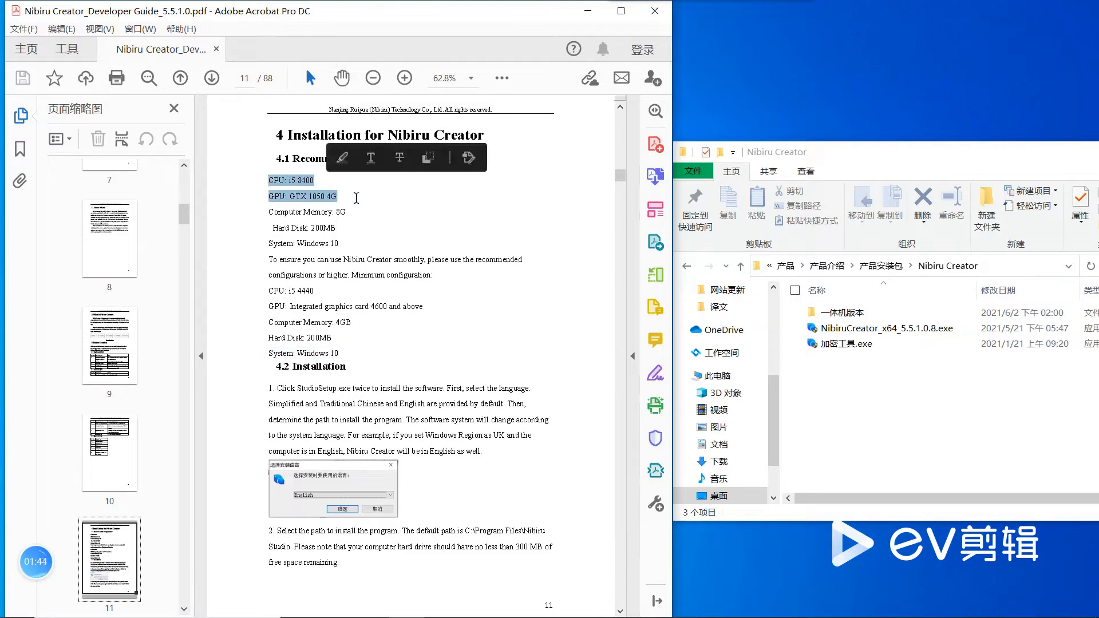
left_click(356, 198)
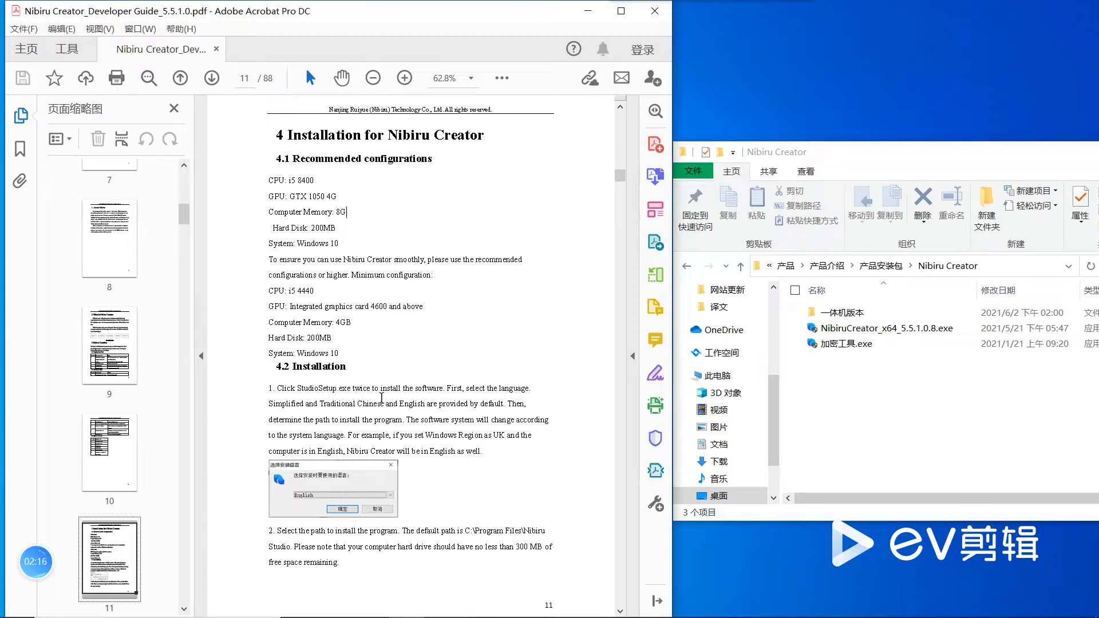
scroll(378, 372, "down", 5)
scroll(380, 396, "up", 5)
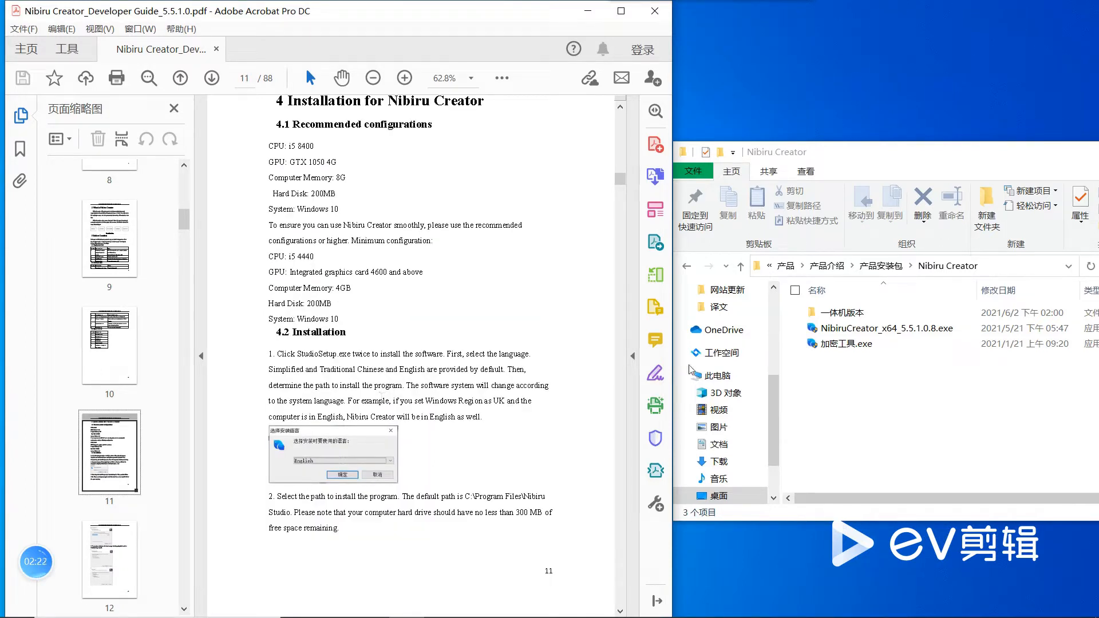
Step: Run the NibiruCreator_x64_5.5.1.0.8.exe installer, minimize the guide, and choose English as the setup language
double_click(871, 329)
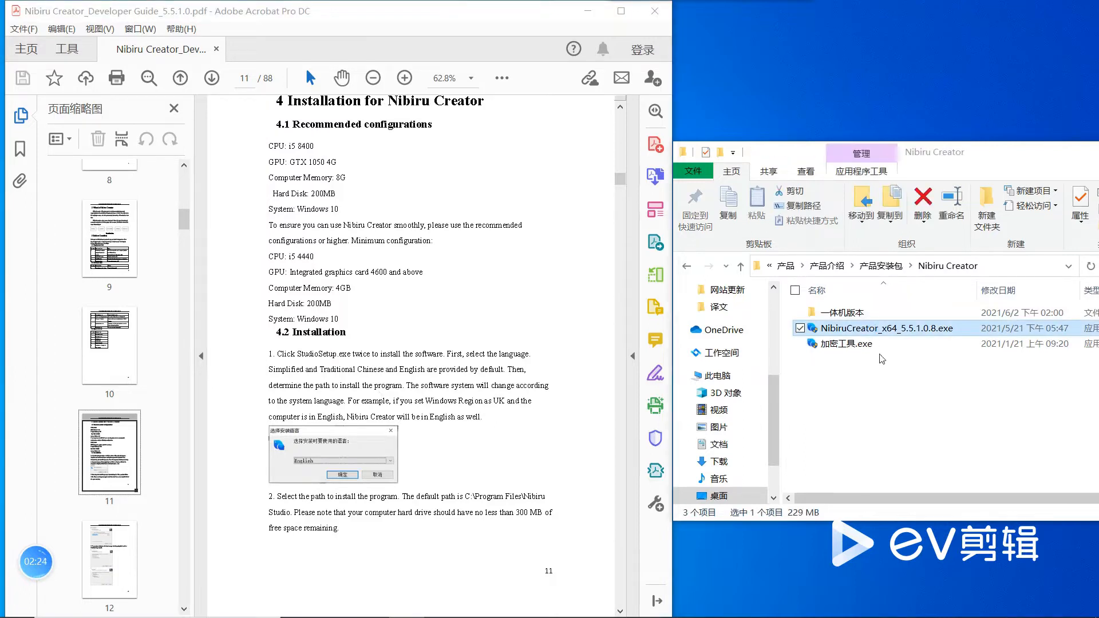
left_click(918, 336)
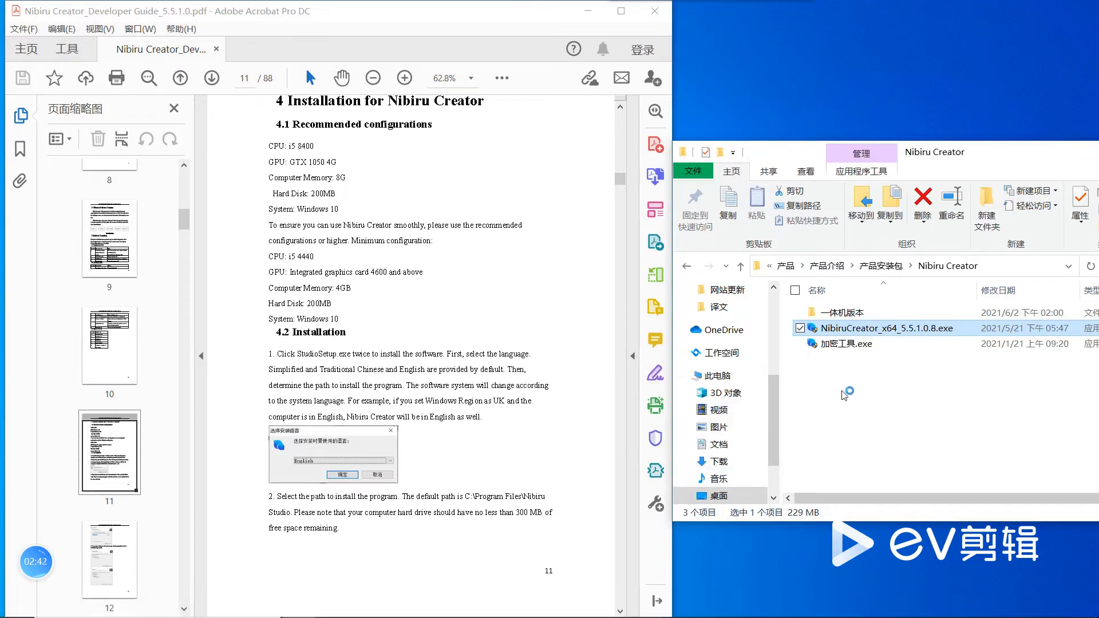
left_click(590, 10)
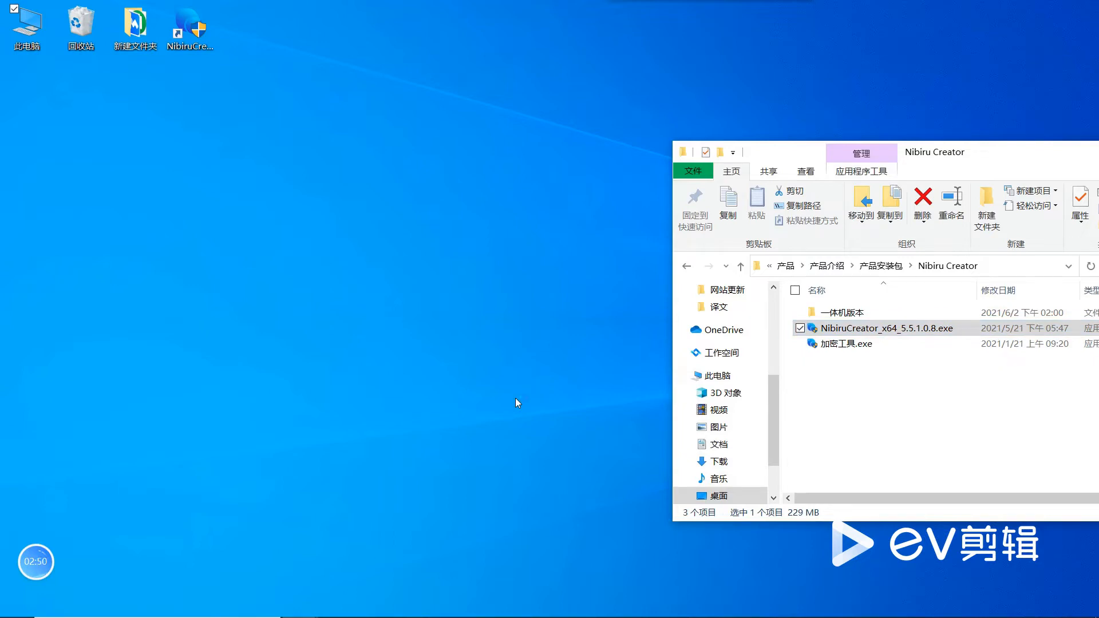
left_click(570, 317)
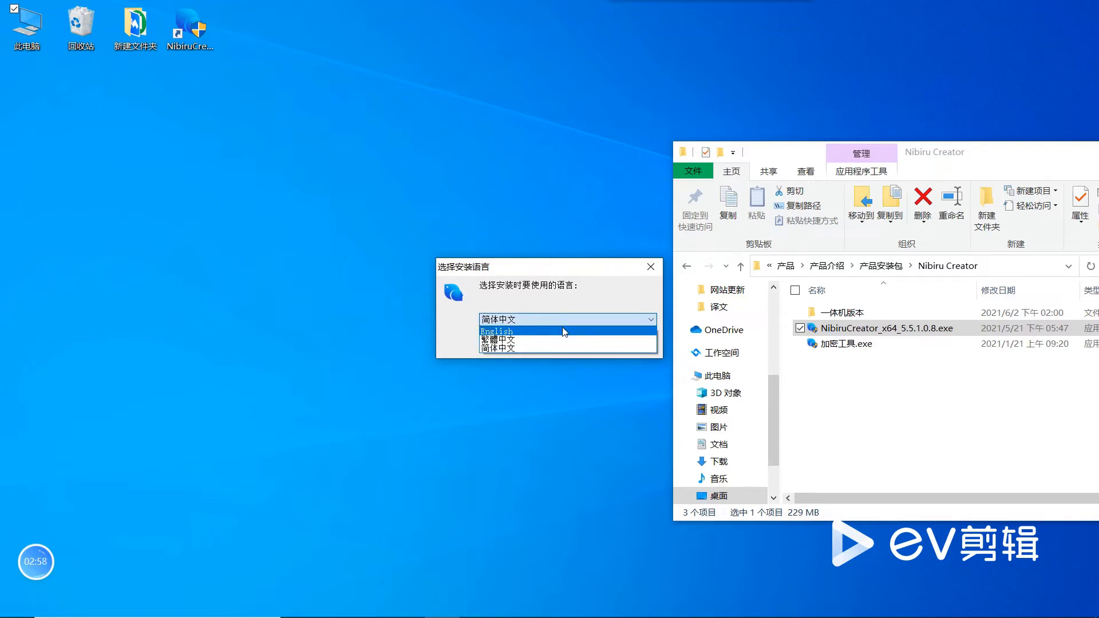
left_click(564, 331)
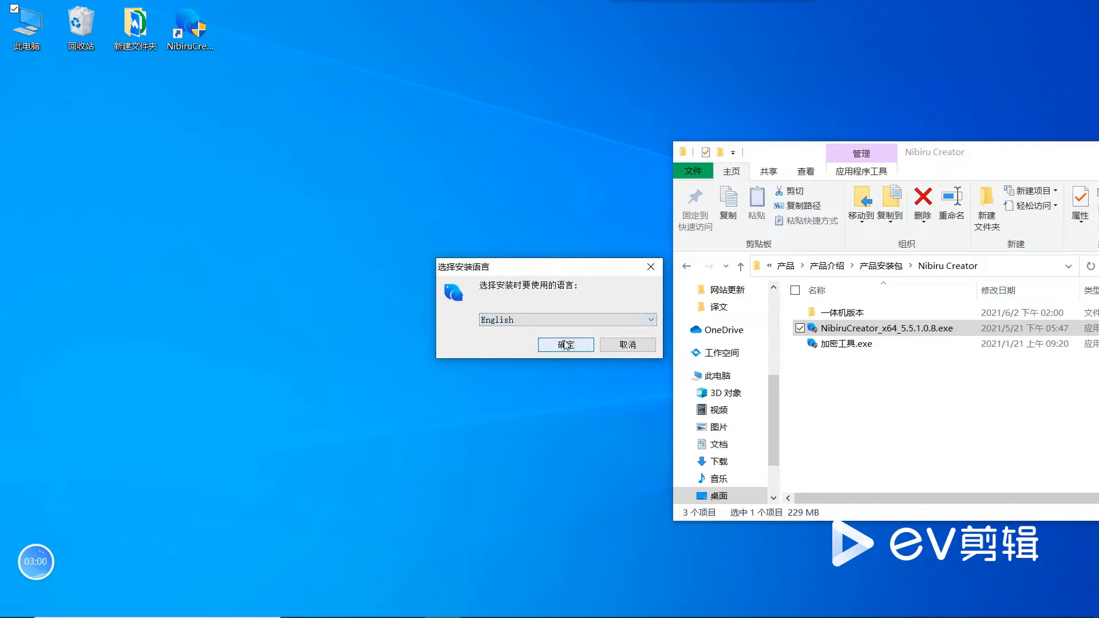
left_click(565, 345)
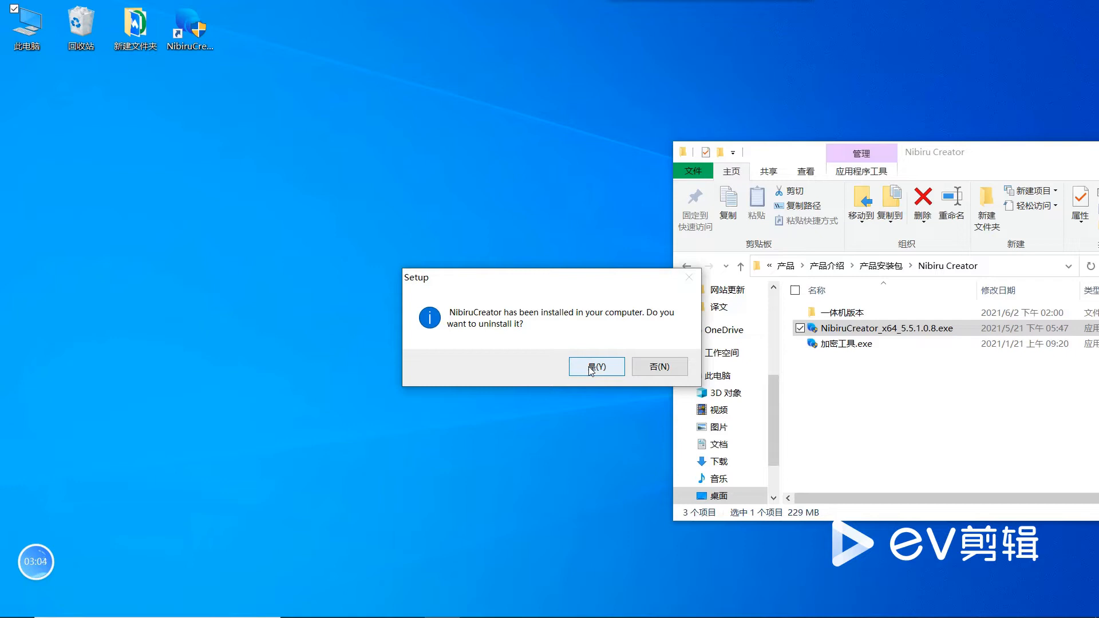
Step: Uninstall the existing version and complete the NibiruCreator setup with desktop and Quick Launch shortcuts and launch on finish enabled
left_click(590, 369)
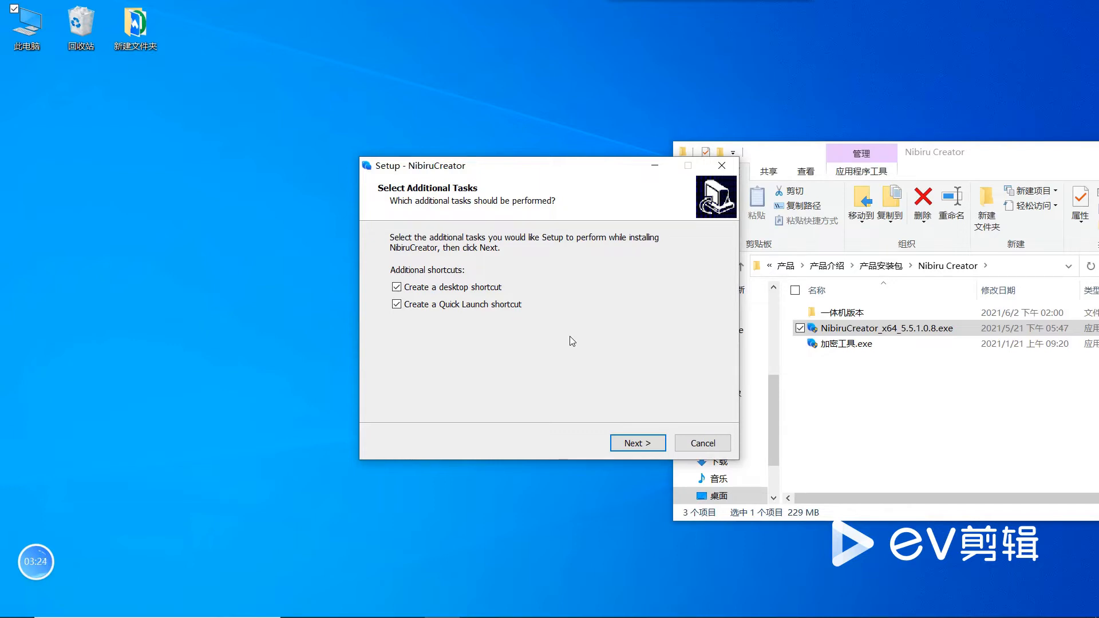
left_click(642, 442)
left_click(641, 442)
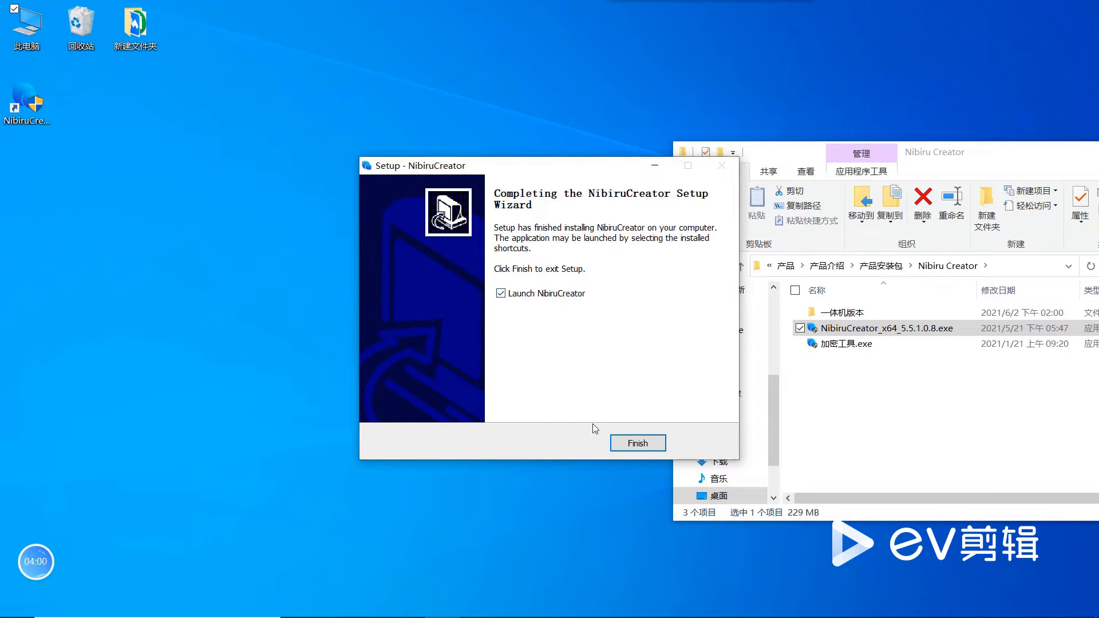
left_click(637, 444)
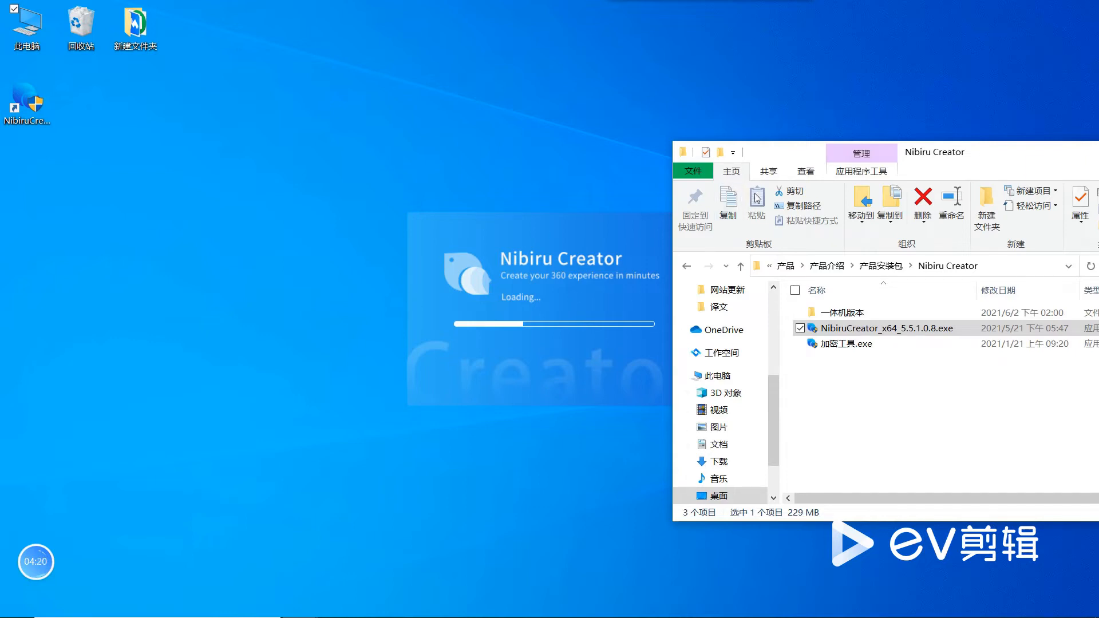
Step: Log out of the current Nibiru Creator account and log back in with the account e-mail and password, accepting the license agreement
left_click_drag(805, 150, 895, 156)
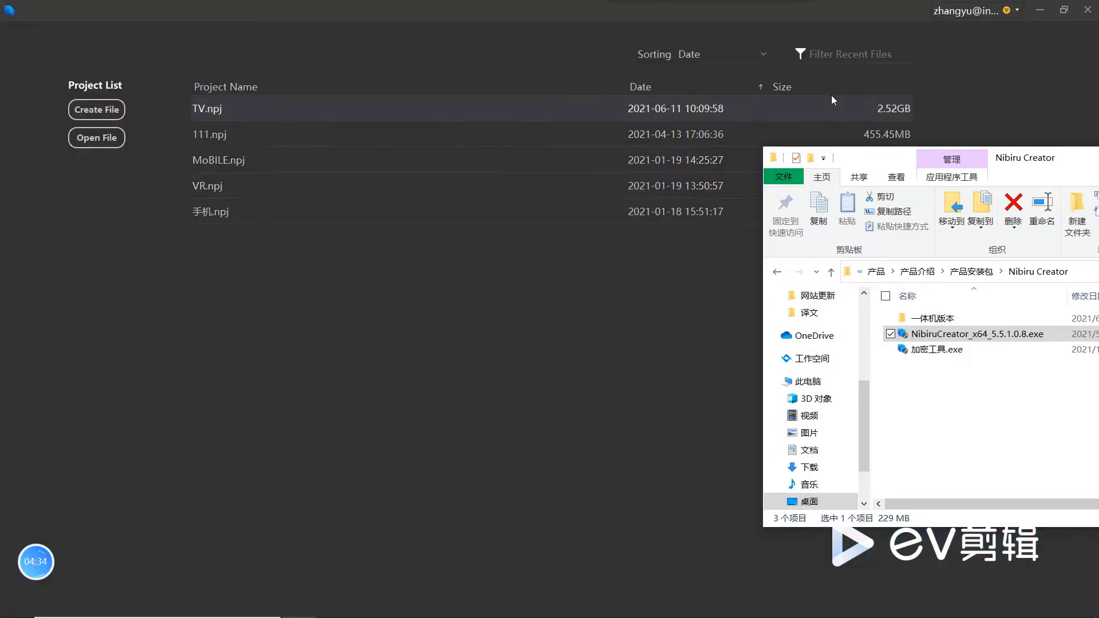
left_click(994, 13)
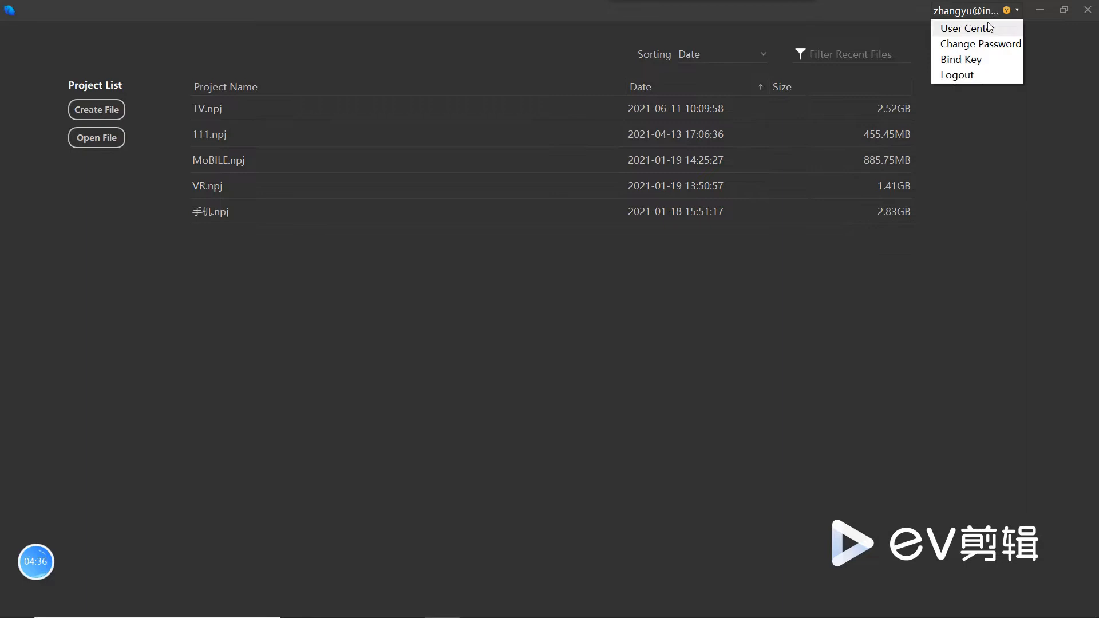
left_click(957, 75)
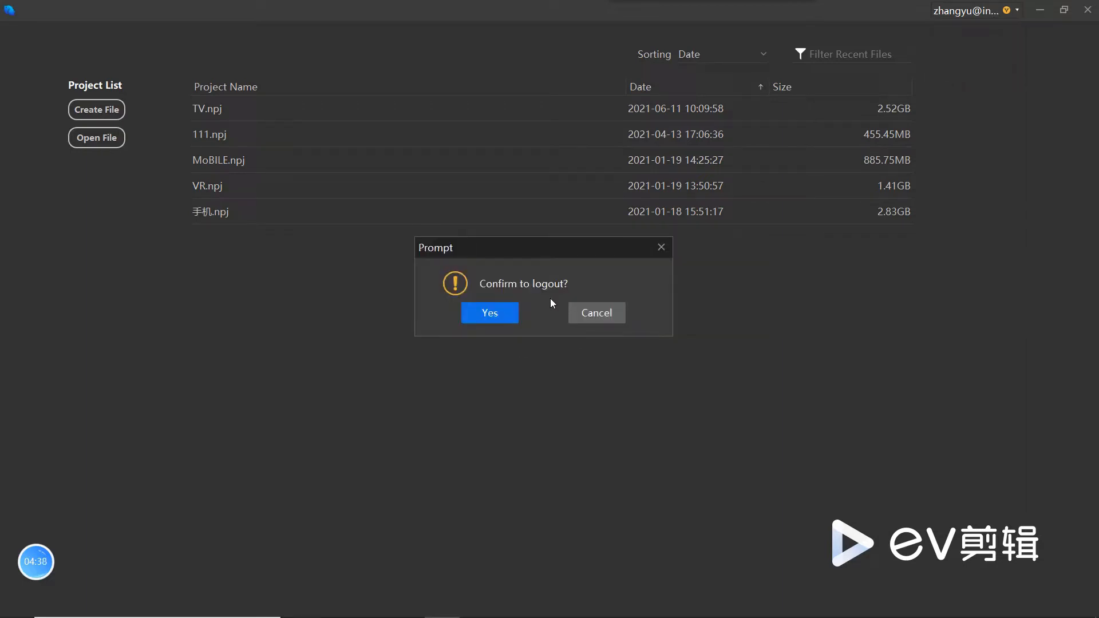
left_click(514, 314)
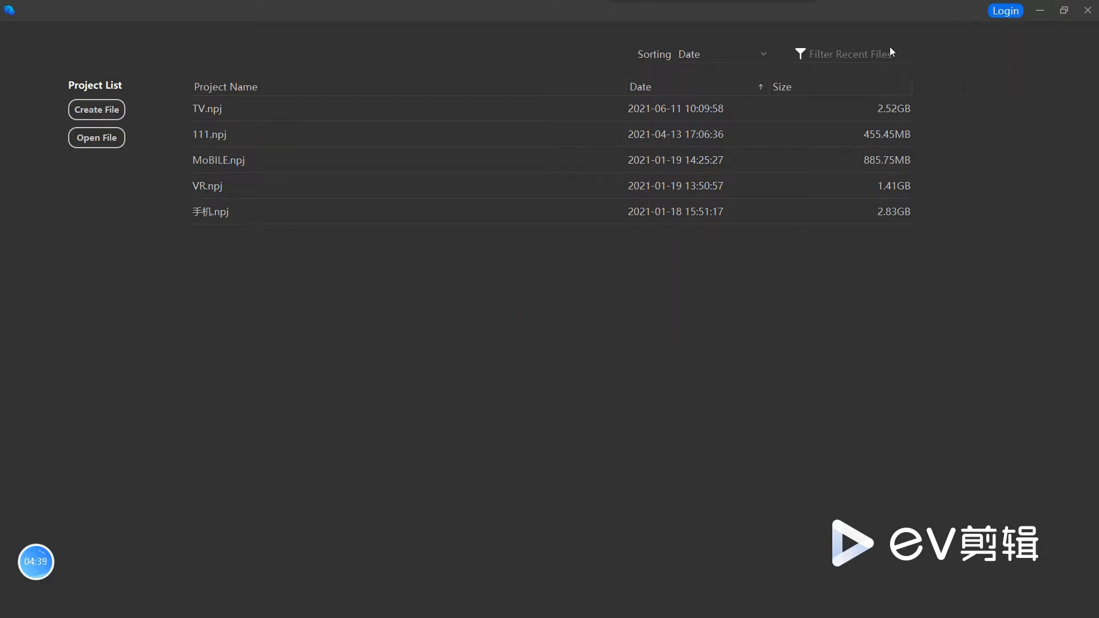
left_click(1002, 12)
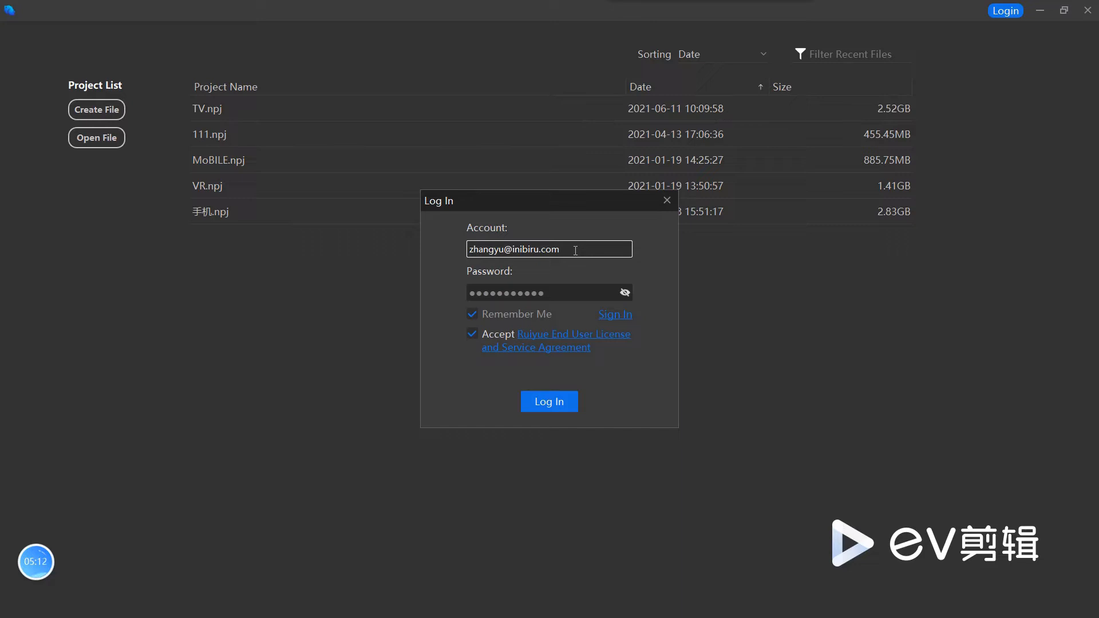
left_click(571, 406)
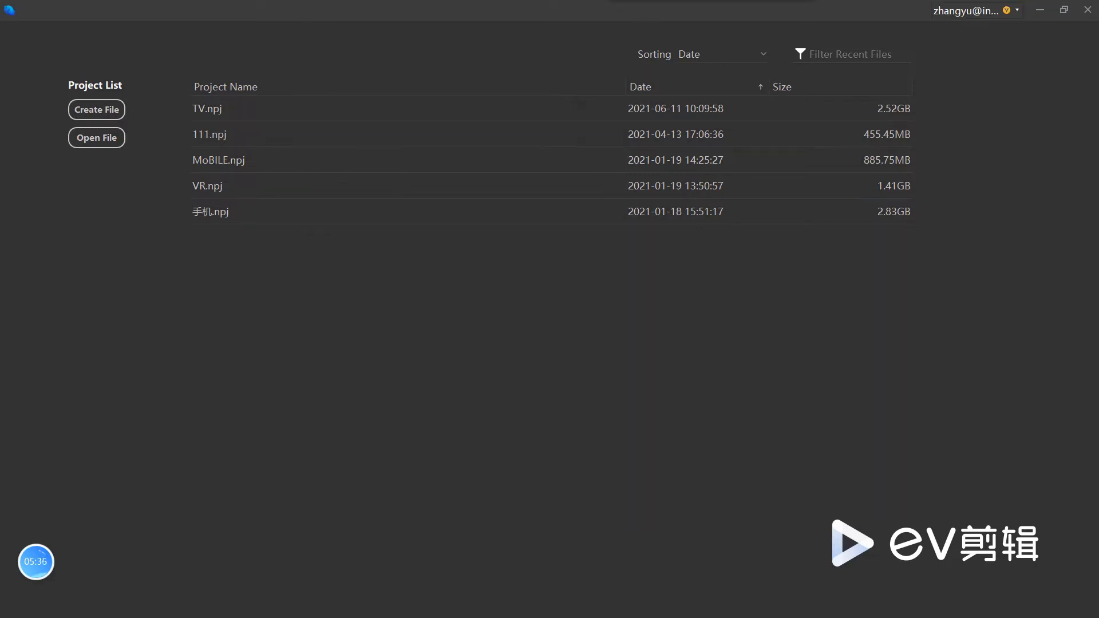
Step: Switch to the developer guide in Acrobat and examine the login and Enter Secret Key instructions on page 14
left_click(1039, 10)
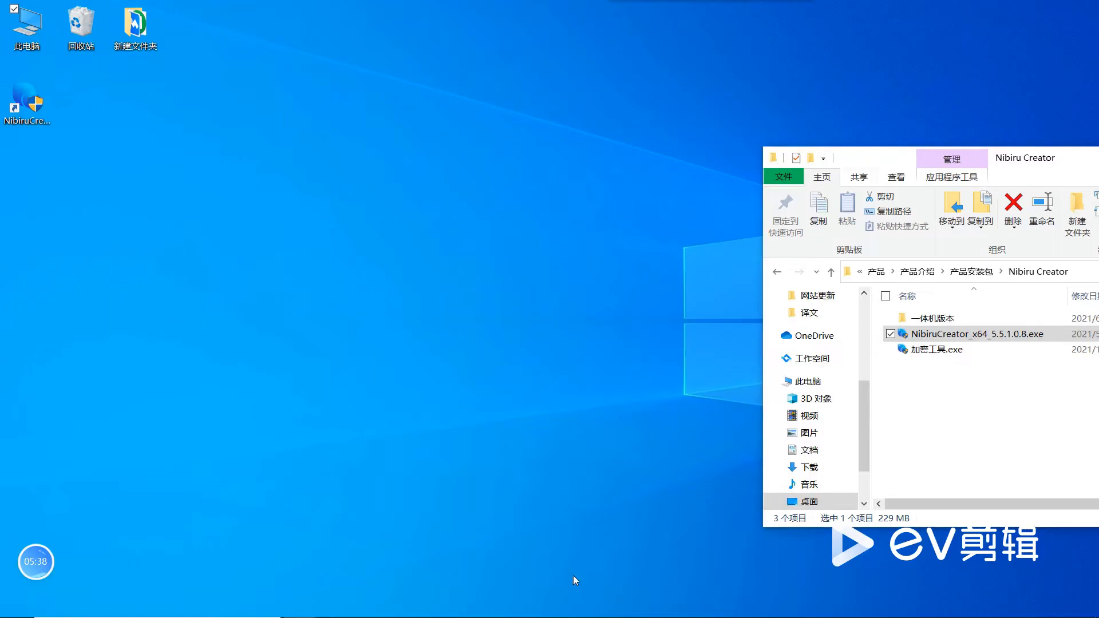
left_click(406, 607)
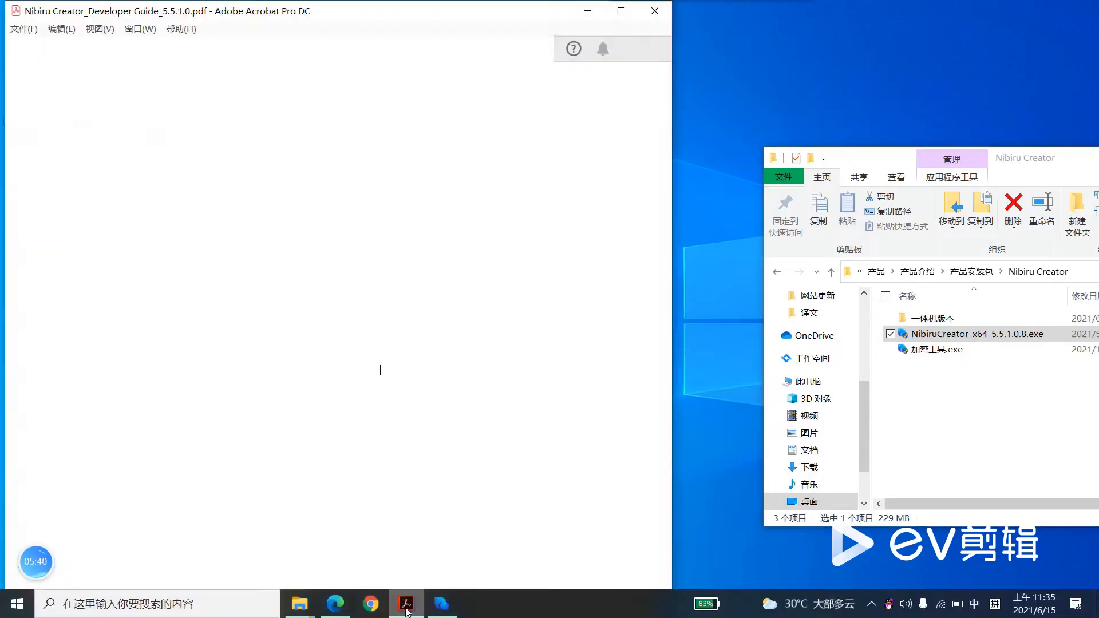
scroll(360, 453, "down", 15)
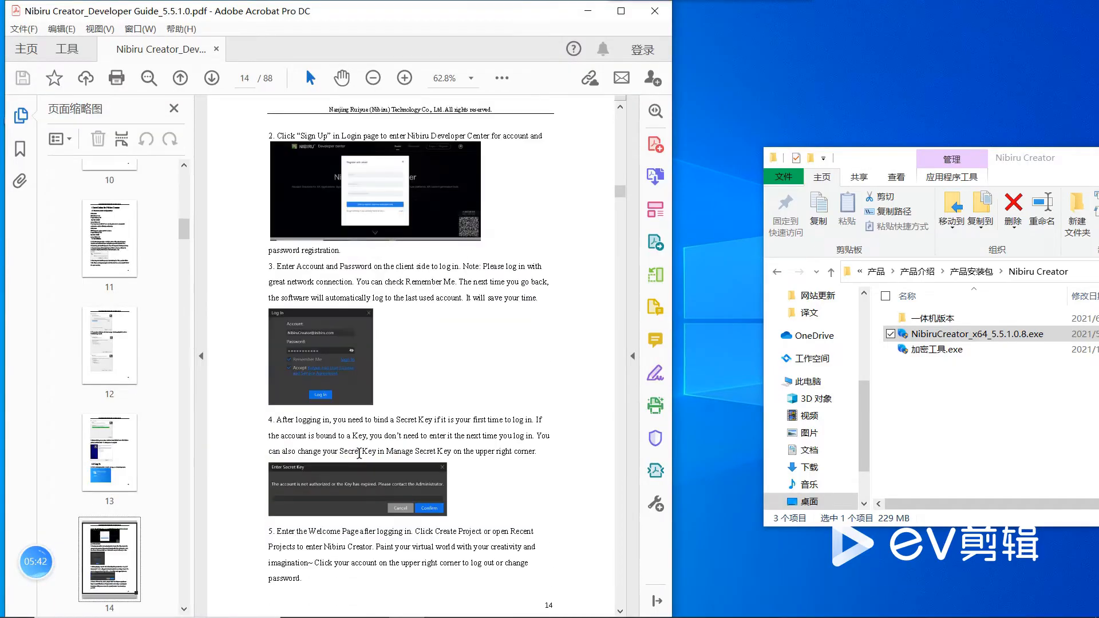
scroll(359, 453, "up", 4, "ctrl")
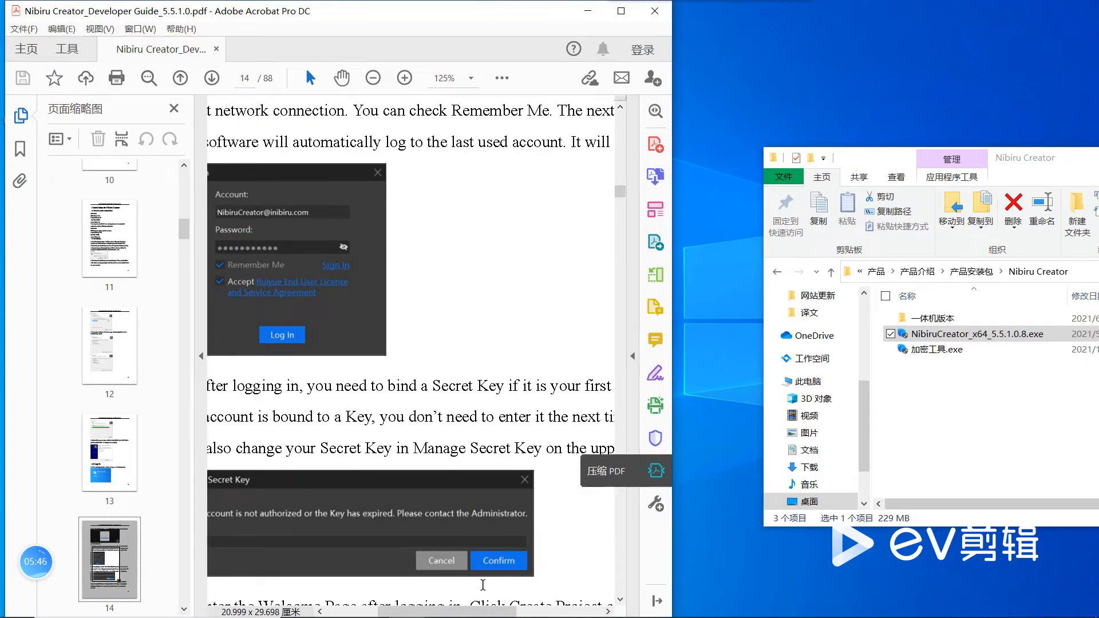
left_click_drag(490, 613, 470, 614)
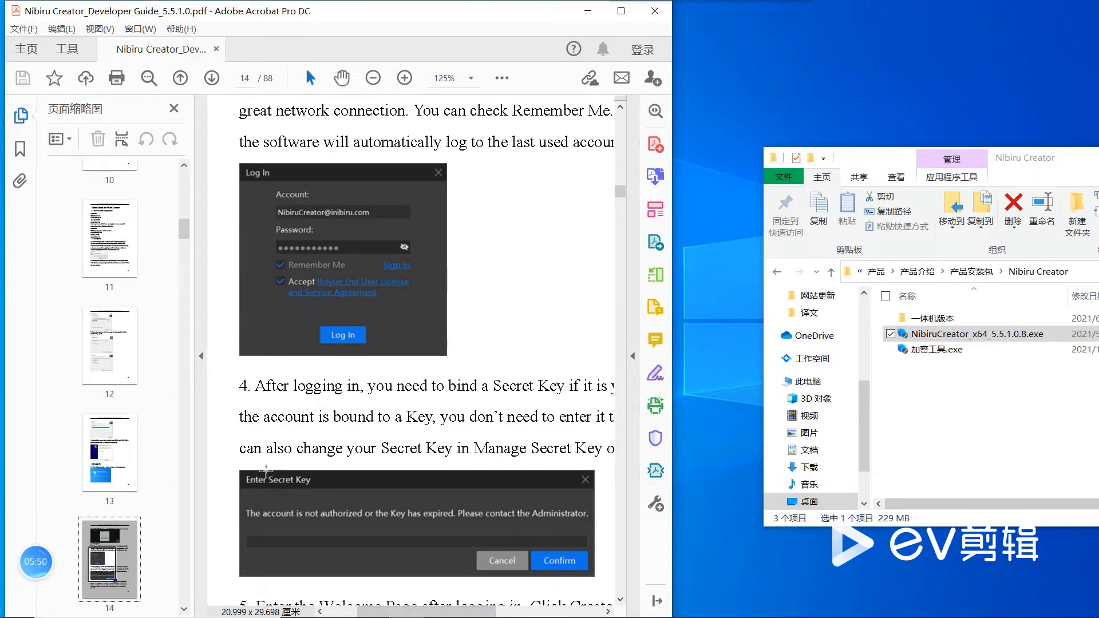
left_click_drag(234, 461, 598, 561)
left_click(598, 561)
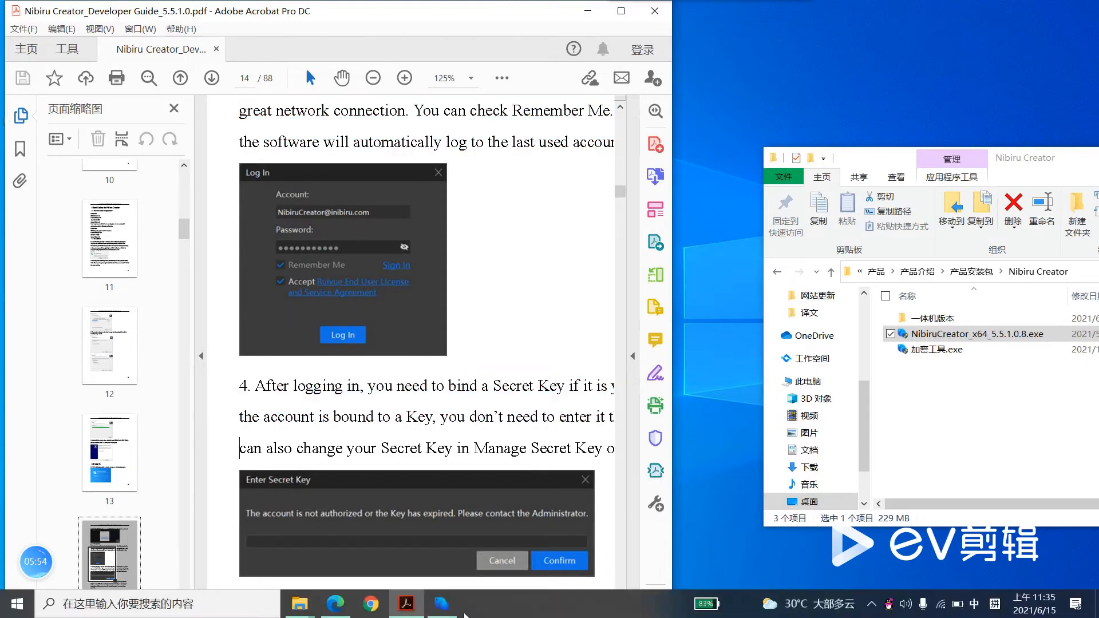
Step: Switch to Nibiru Creator and create a new project named demo1 with VR as the main terminal
left_click(440, 606)
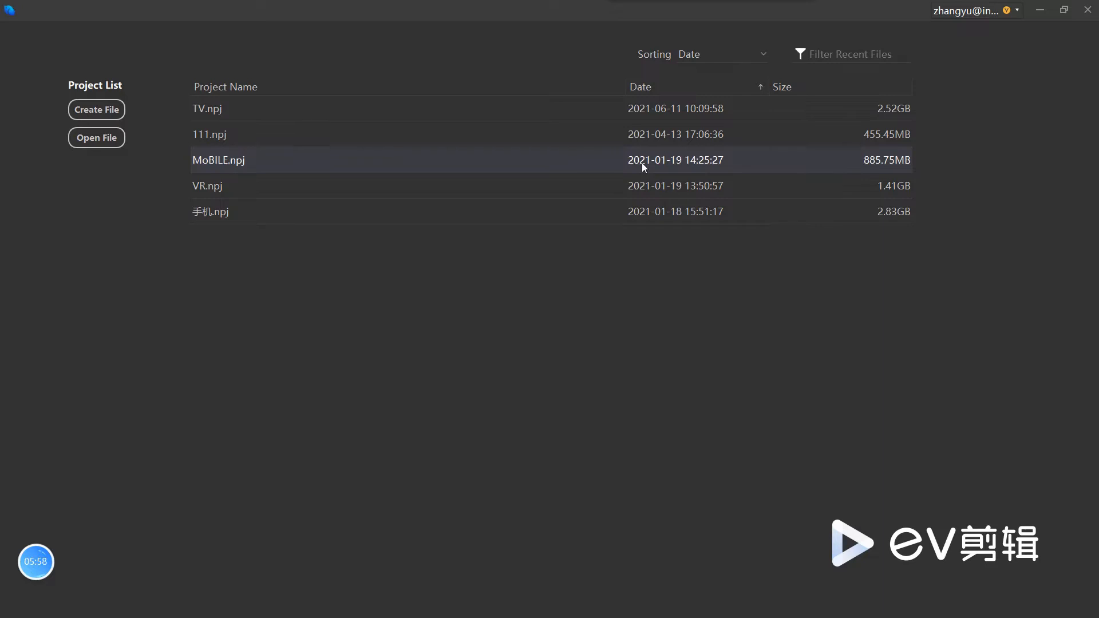
left_click(98, 112)
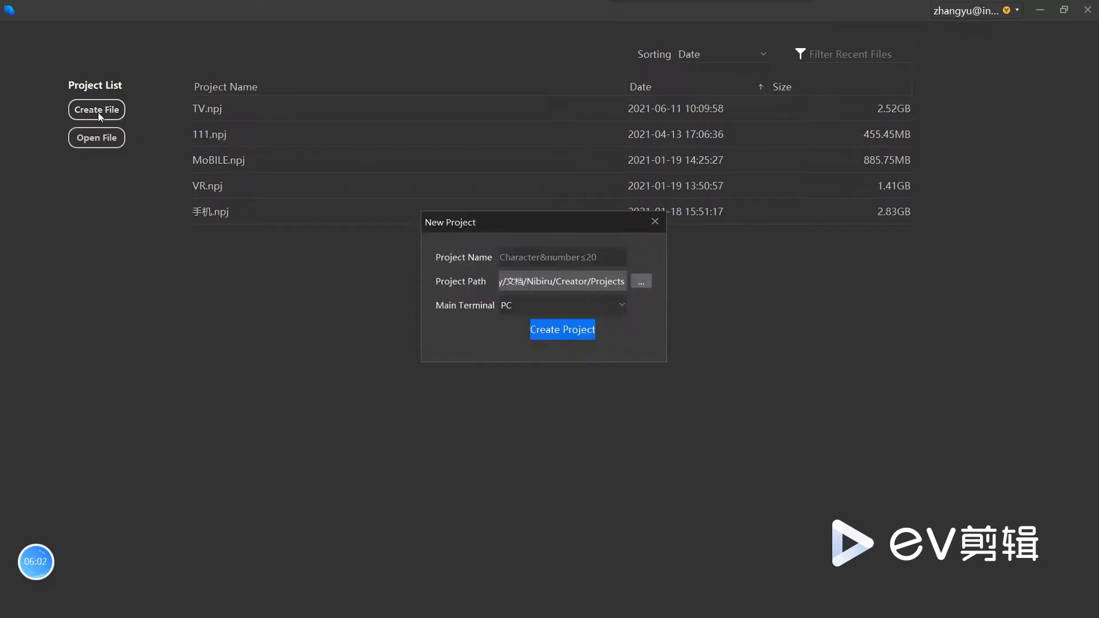
left_click(538, 307)
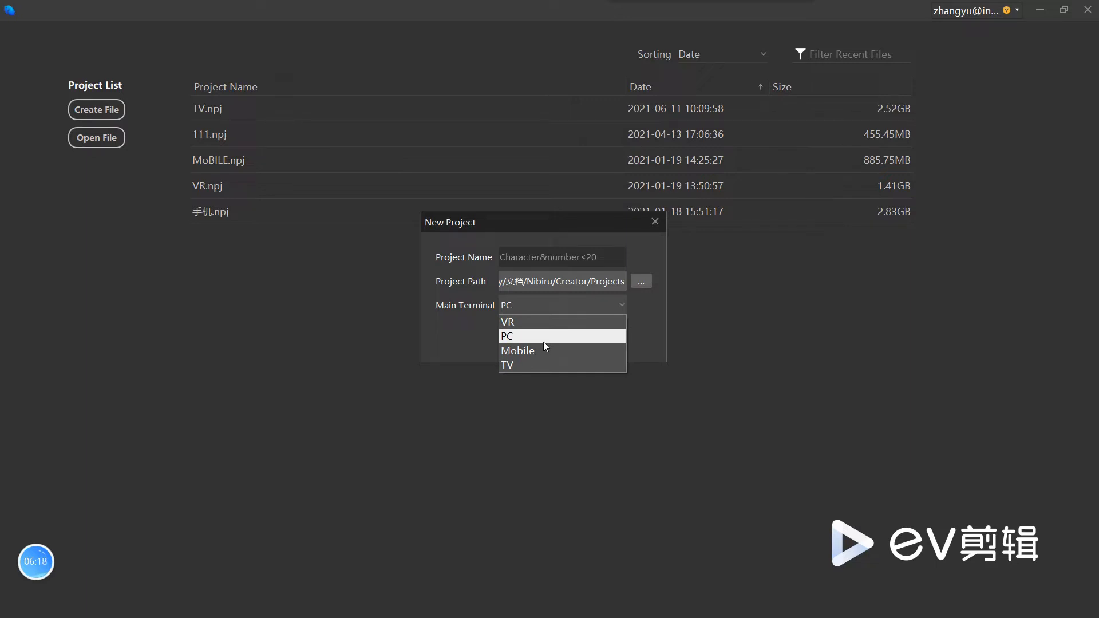
left_click(552, 323)
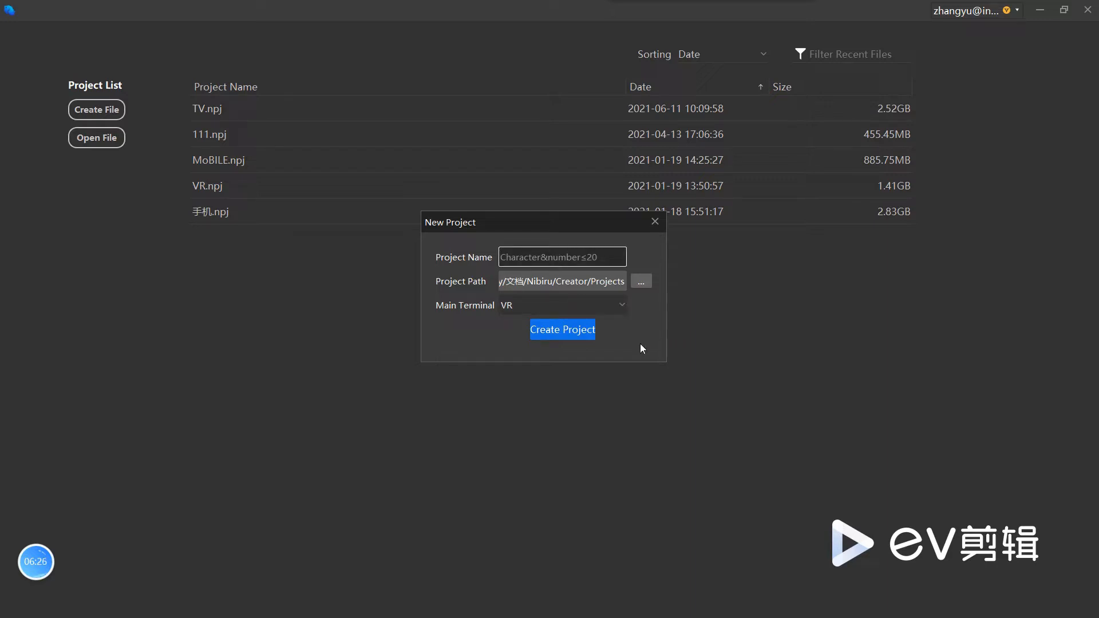
type("demo")
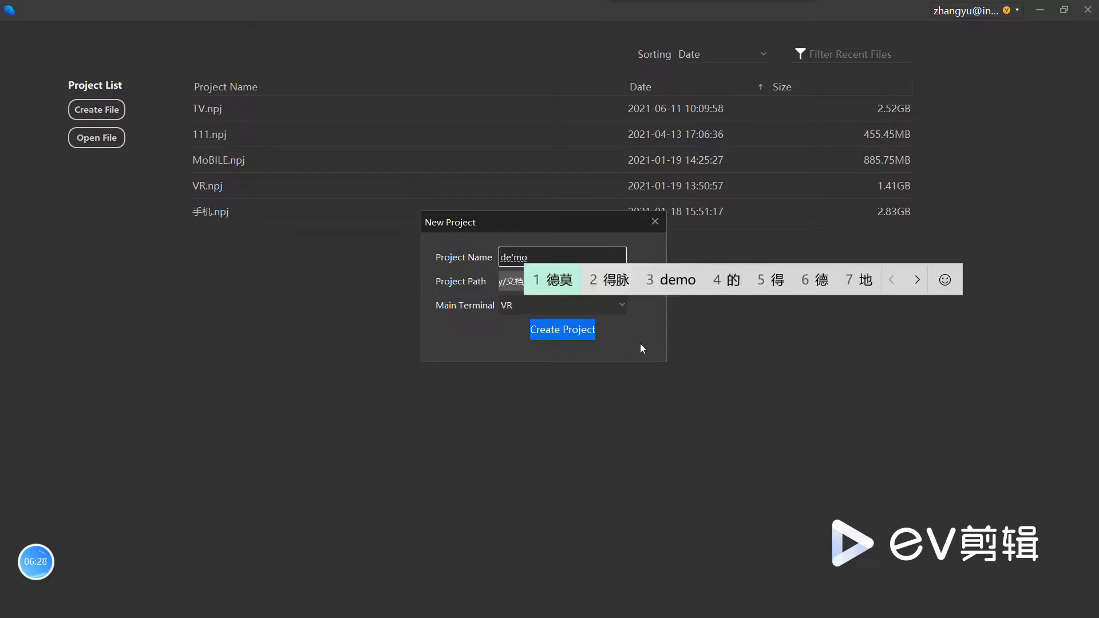
left_click(569, 334)
left_click(533, 258)
type("1")
left_click(554, 329)
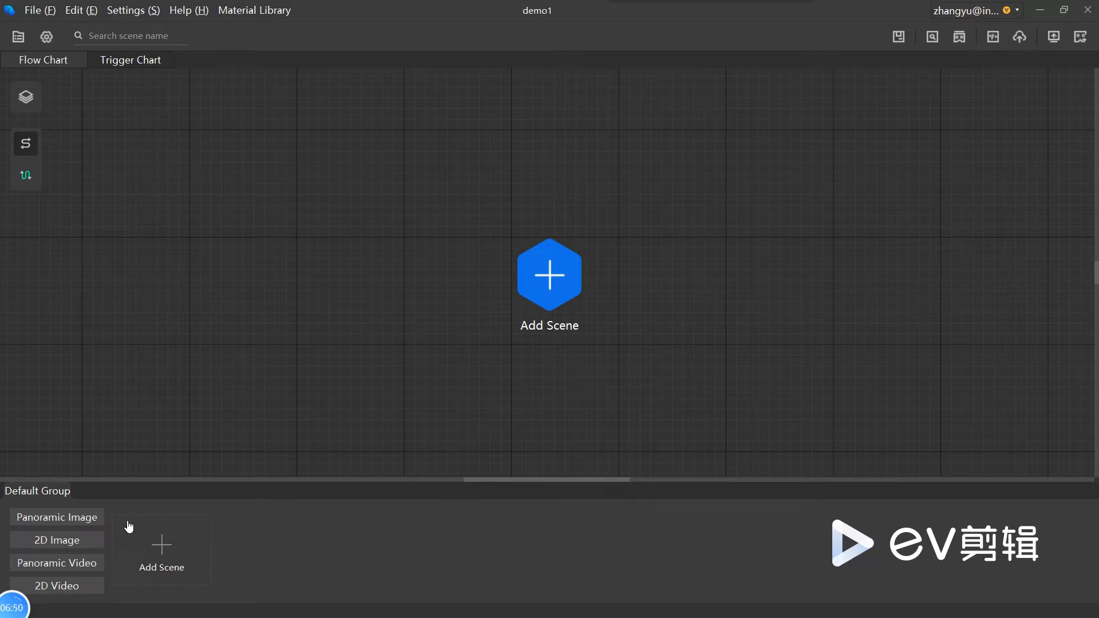
Step: Start adding scenes to the project and open the Material Library for 2:1 panoramic images
left_click(183, 552)
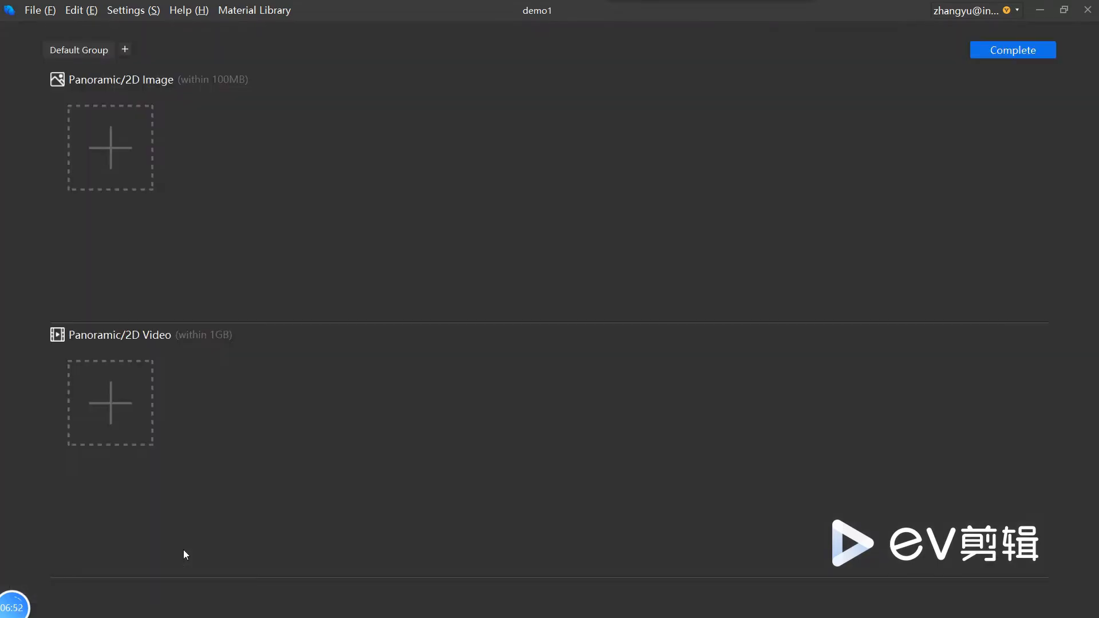
left_click(126, 155)
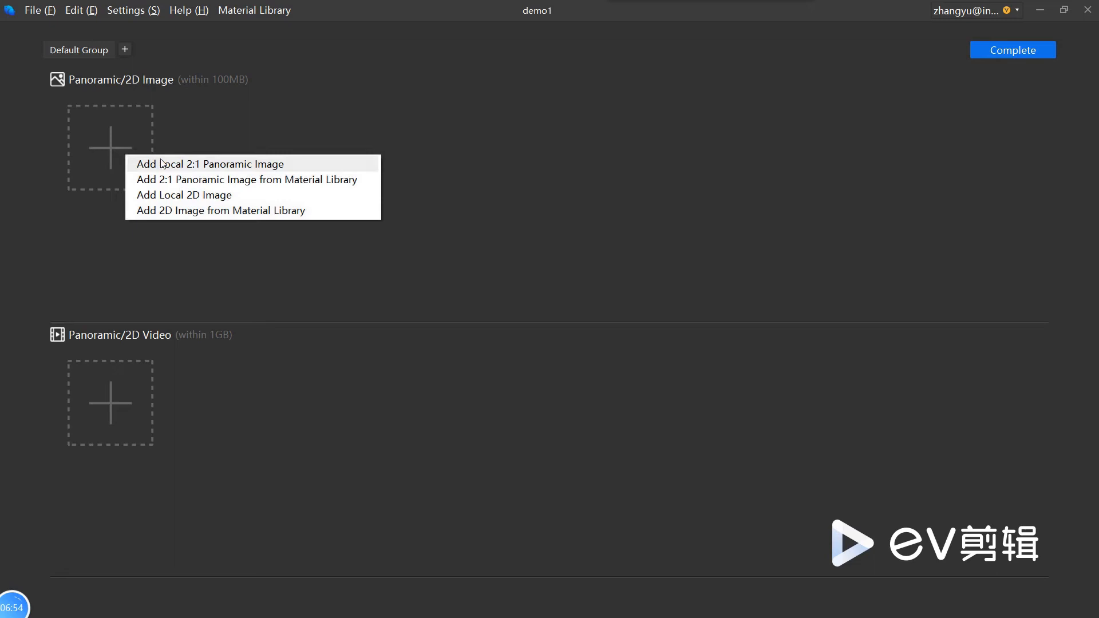
left_click(107, 150)
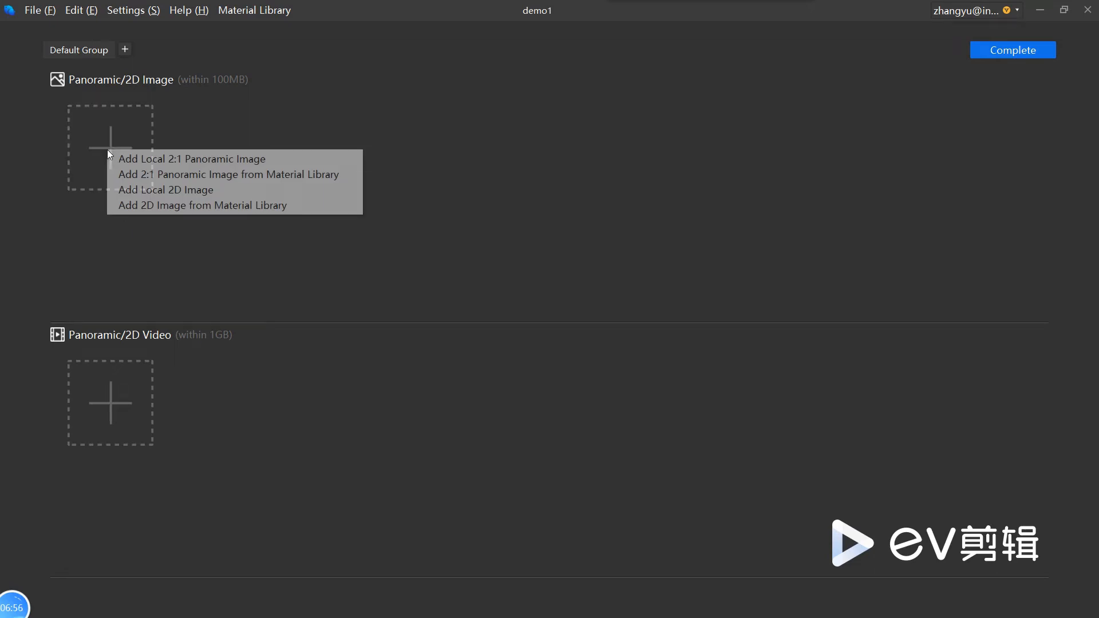
left_click(190, 116)
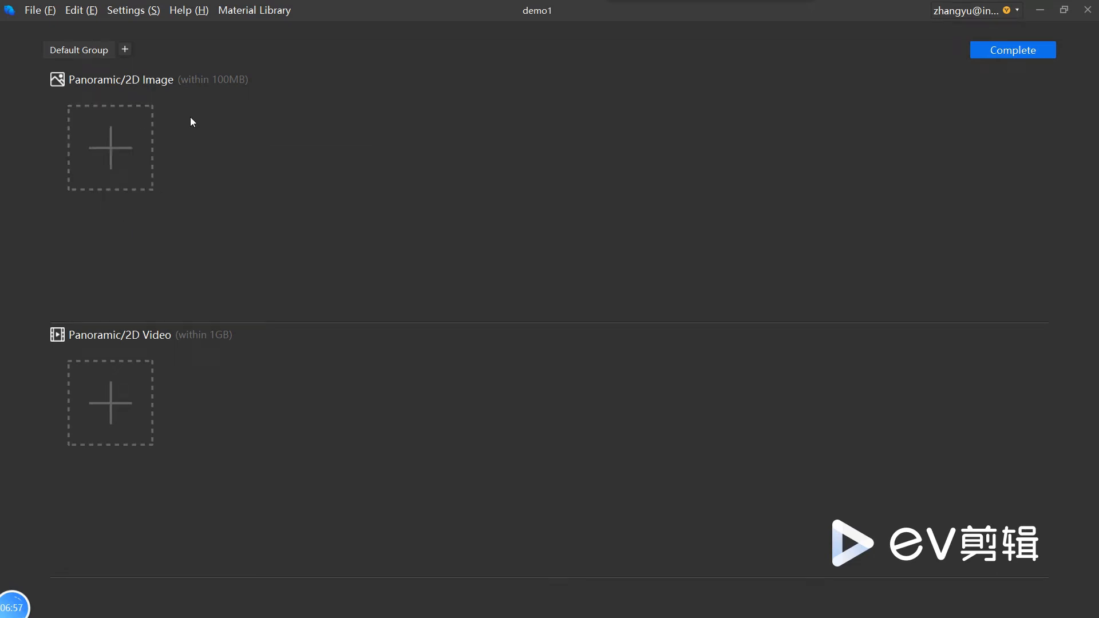
left_click(123, 149)
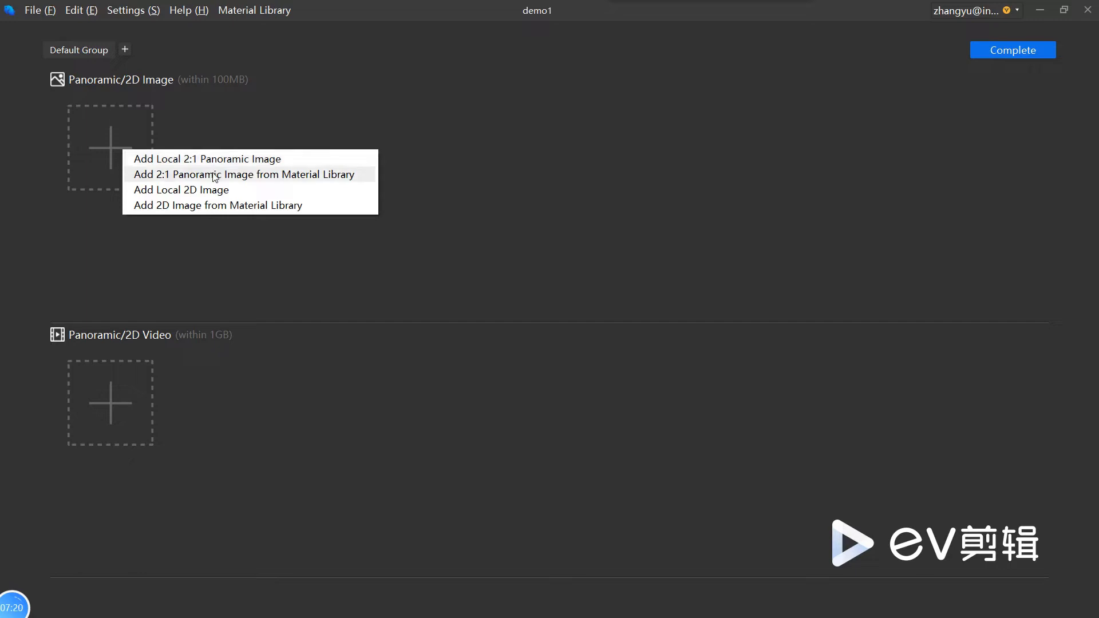
left_click(250, 176)
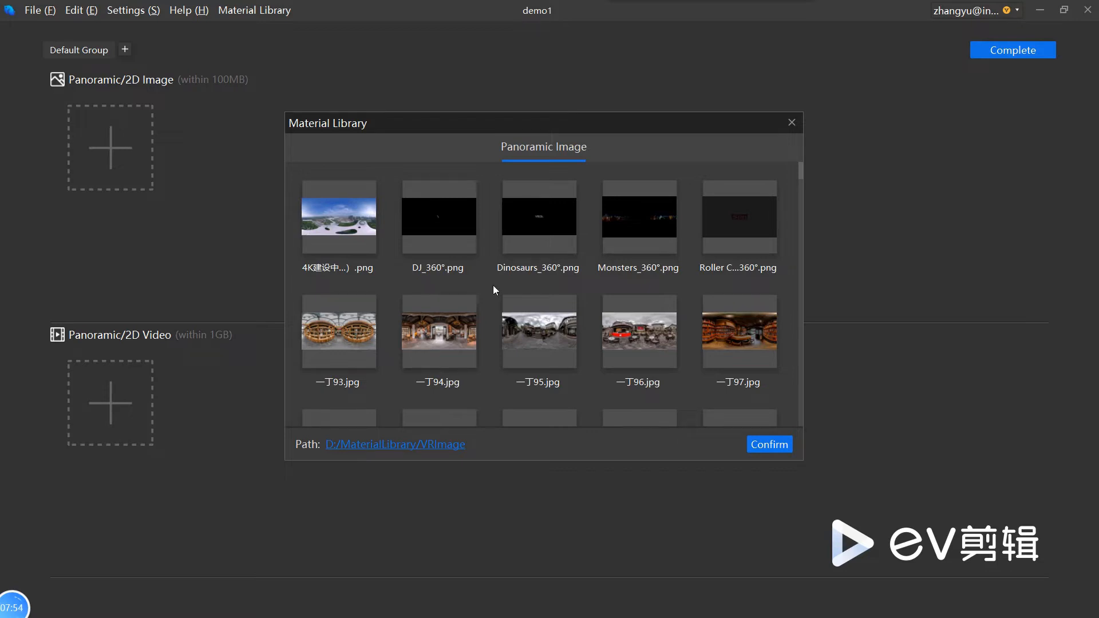
Step: Browse the library's panoramic images and add 一丁93.jpg to the default group
scroll(507, 341, "down", 10)
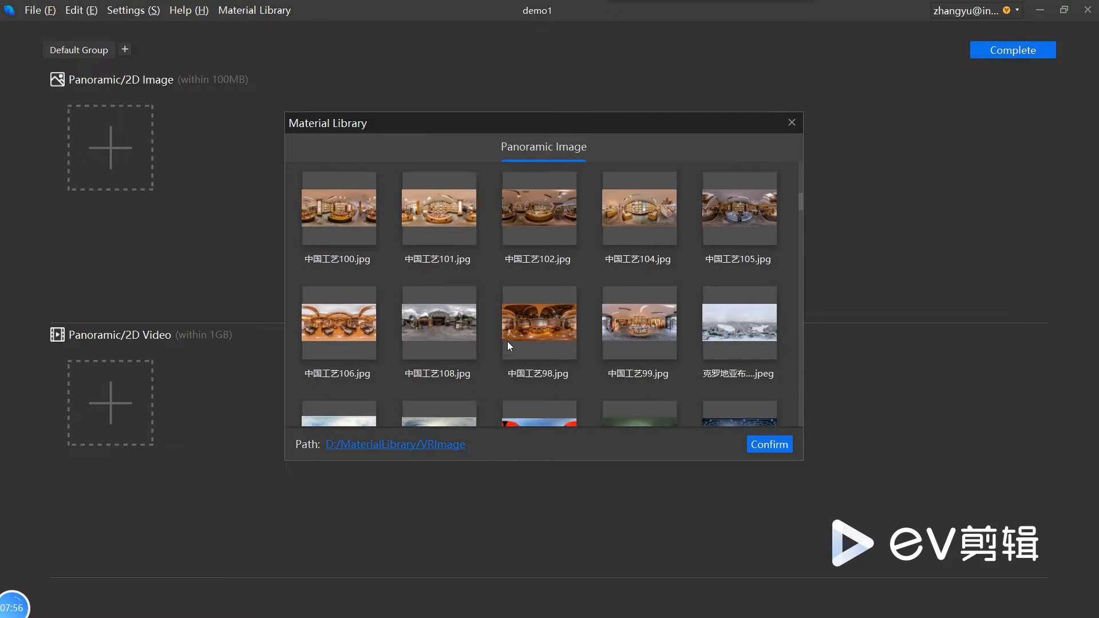
scroll(508, 345, "down", 2)
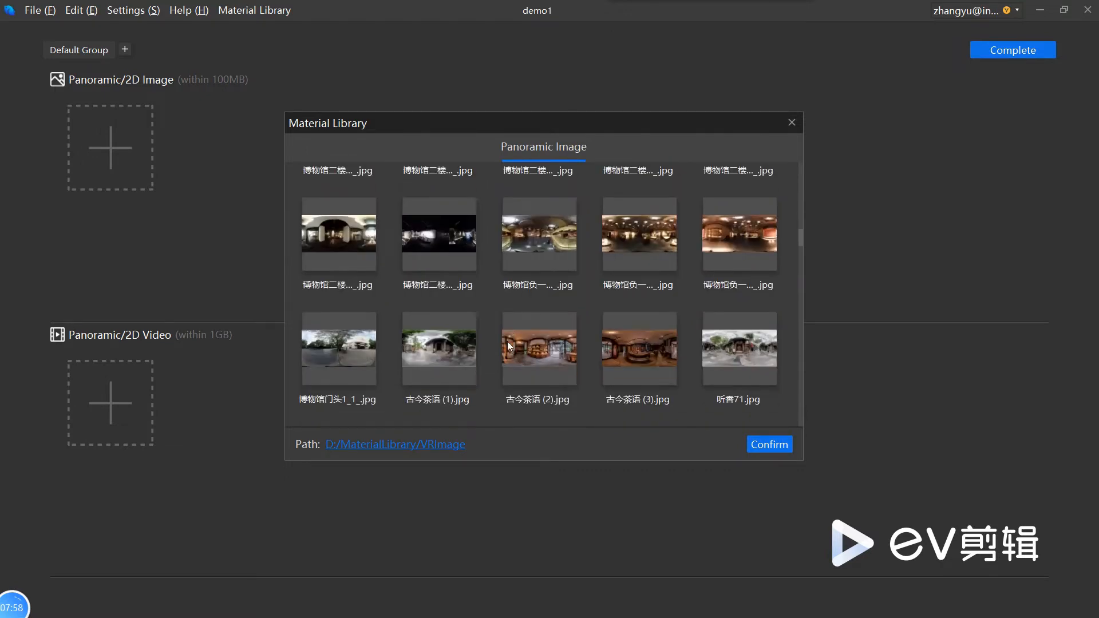
scroll(507, 342, "down", 10)
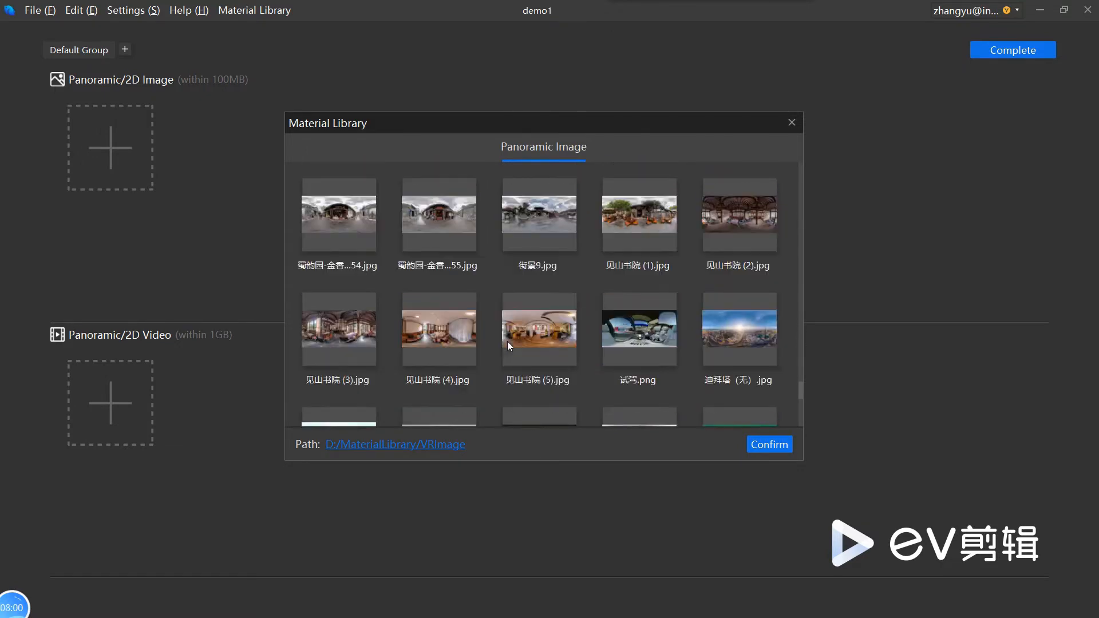
scroll(507, 341, "down", 2)
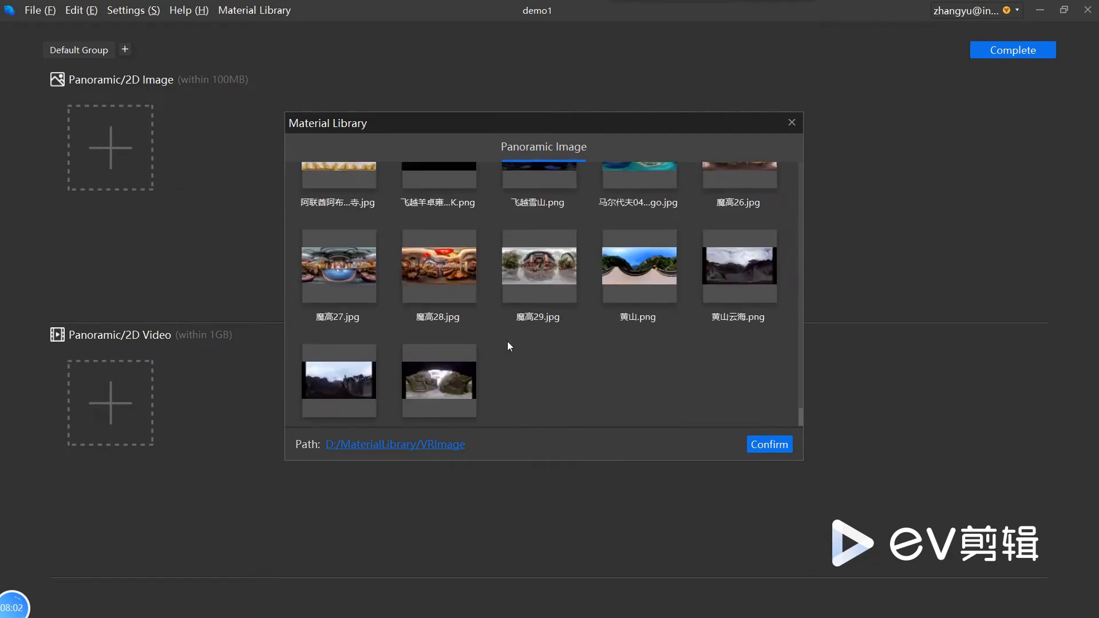
scroll(507, 341, "down", 1)
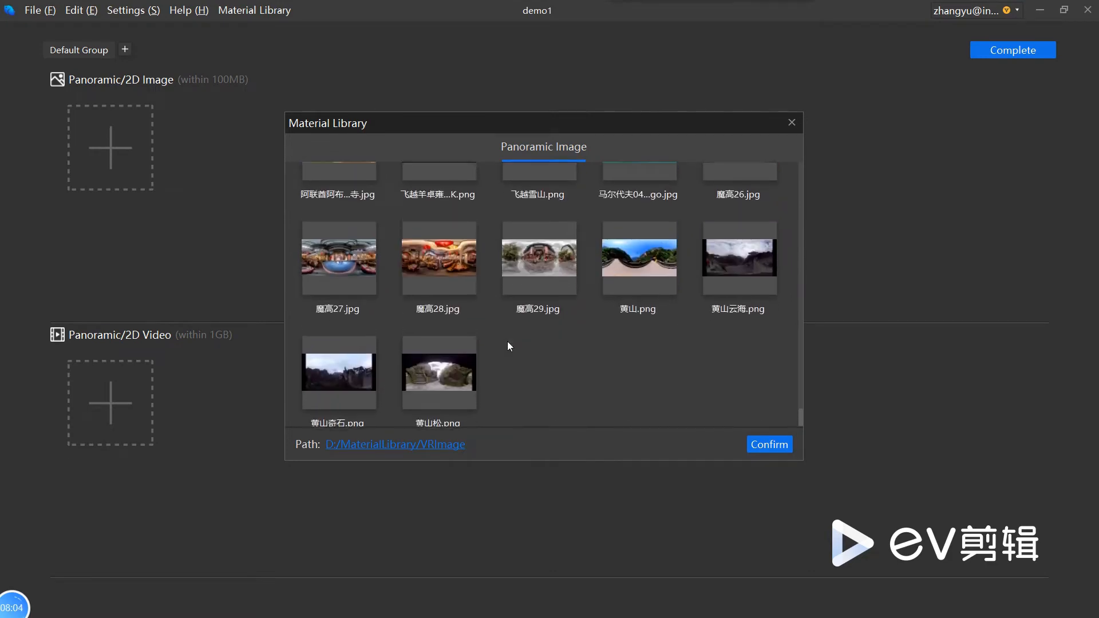
scroll(507, 341, "up", 1)
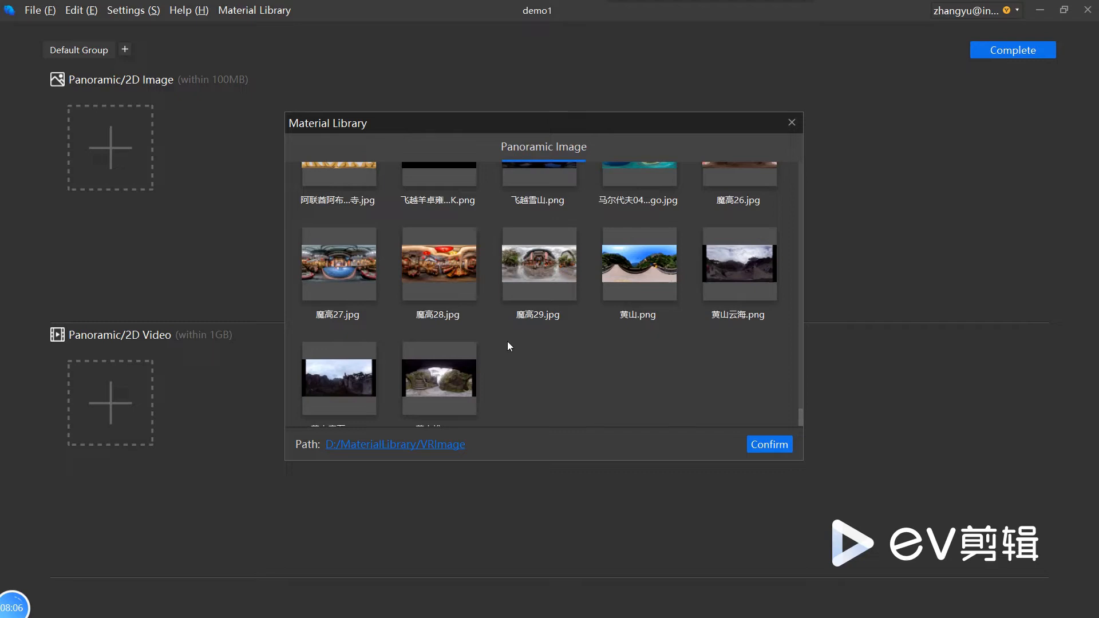
scroll(507, 341, "up", 1)
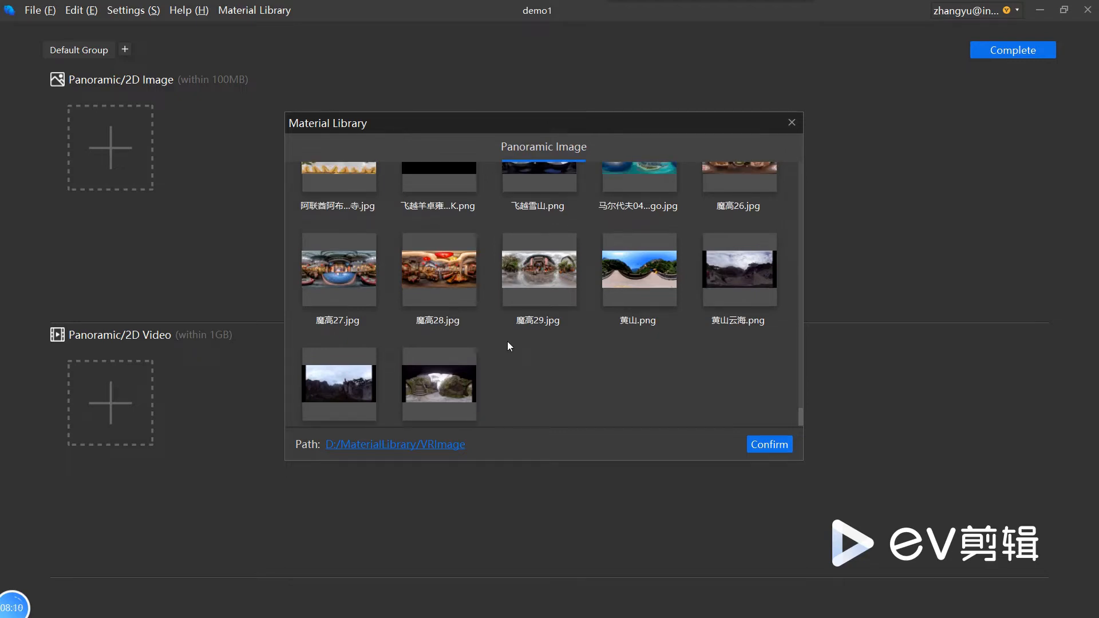
scroll(507, 345, "up", 1)
scroll(507, 346, "up", 15)
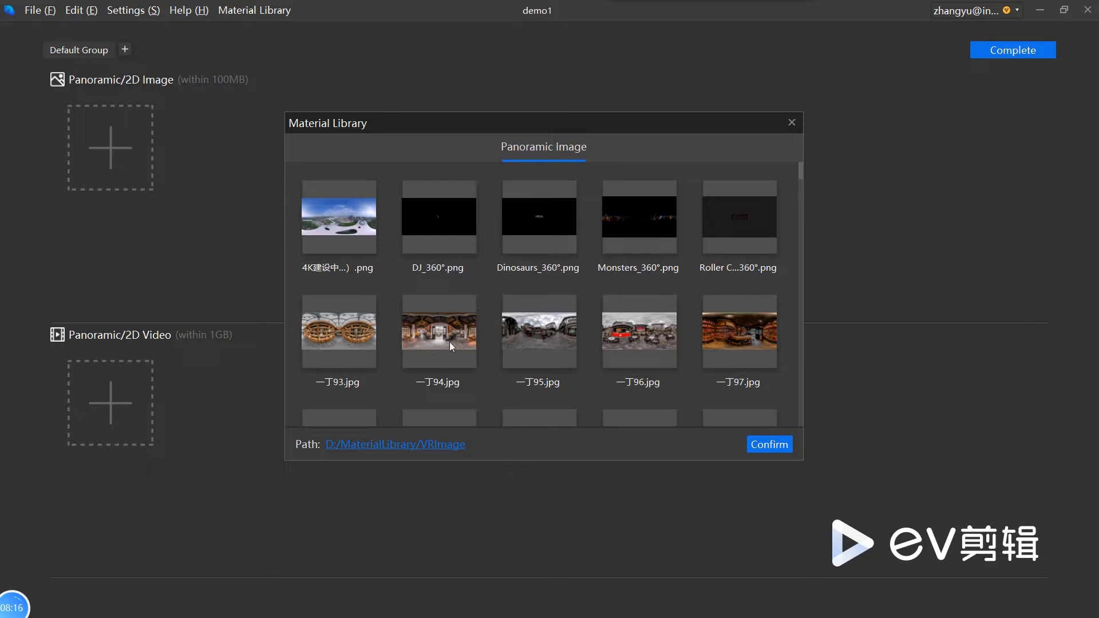
left_click(339, 332)
left_click(769, 444)
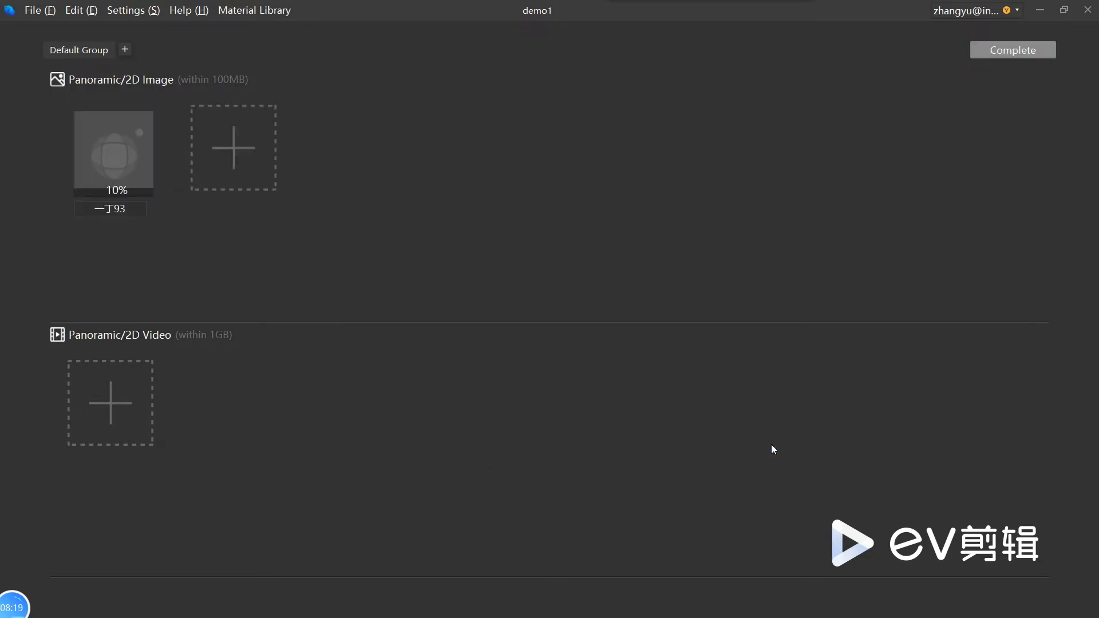
Step: Add the 2D images 青瓷鸡首壶.JPG and 莲.jpg from the Material Library to the default group
left_click(239, 155)
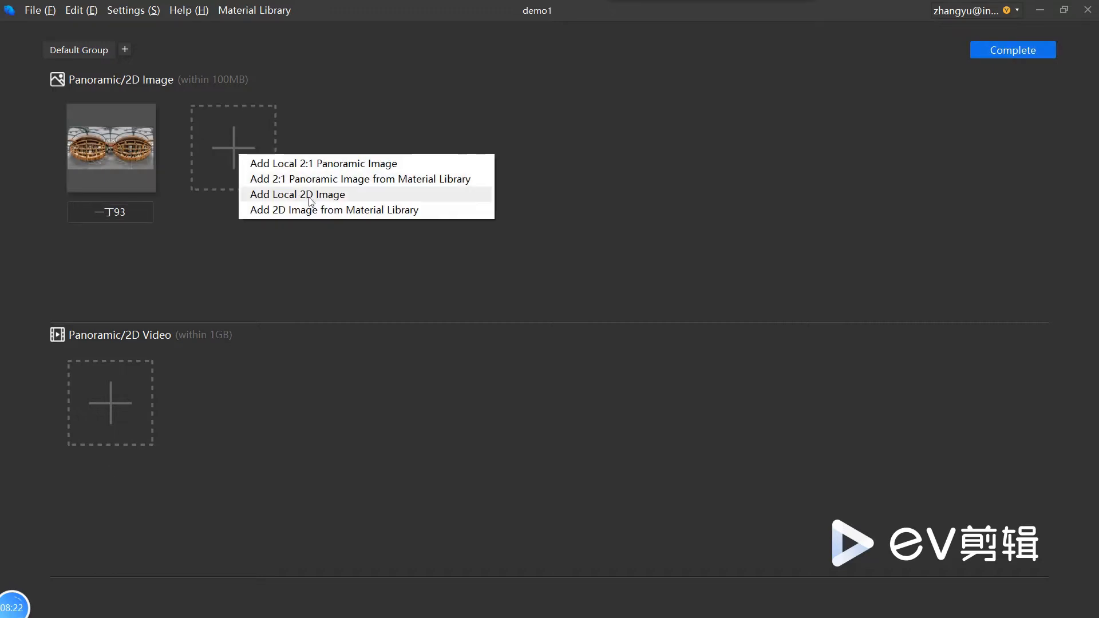
left_click(331, 211)
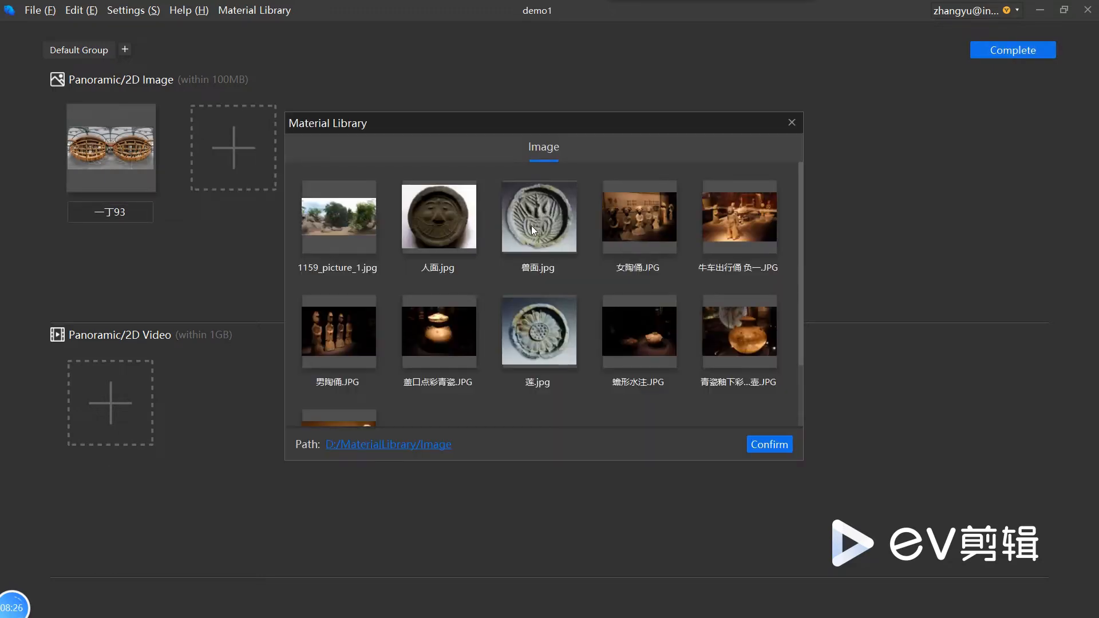
scroll(519, 327, "down", 2)
left_click(323, 360)
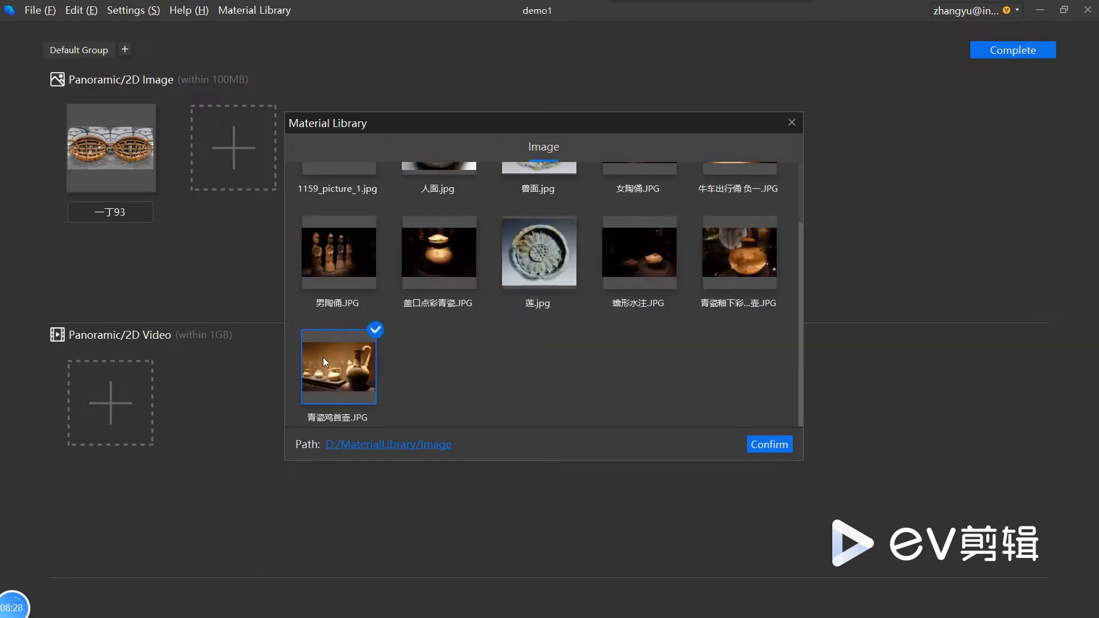
left_click(531, 253)
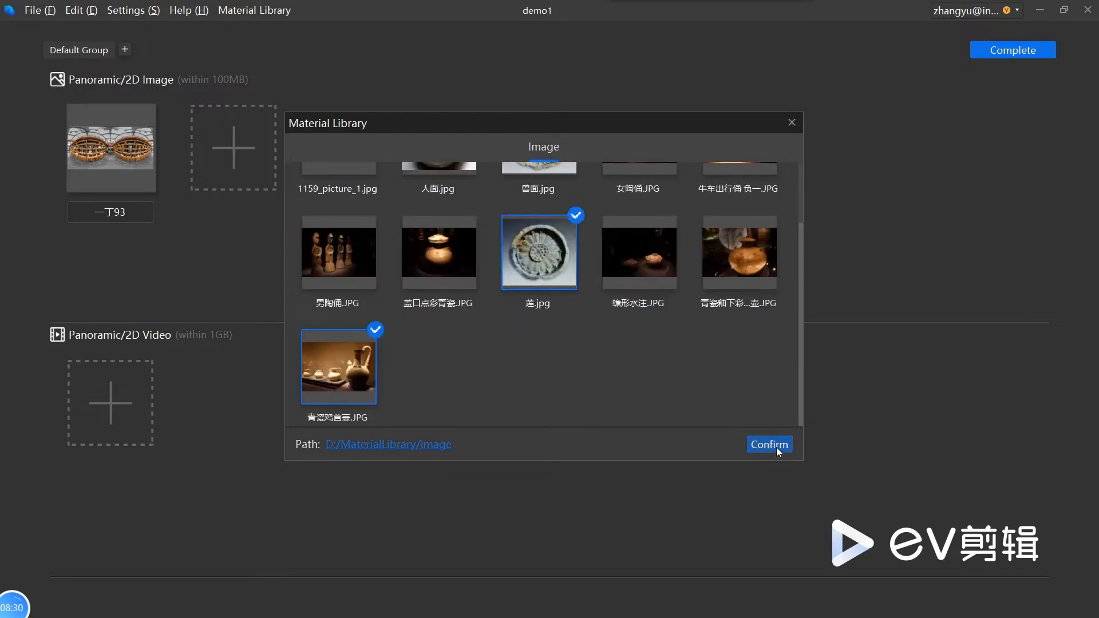
left_click(774, 446)
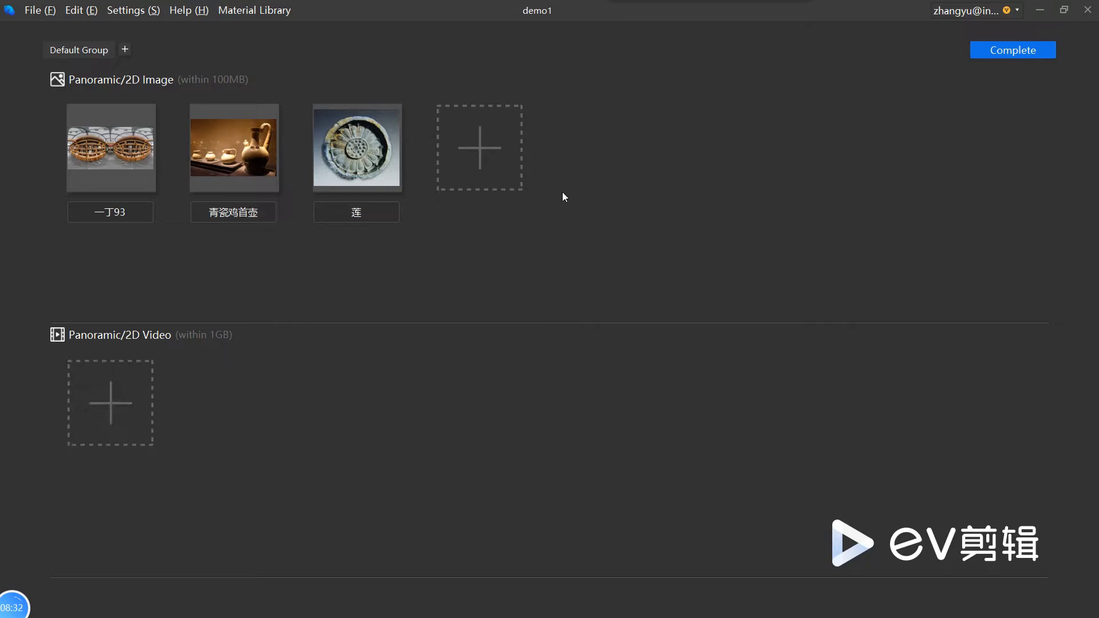
left_click(451, 153)
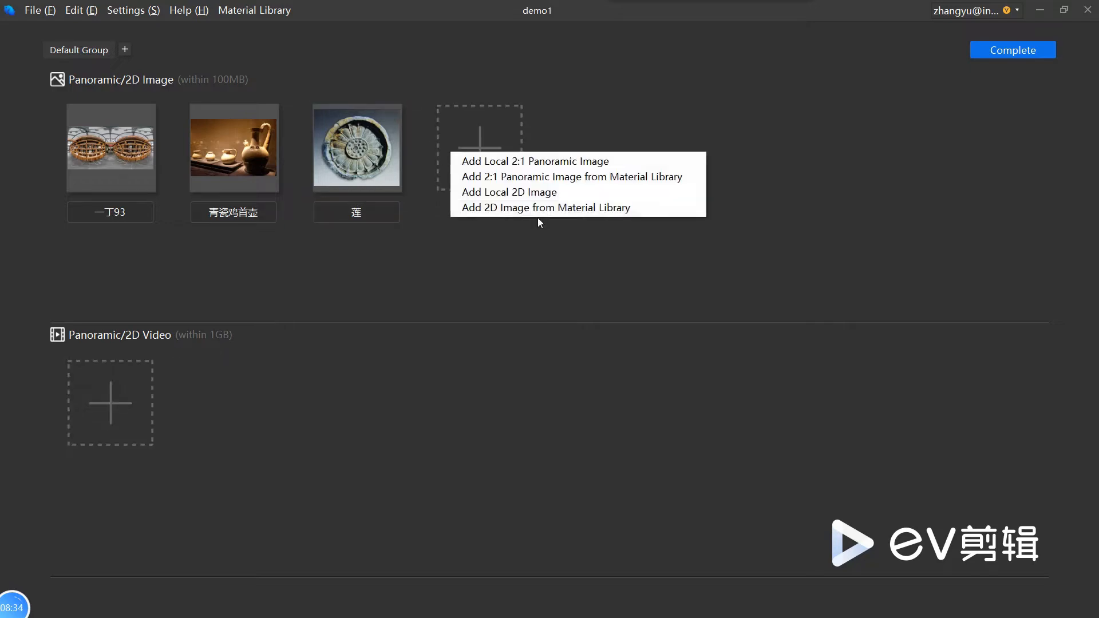
left_click(581, 166)
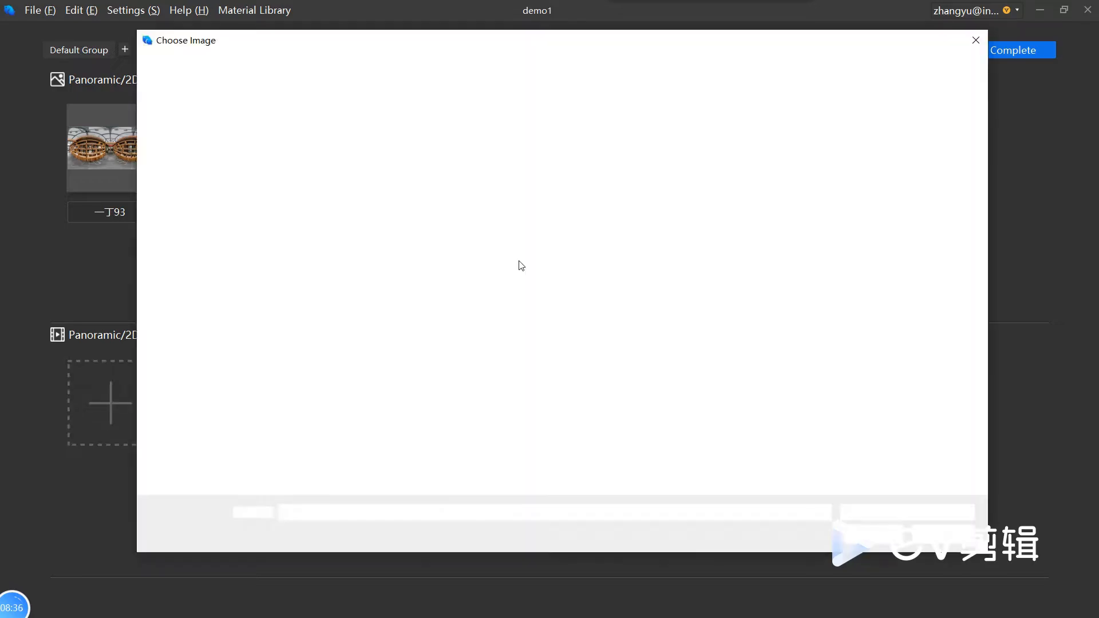
left_click(976, 40)
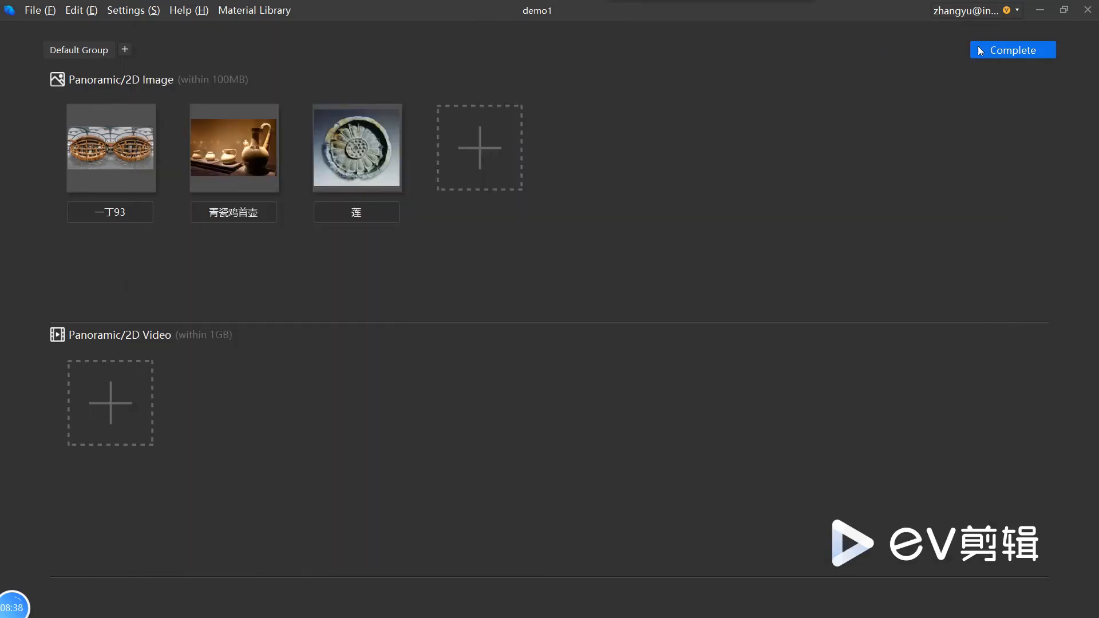
Step: Add the 2:1 panoramic images 一丁94.jpg and 一丁97.jpg from the Material Library
left_click(519, 140)
left_click(561, 162)
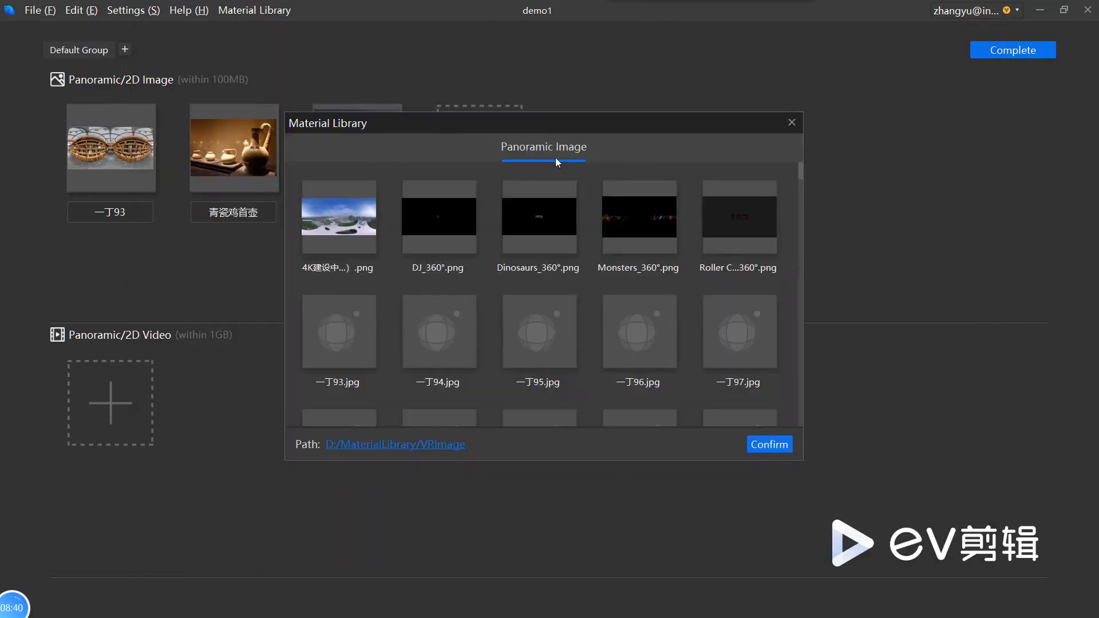
left_click(447, 344)
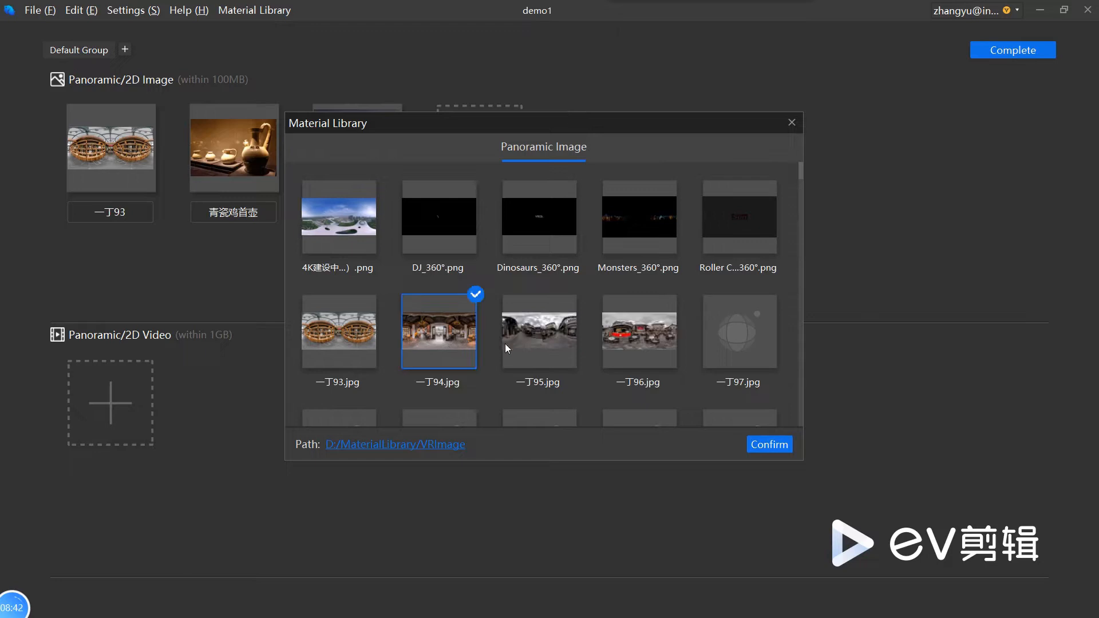
left_click(723, 339)
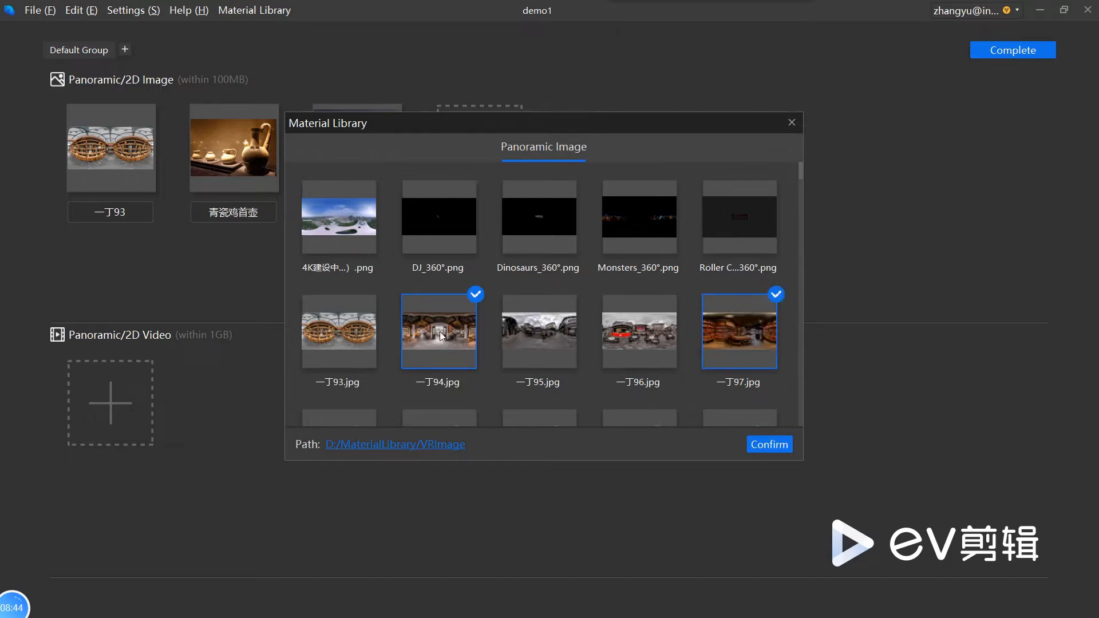
left_click(759, 451)
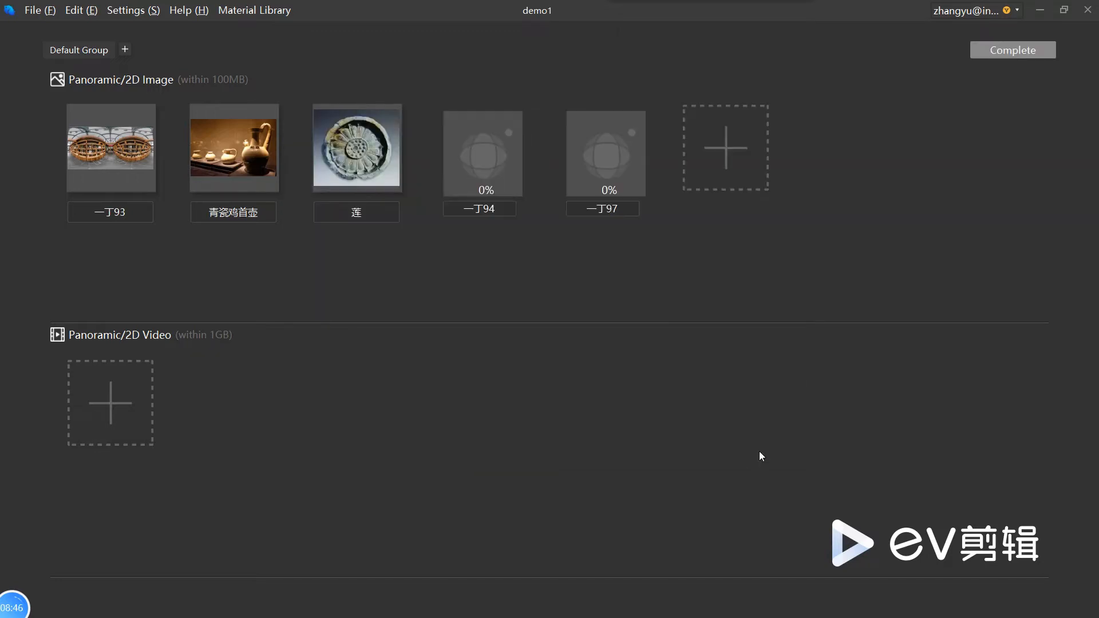
Step: Add the 2:1 panoramic videos 东江湖.mp4 and 冰岛奇幻之旅.mp4 from the Material Library to the default group
left_click(123, 391)
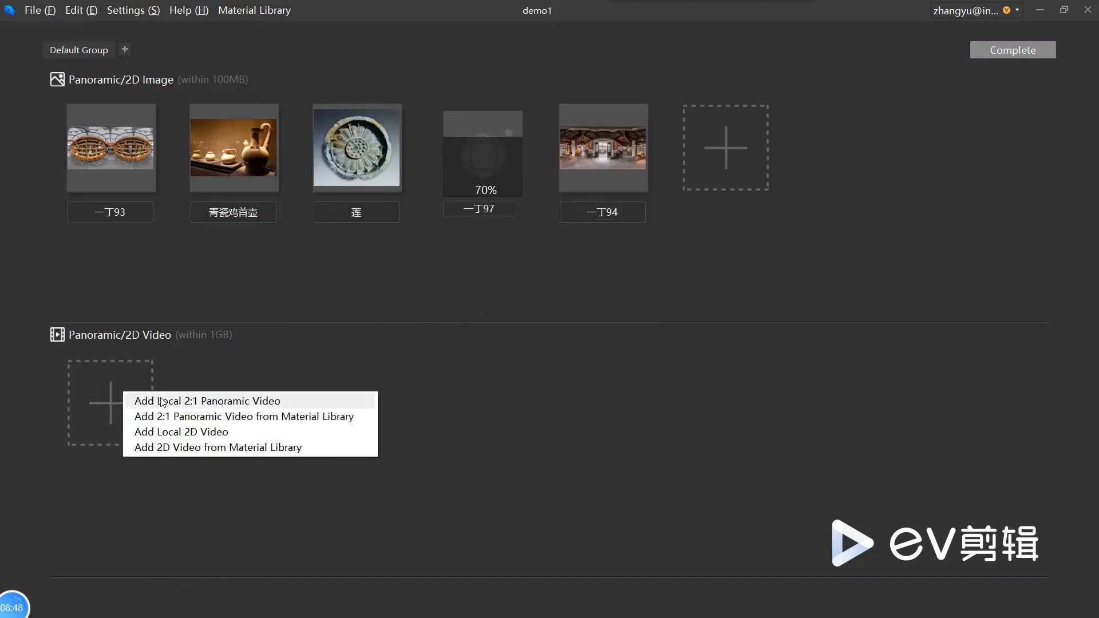
left_click(198, 417)
left_click(564, 338)
scroll(564, 339, "down", 8)
scroll(565, 338, "up", 5)
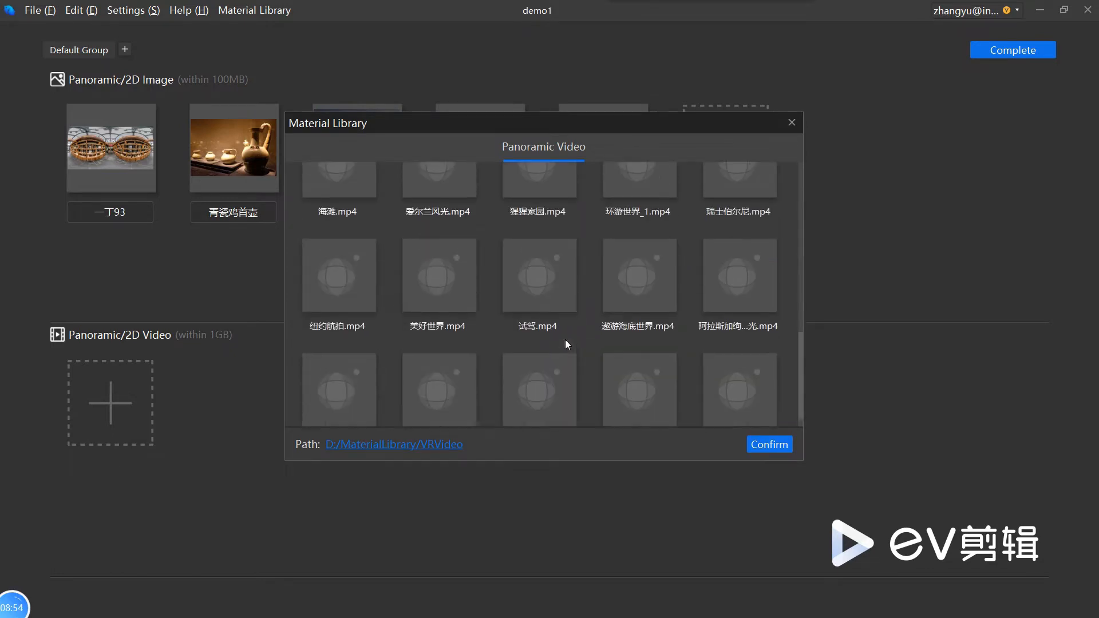
scroll(672, 278, "up", 3)
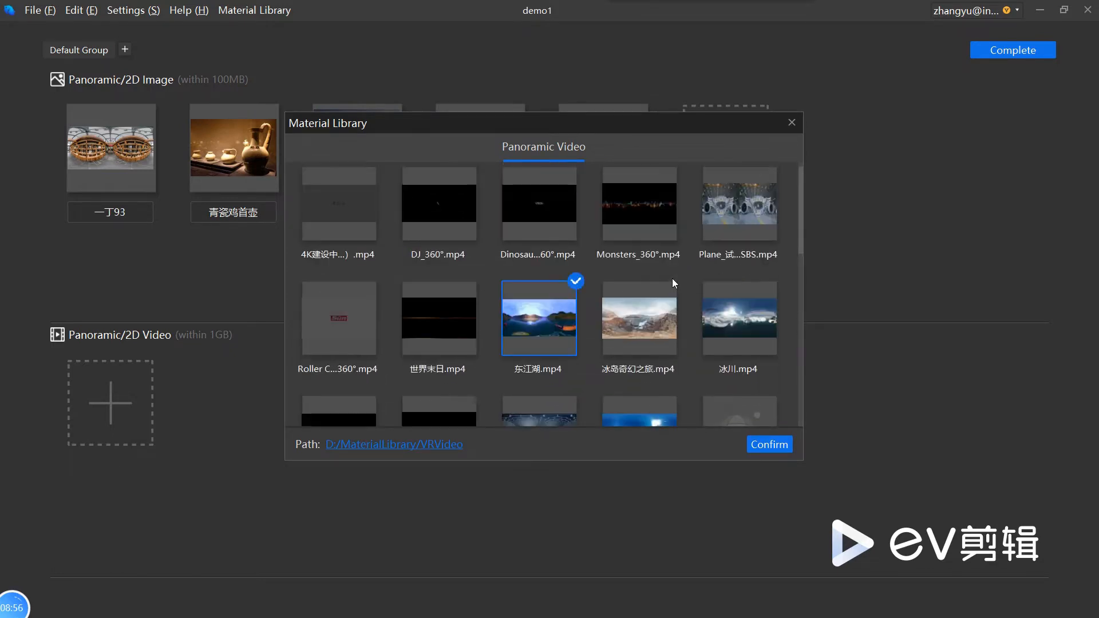
left_click(648, 335)
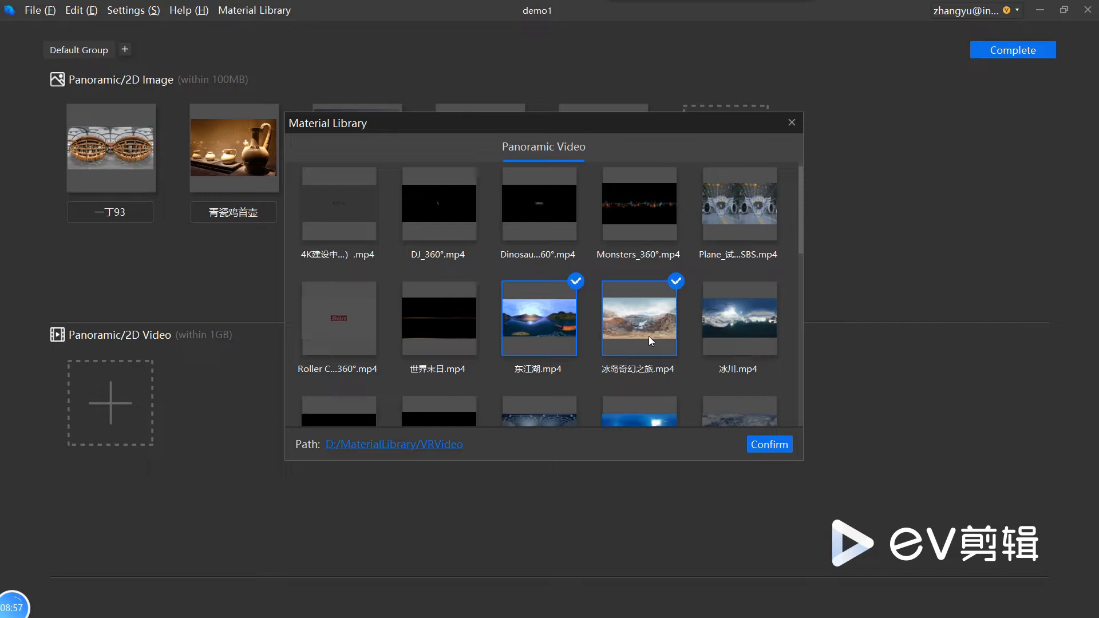
left_click(784, 446)
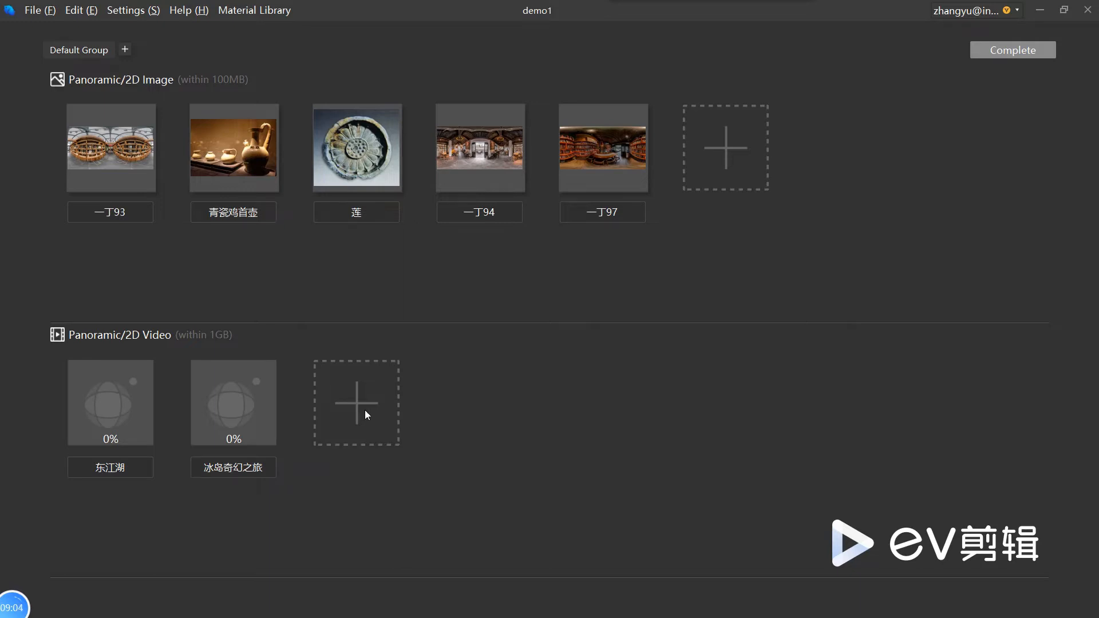
Step: Add the 2D videos yyyyyyy.mp4 and 537d4f7...ec6.mp4 from the Material Library to the default group
left_click(365, 410)
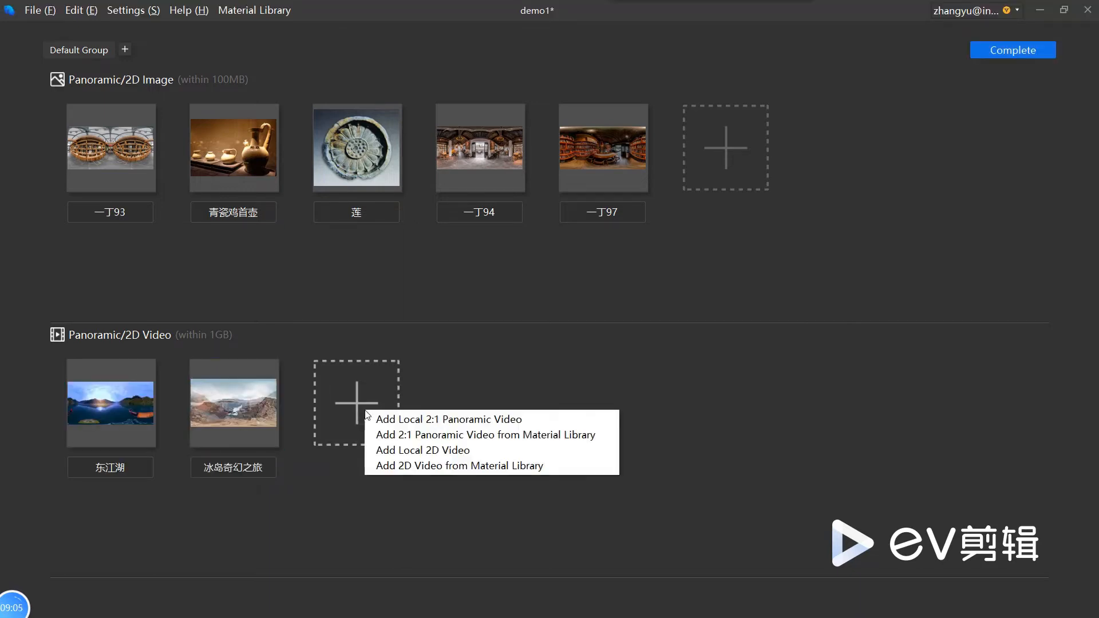
left_click(429, 466)
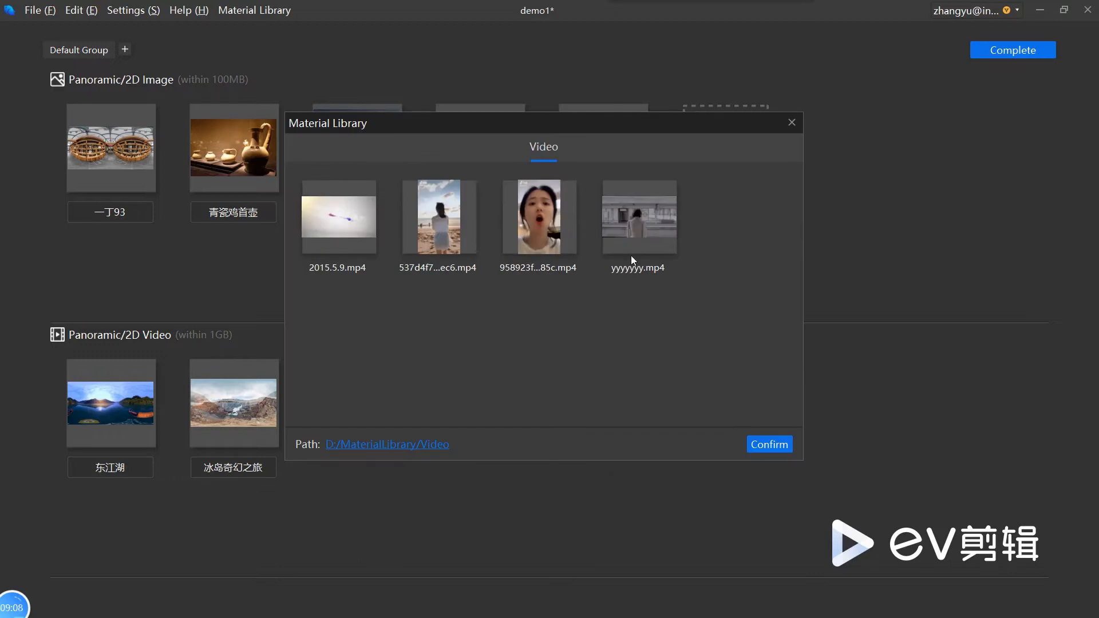
left_click(630, 225)
left_click(446, 227)
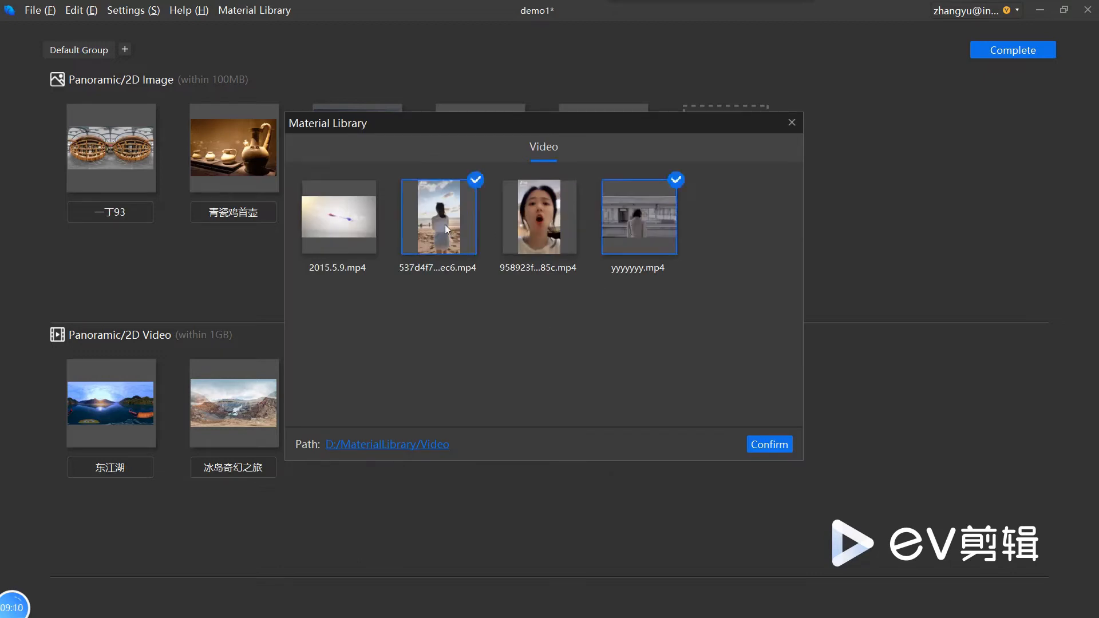
left_click(767, 445)
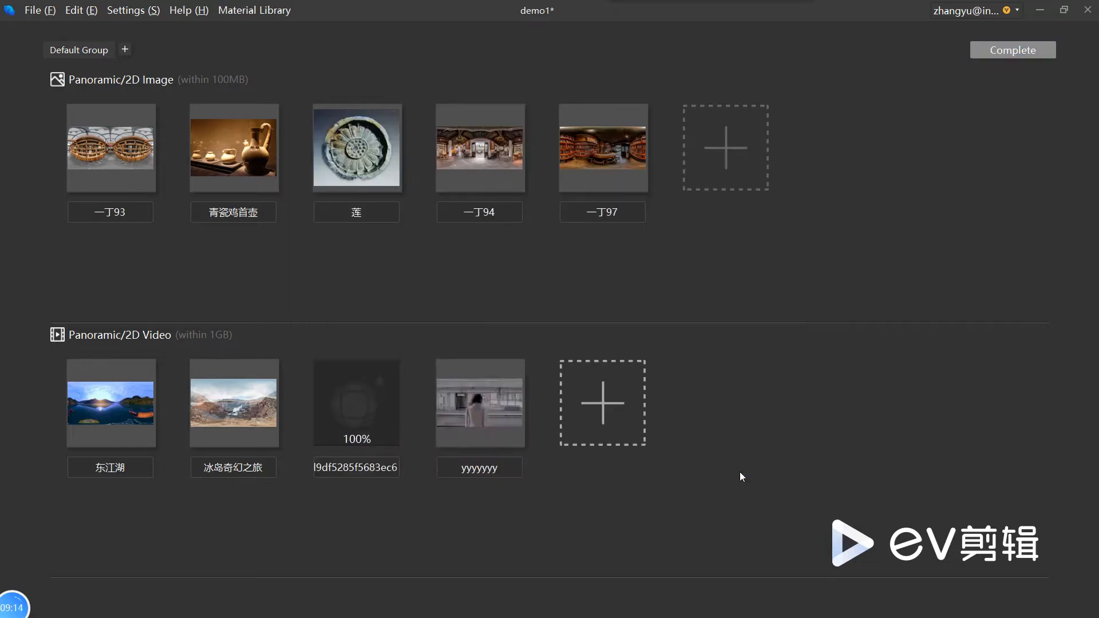
Step: Rename the 2D video scene yyyyyyy as Gao Yuanyuan
left_click(375, 467)
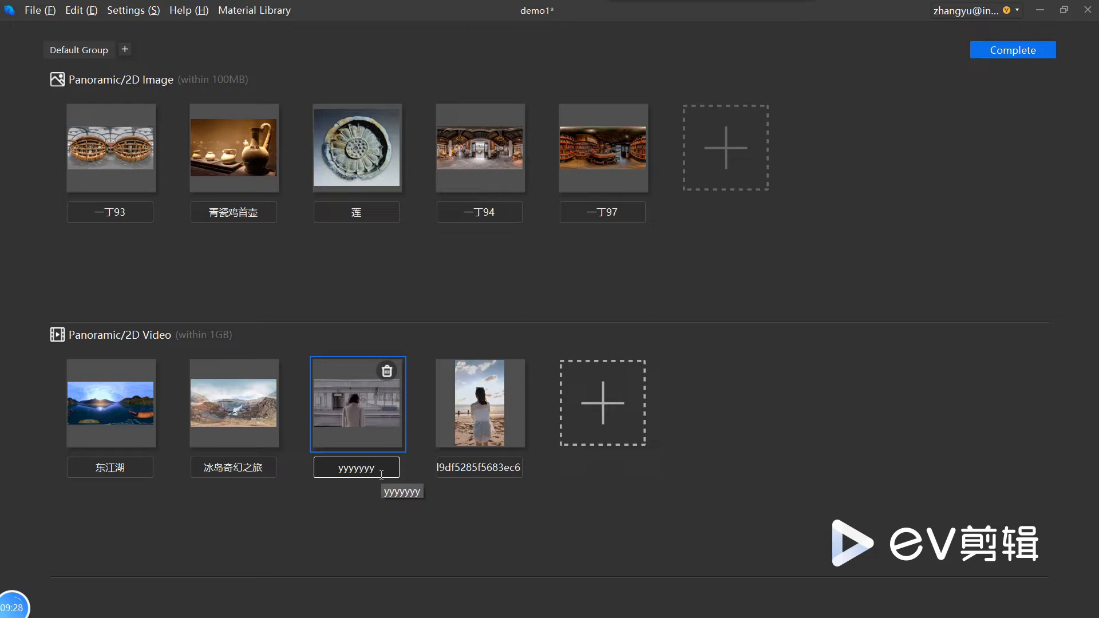
key("BackSpace")
key("BackSpace")
key("BackSpace")
key("BackSpace")
key("BackSpace")
key("BackSpace")
key("BackSpace")
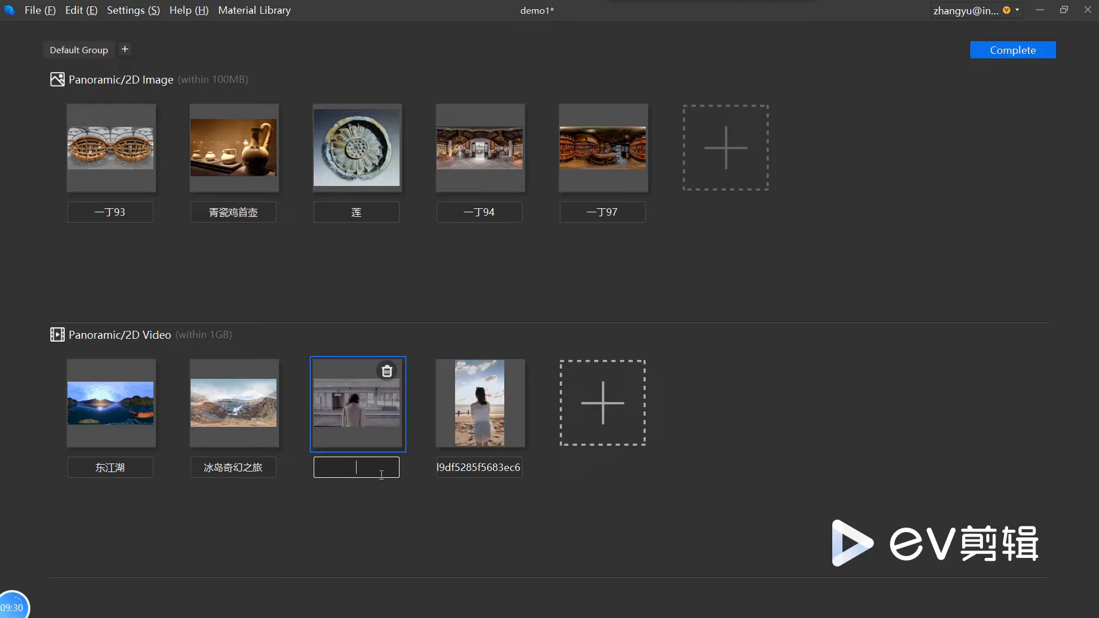
type("Gao Yuanyuan")
left_click(392, 508)
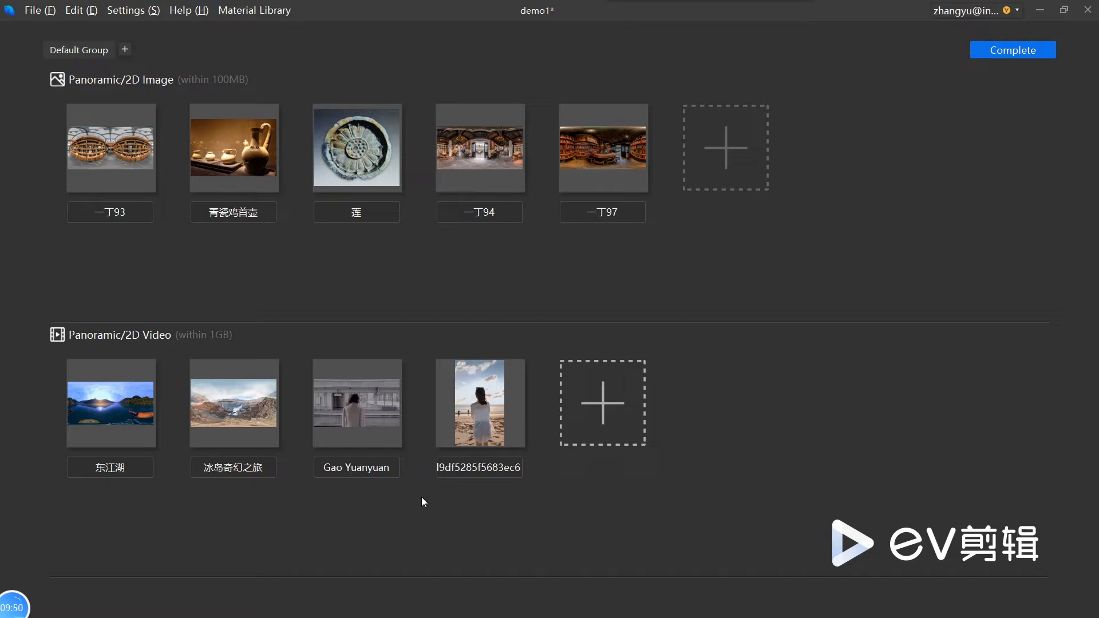
Step: Finish adding scenes and place the 一丁93 and 青瓷鸡首壶 scenes side by side on the flow chart
left_click(1026, 53)
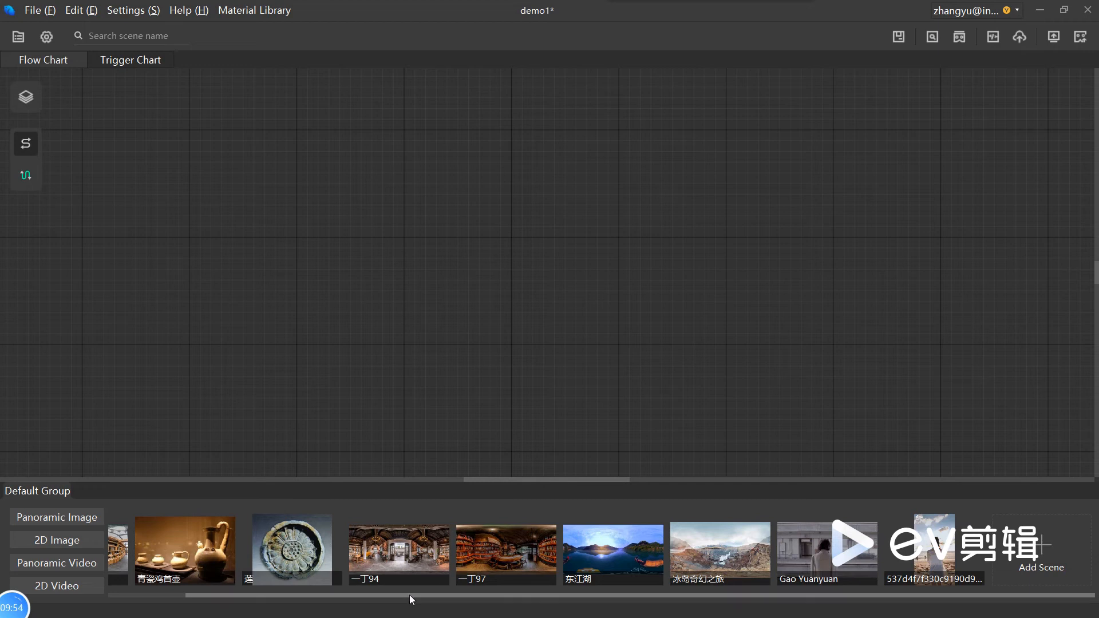
left_click_drag(410, 596, 217, 605)
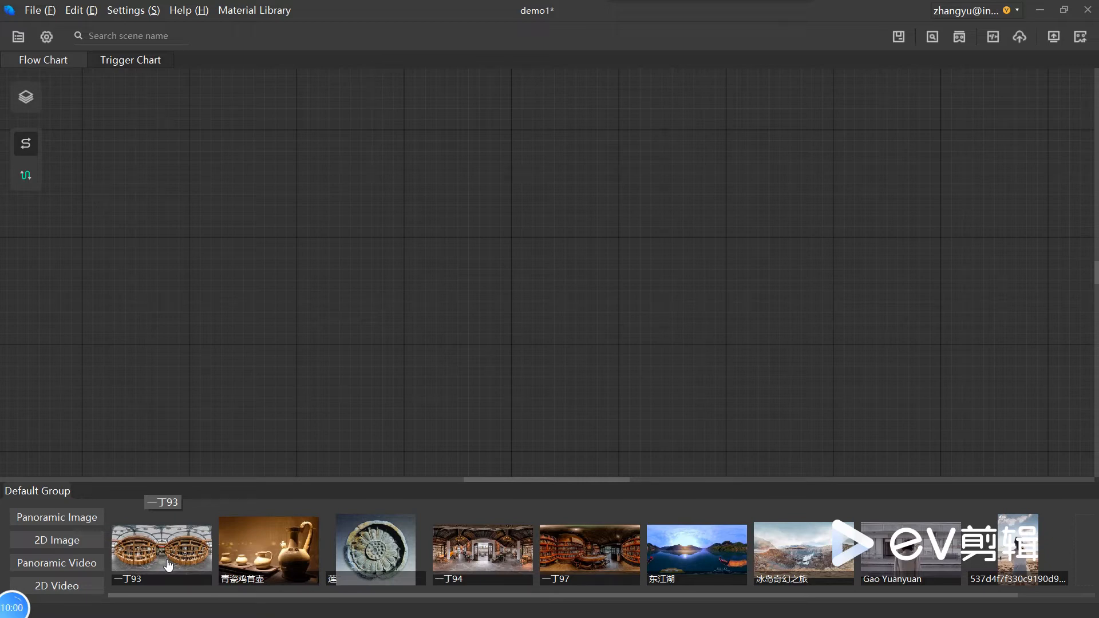
left_click_drag(168, 565, 345, 235)
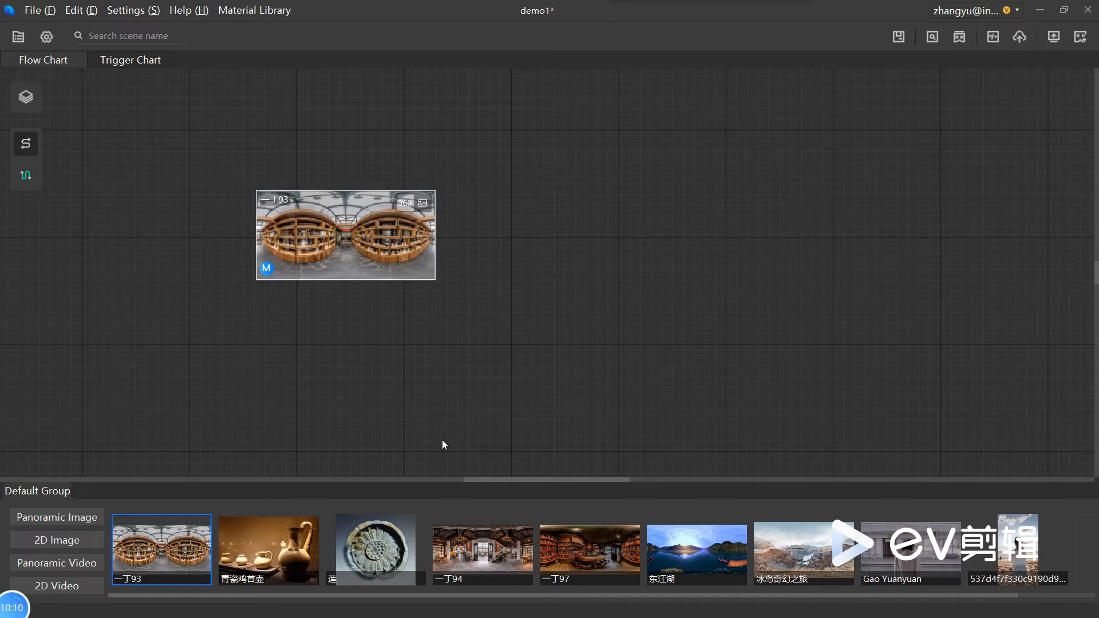
left_click_drag(269, 550, 627, 285)
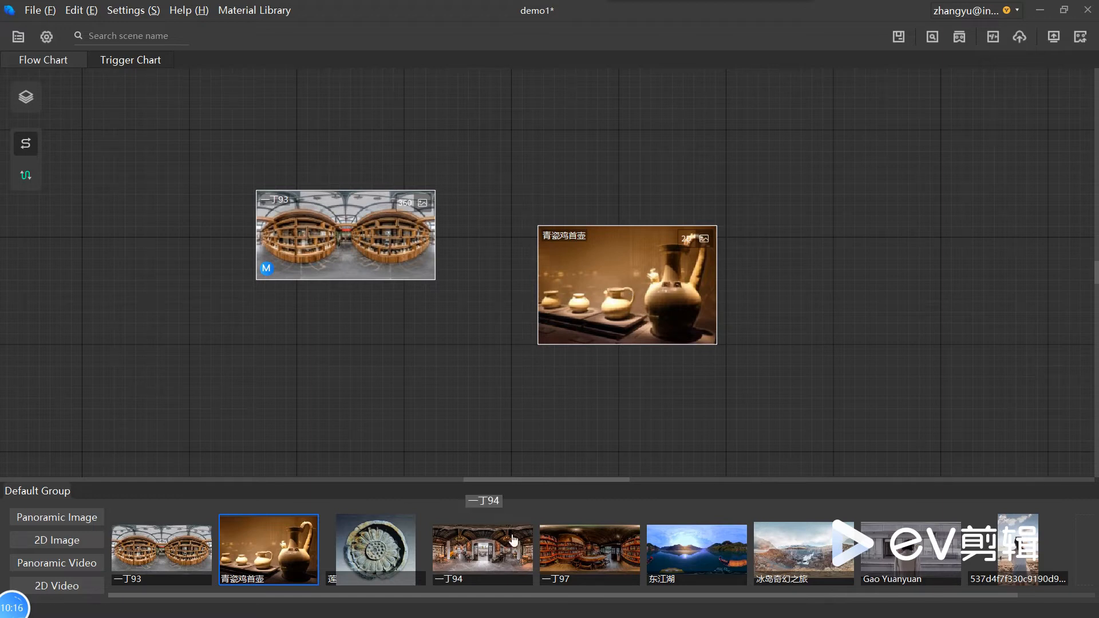
Step: Link the 一丁93 scene to the 青瓷鸡首壶 scene on the flow chart with a switch hotspot
left_click(660, 279)
left_click(409, 274)
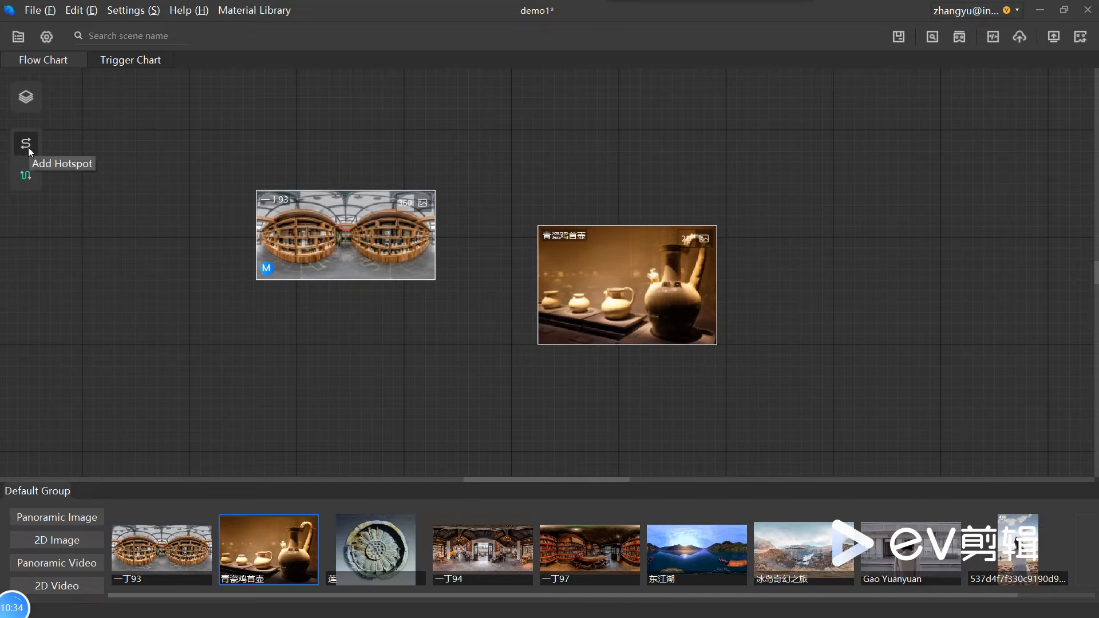
mouse_move(437, 232)
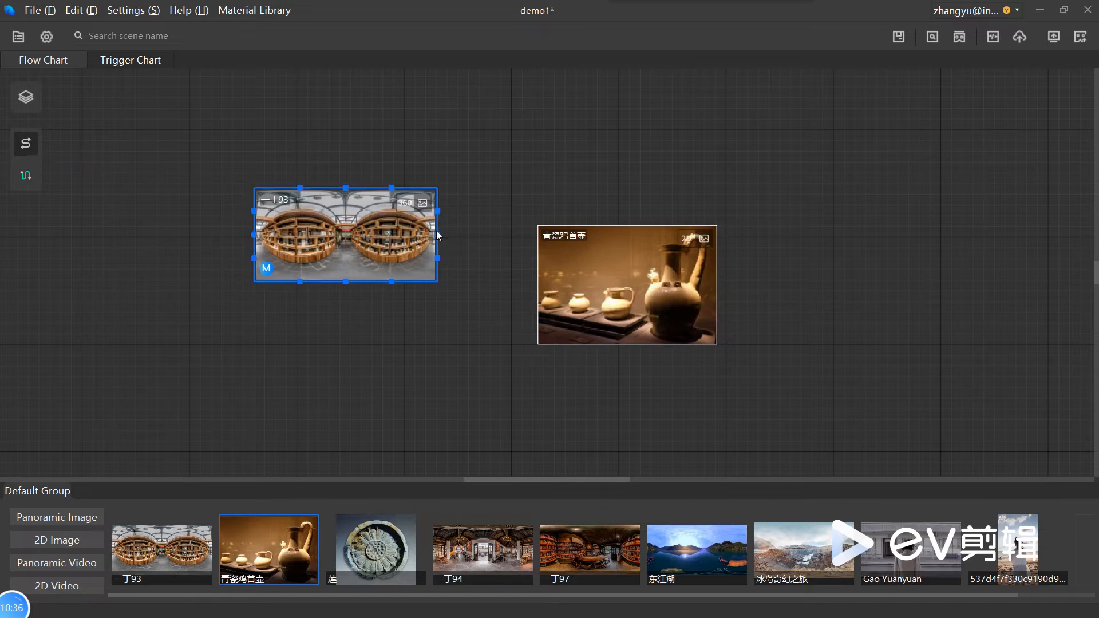
left_click_drag(437, 235, 536, 286)
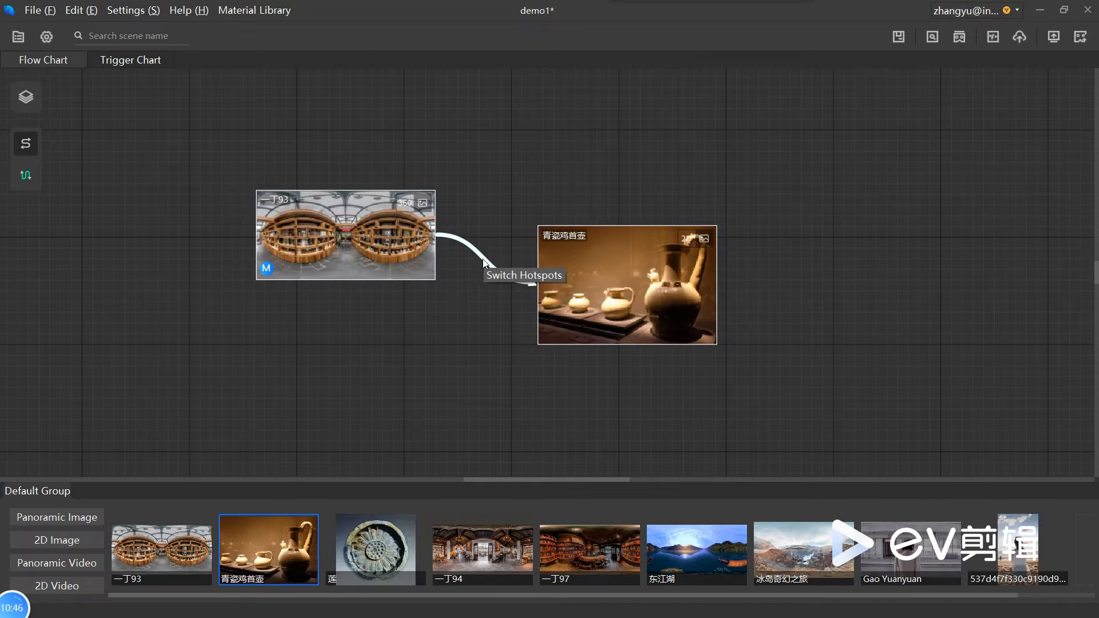
Step: Open the 一丁93 scene for editing and change the title of its switch hotspot to scene2
double_click(390, 244)
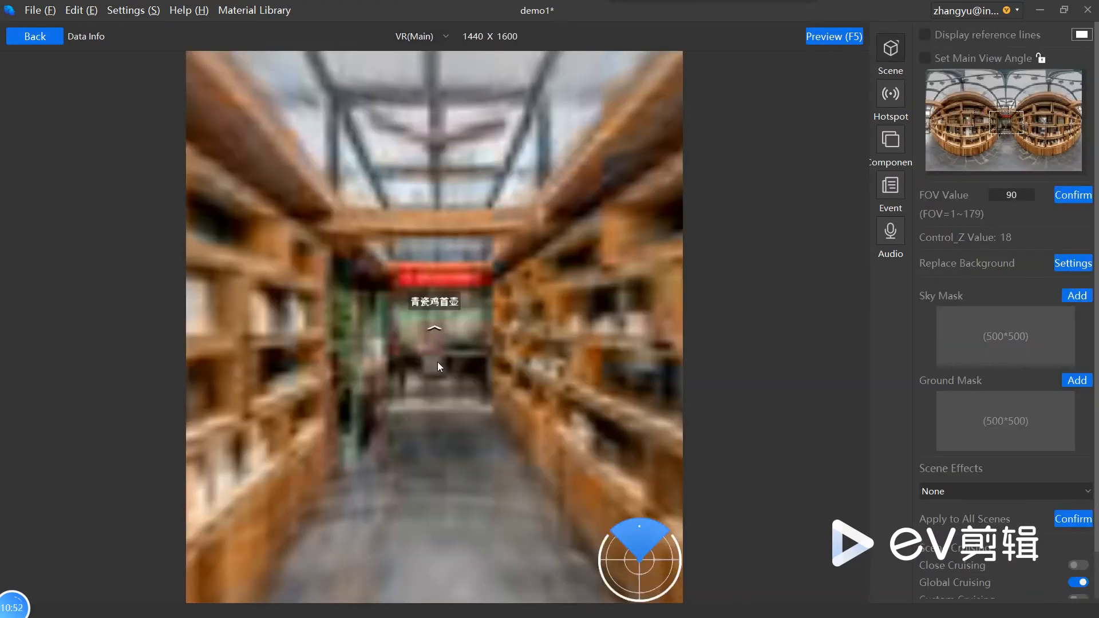
left_click(435, 327)
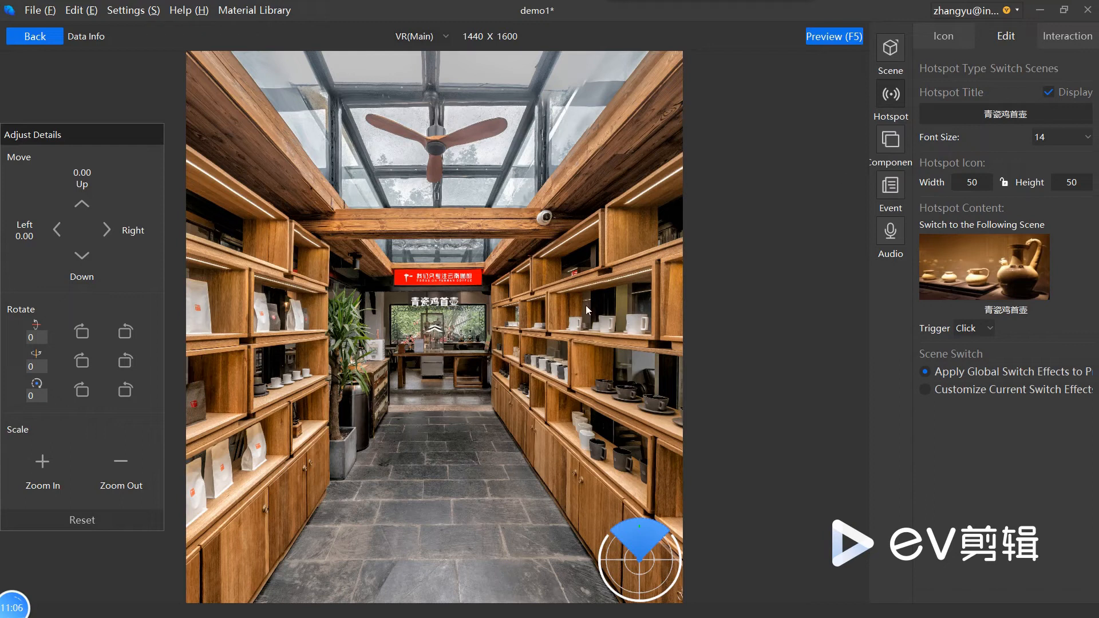
left_click_drag(1029, 114, 982, 117)
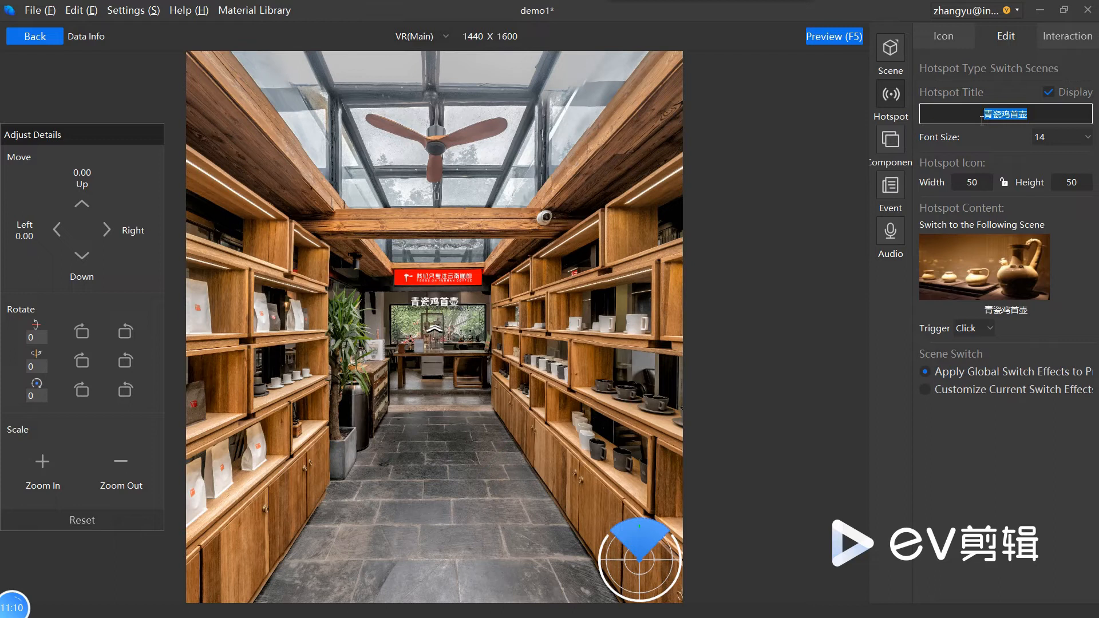
type("scene2")
key("Return")
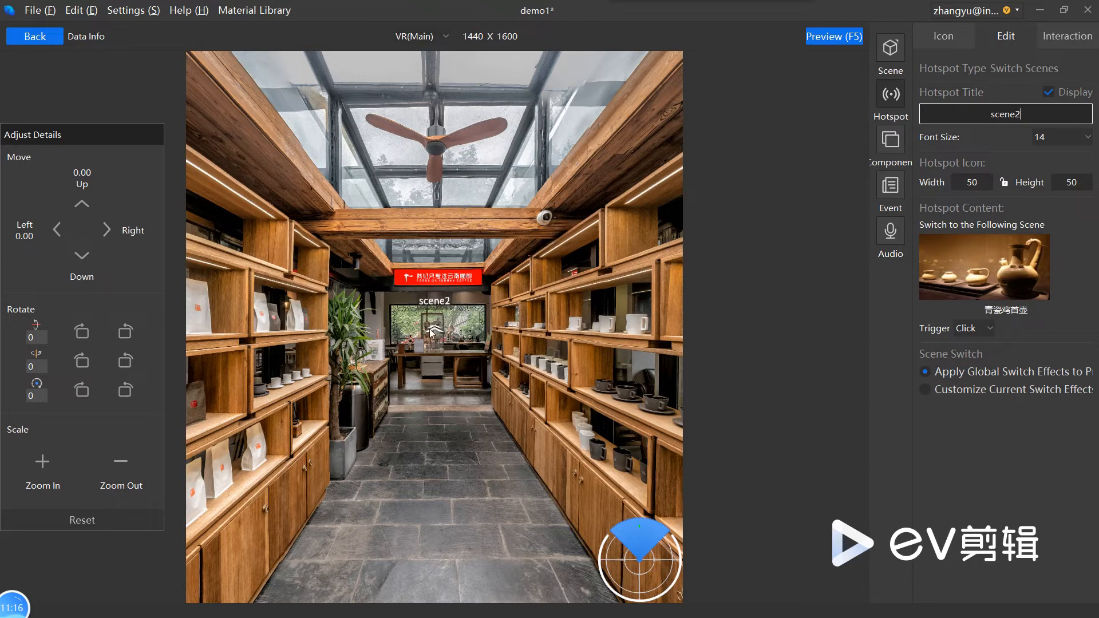
Step: Turn off the display of the hotspot's title and move the hotspot down onto the aisle floor
left_click(1048, 94)
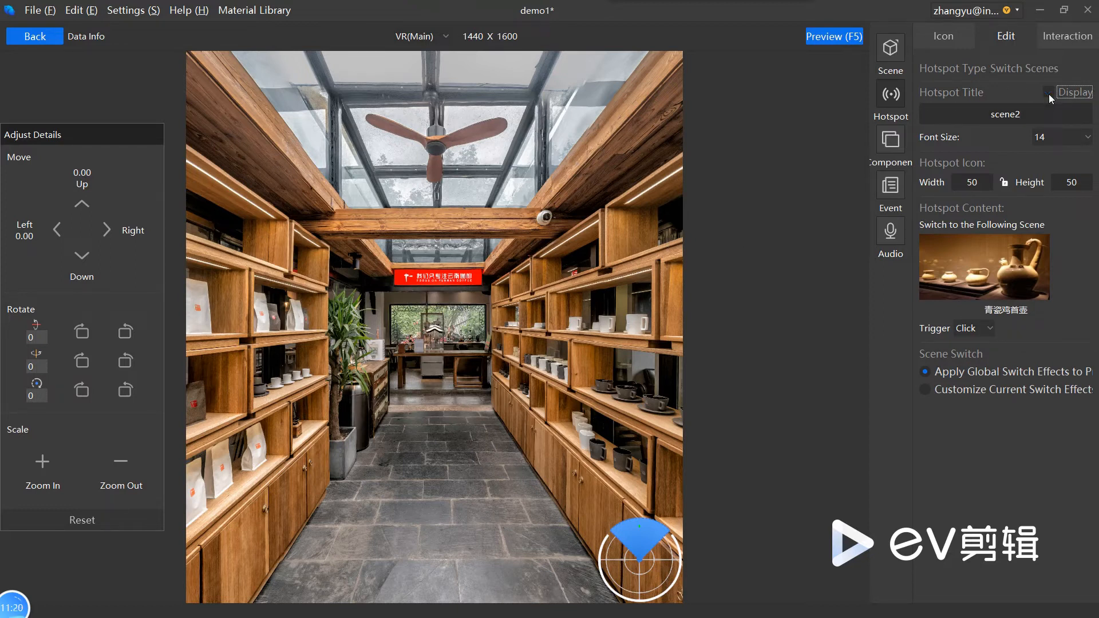
left_click(1048, 93)
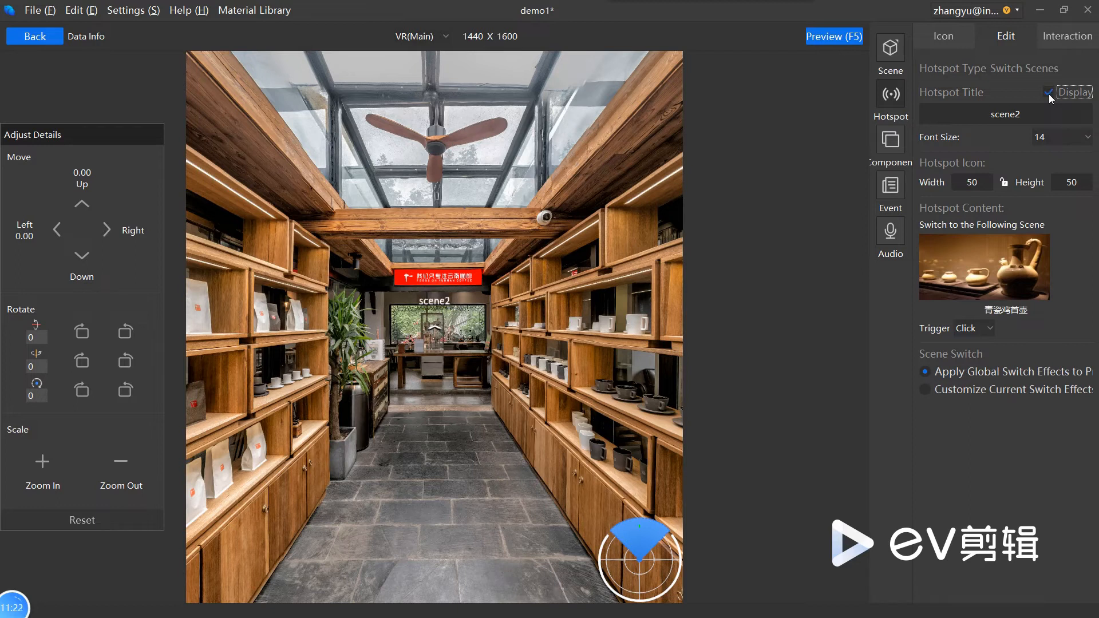
left_click(1048, 94)
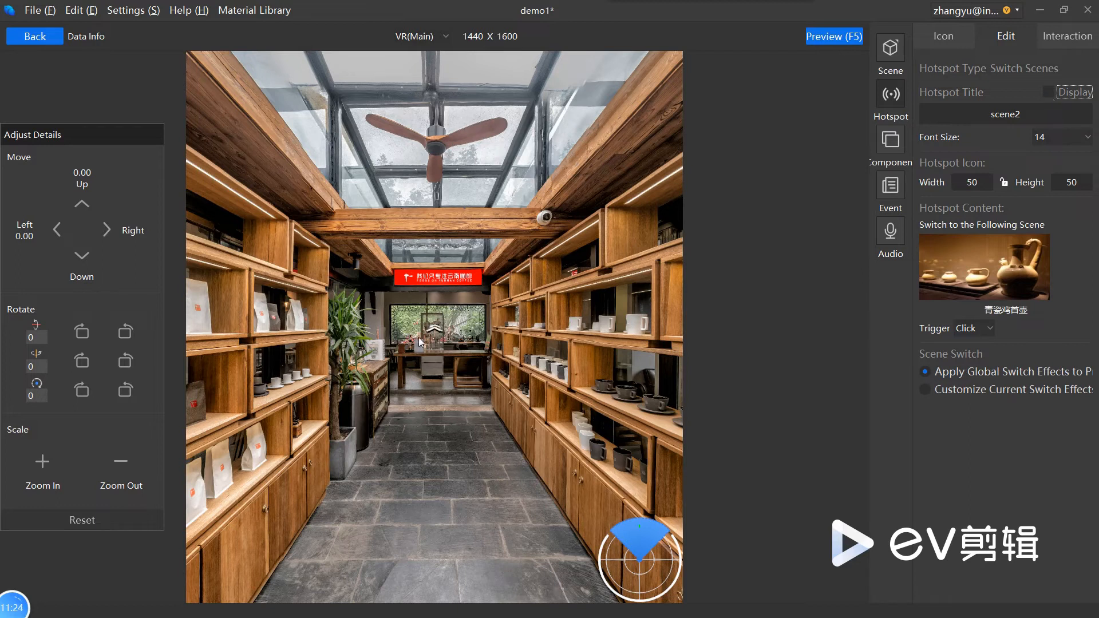
left_click_drag(435, 329, 436, 471)
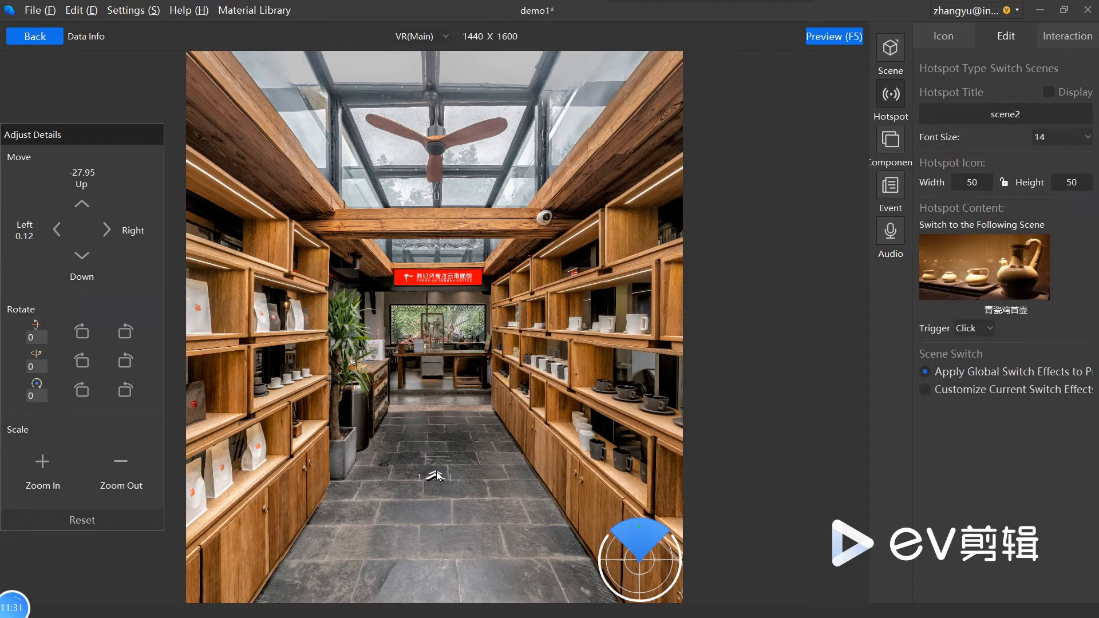
Step: Try the left and right triple-arrow 2D icons on the scene2 hotspot and settle on the pointer icon with rays
left_click(941, 37)
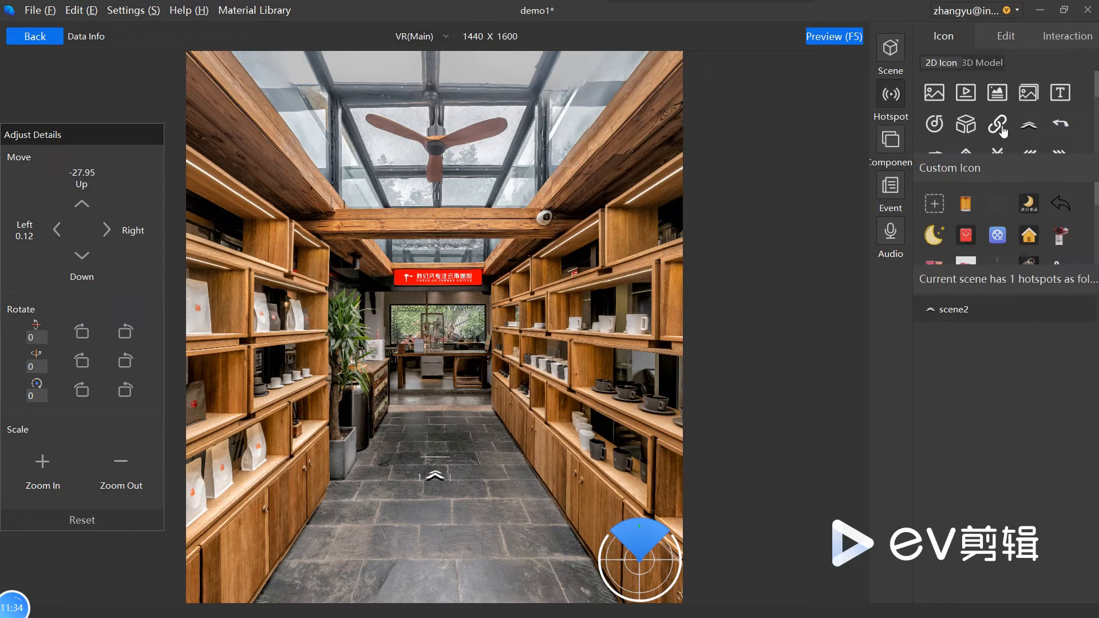
scroll(1037, 132, "down", 2)
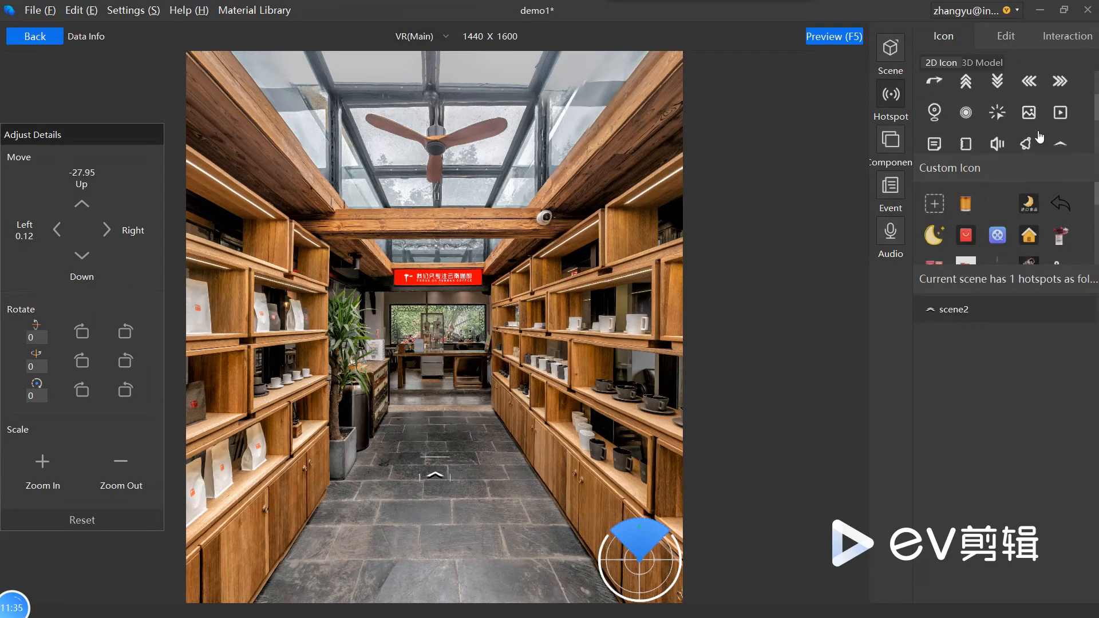
left_click(1030, 82)
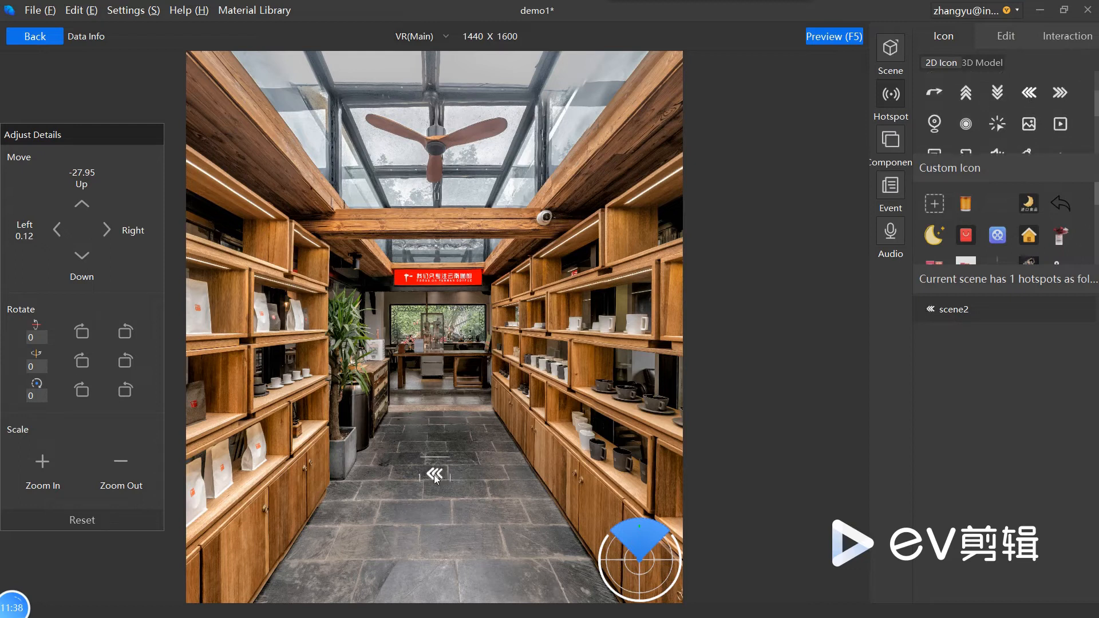
left_click(1059, 92)
left_click(996, 122)
scroll(996, 122, "down", 2)
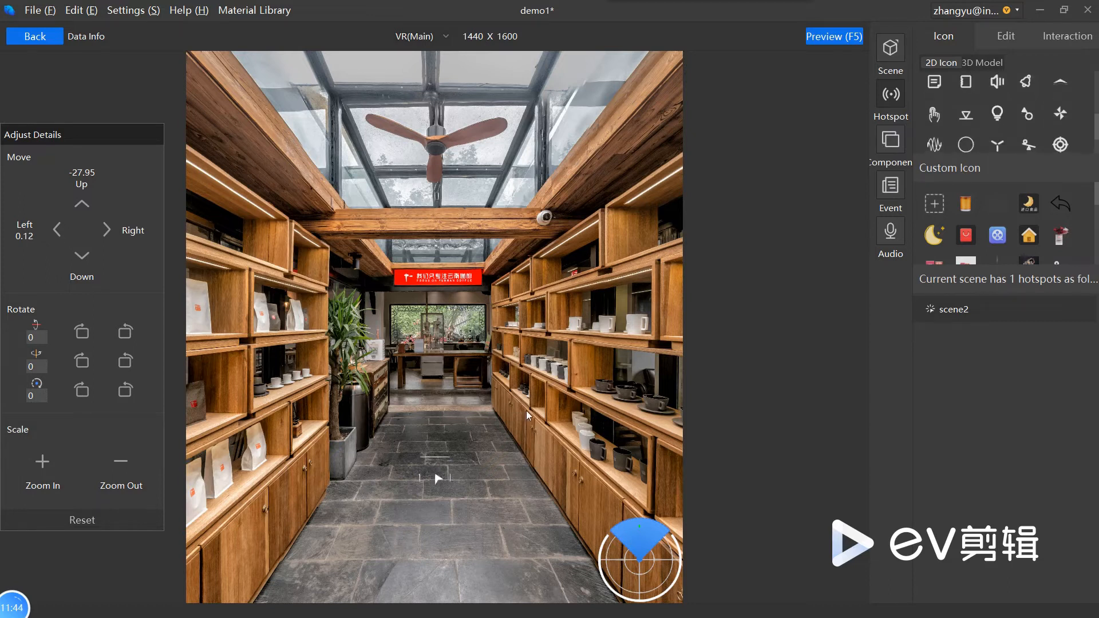
Step: Adjust the scale of the scene2 hotspot icon, enlarging it twice and reducing it once
left_click(42, 463)
left_click(42, 463)
left_click(120, 464)
Step: Set the hotspot's first rotation value to 50 and nudge the hotspot right to a horizontal offset of 0.62
left_click(37, 337)
left_click(85, 334)
left_click(85, 335)
left_click(86, 334)
left_click(86, 334)
left_click(86, 334)
left_click(85, 334)
left_click(86, 334)
left_click(85, 334)
left_click_drag(37, 340, 21, 345)
type("50")
key("Return")
left_click(102, 233)
left_click(40, 367)
Step: Change the trigger of the scene2 hotspot to Hover
left_click(1007, 38)
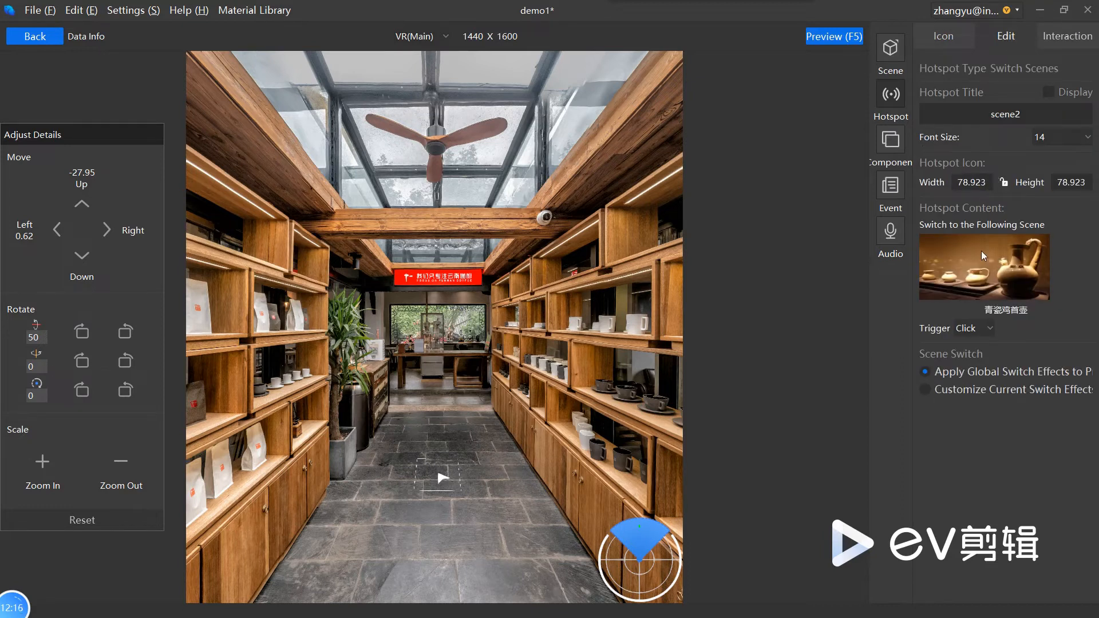
left_click(973, 329)
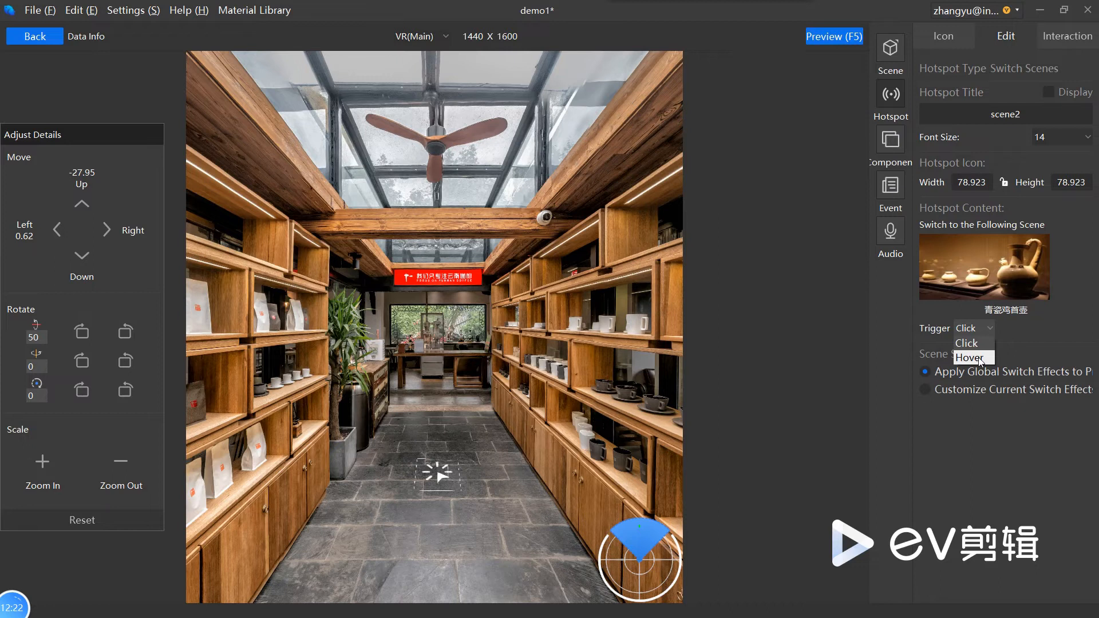
left_click(979, 358)
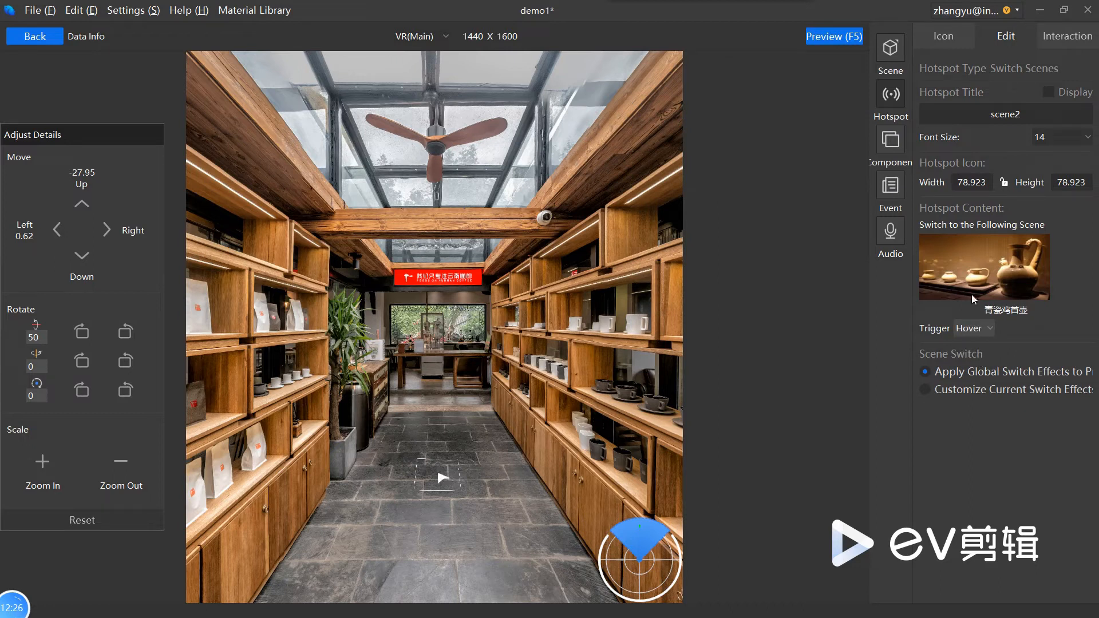
Step: Try the Click trigger on the scene2 hotspot and return it to Hover
left_click(978, 331)
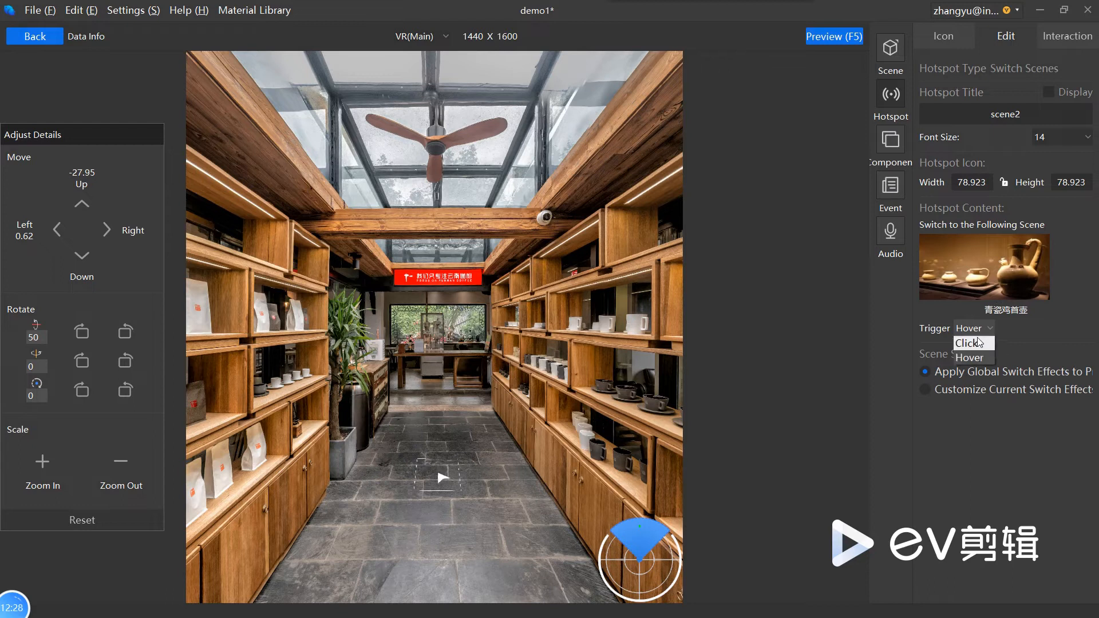
left_click(979, 343)
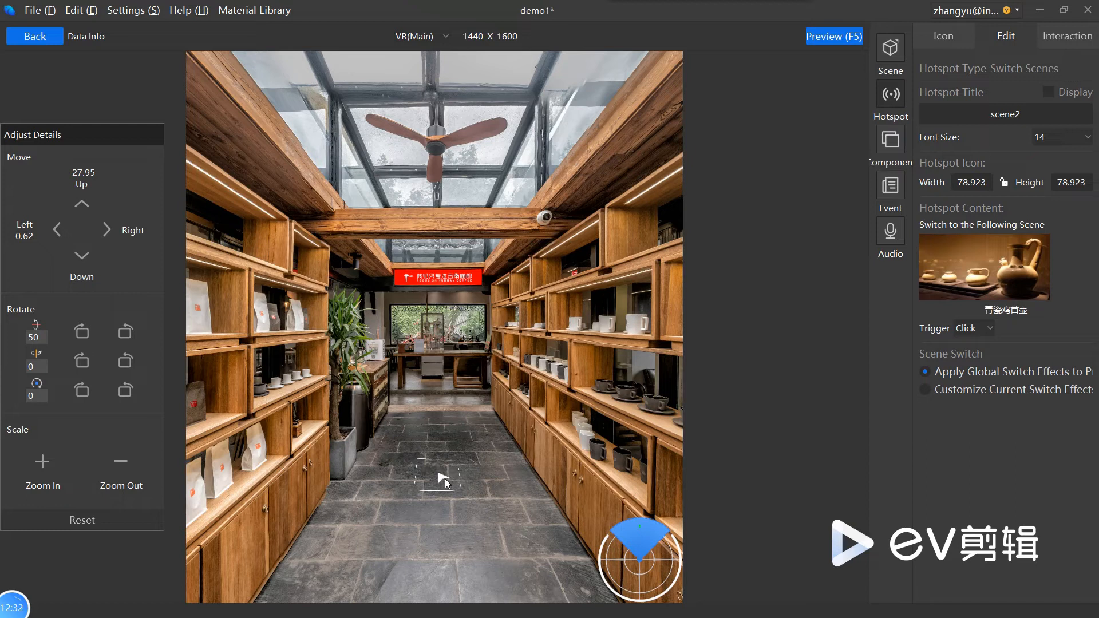
left_click(979, 330)
left_click(972, 355)
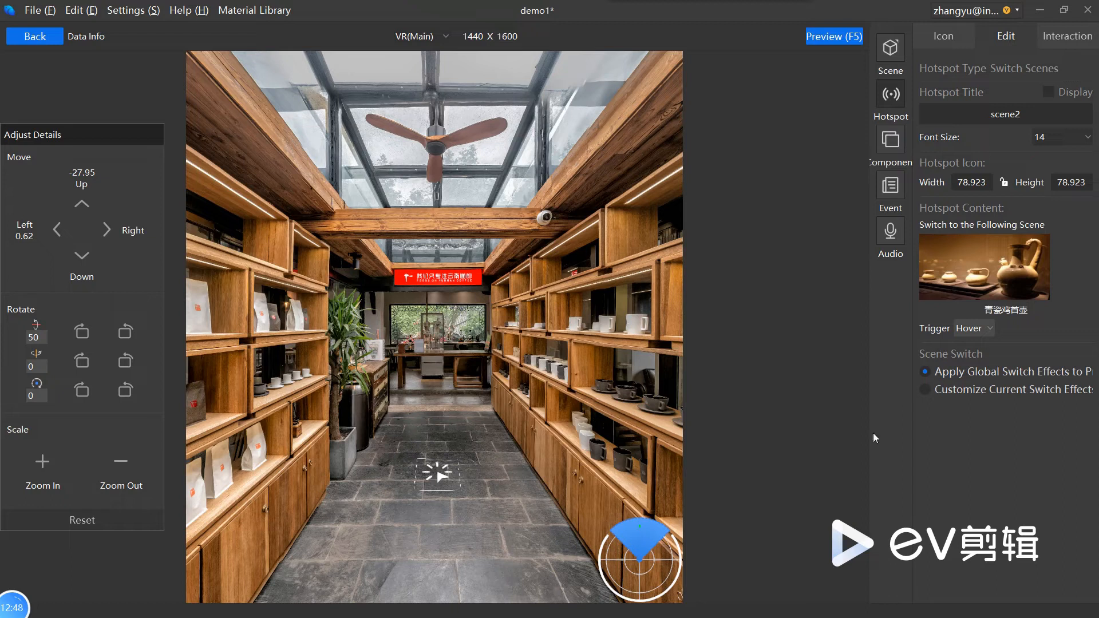
Step: Customize the current switch effect of the scene2 hotspot and set it to Fades
left_click(971, 394)
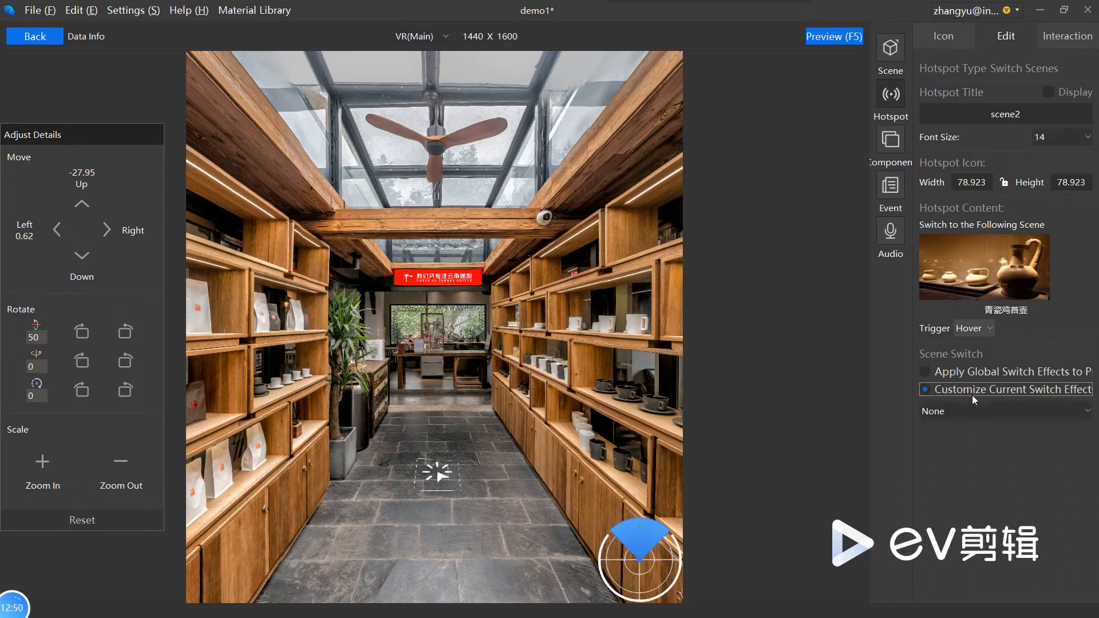
left_click(978, 413)
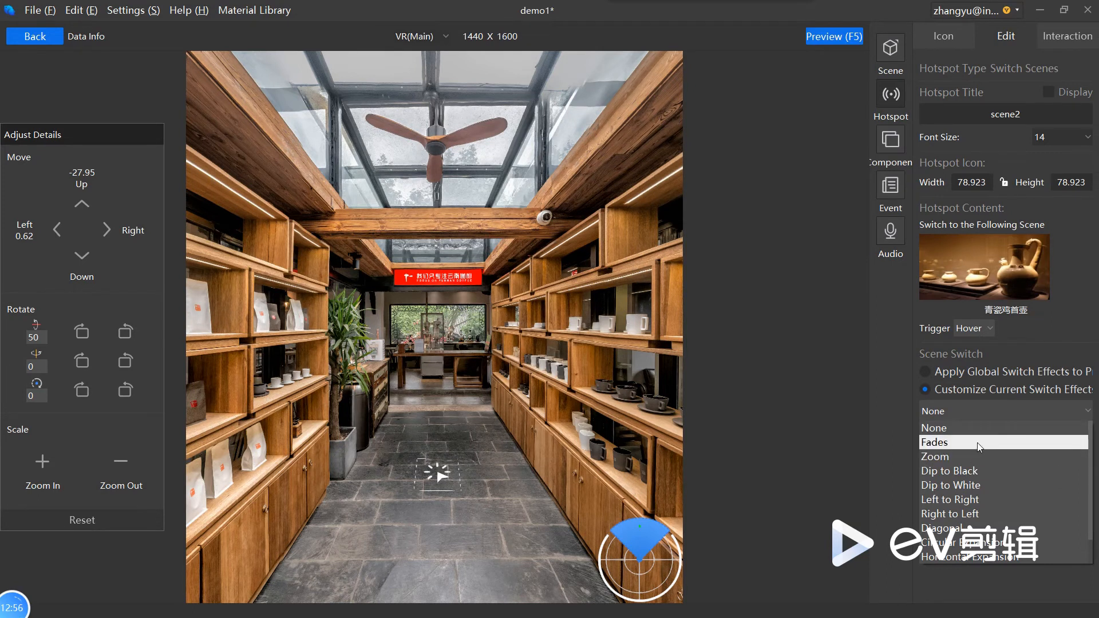
left_click(977, 442)
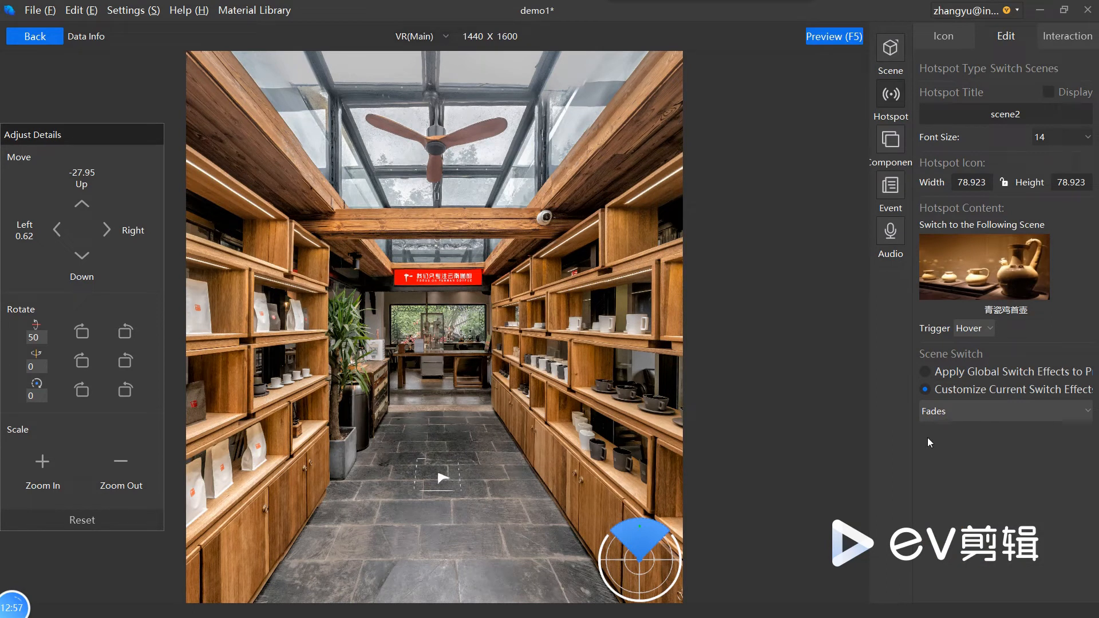
Step: Preview the project, activate the floor hotspot to check the Fades transition, and close the preview
left_click(845, 37)
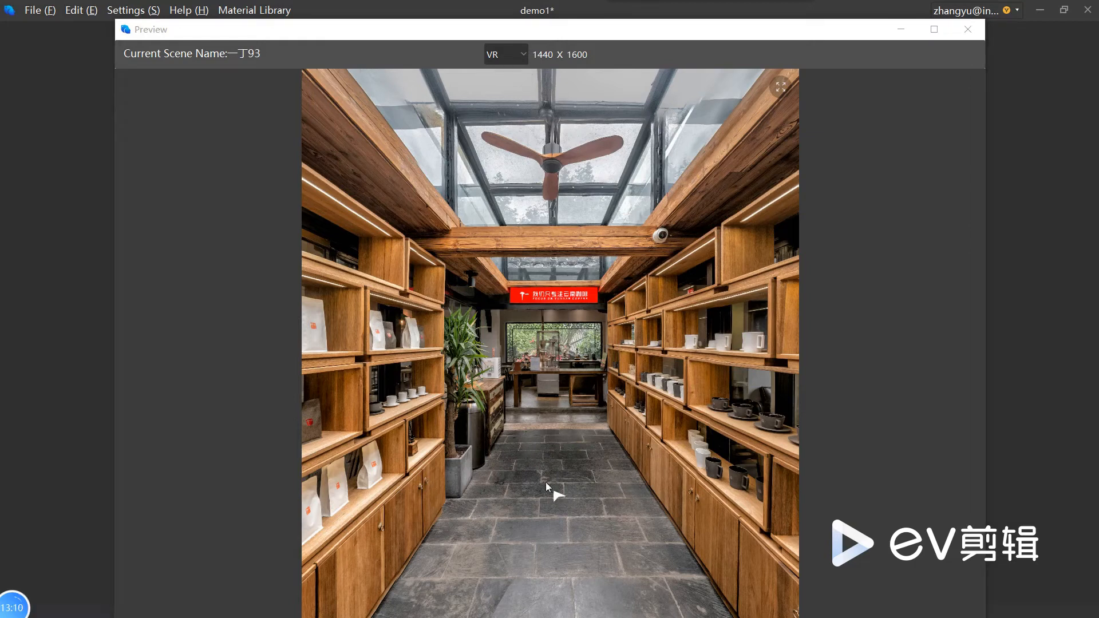
left_click(557, 496)
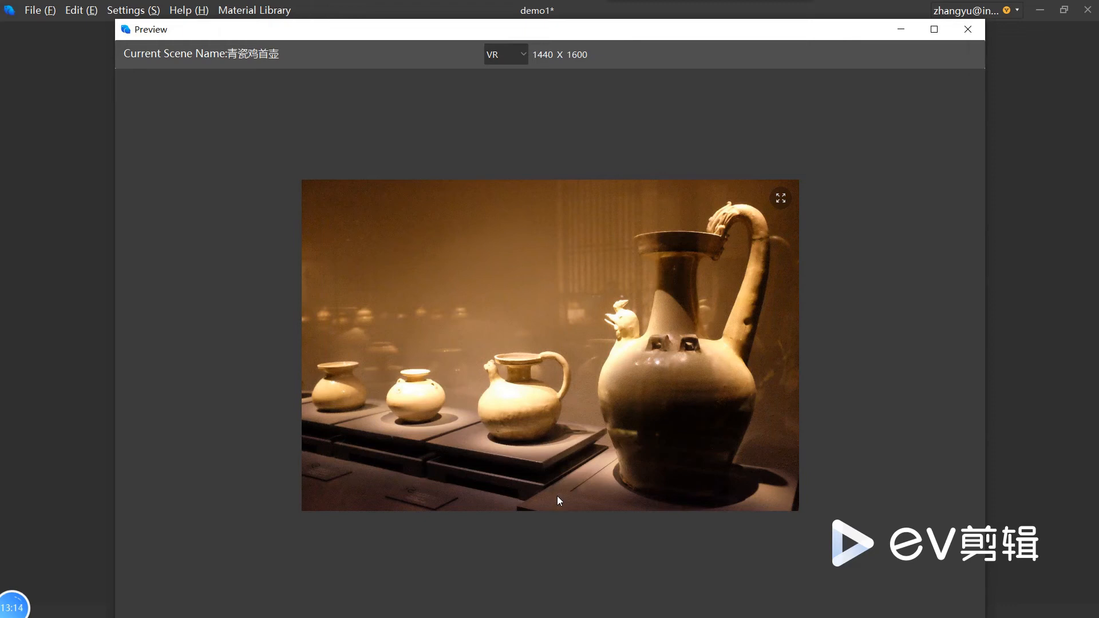
left_click(974, 33)
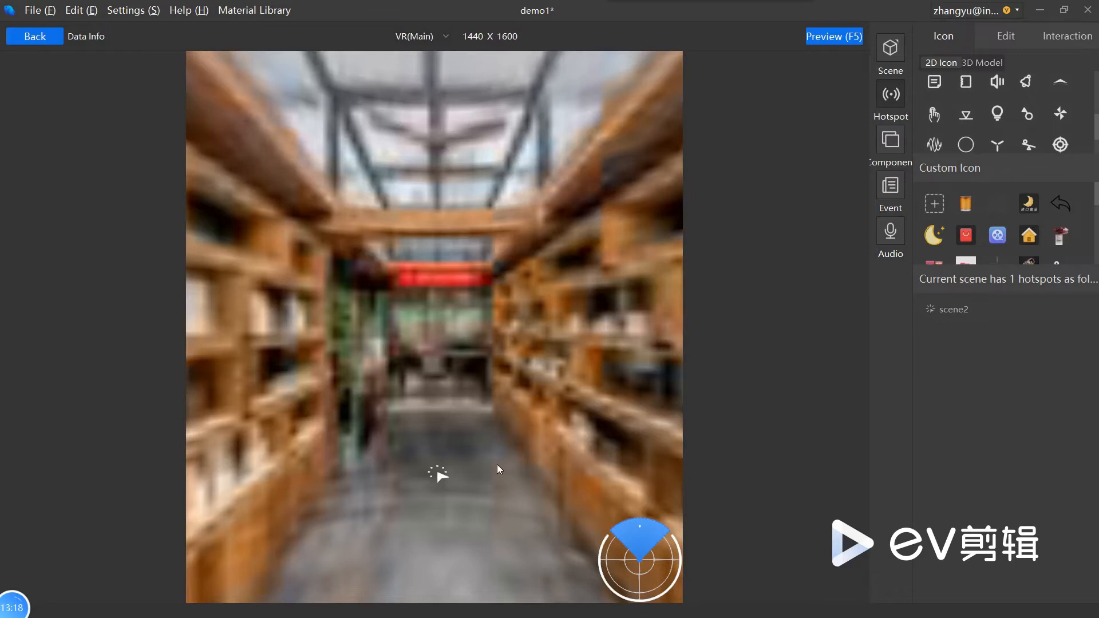
Step: Change the scene2 hotspot's custom scene-switch effect to Dip to Black
left_click(438, 474)
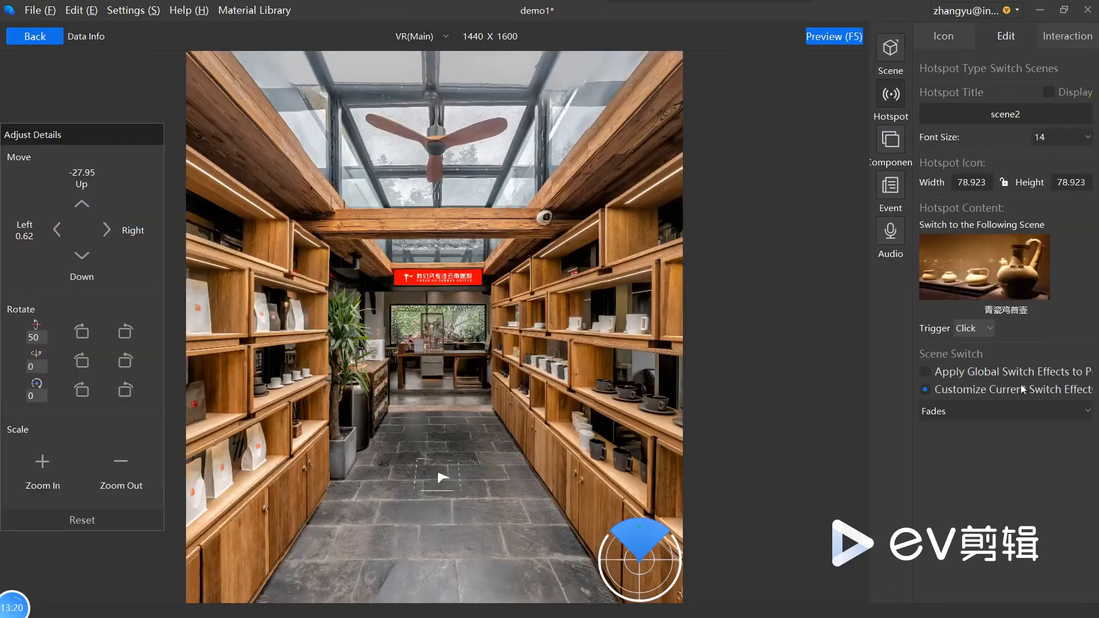
left_click(992, 420)
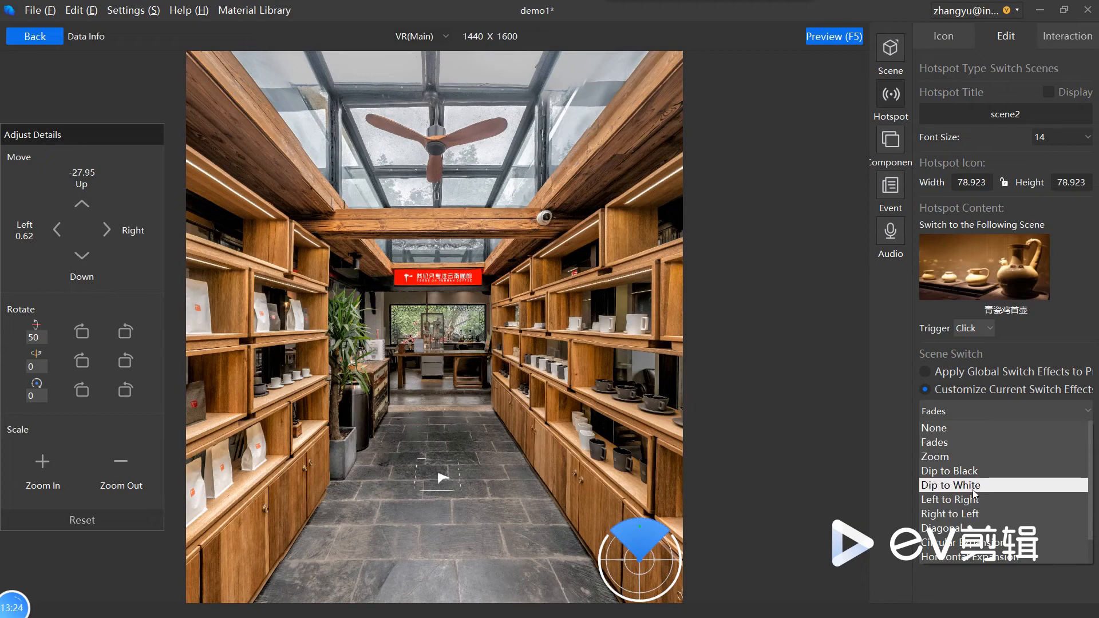
left_click(996, 471)
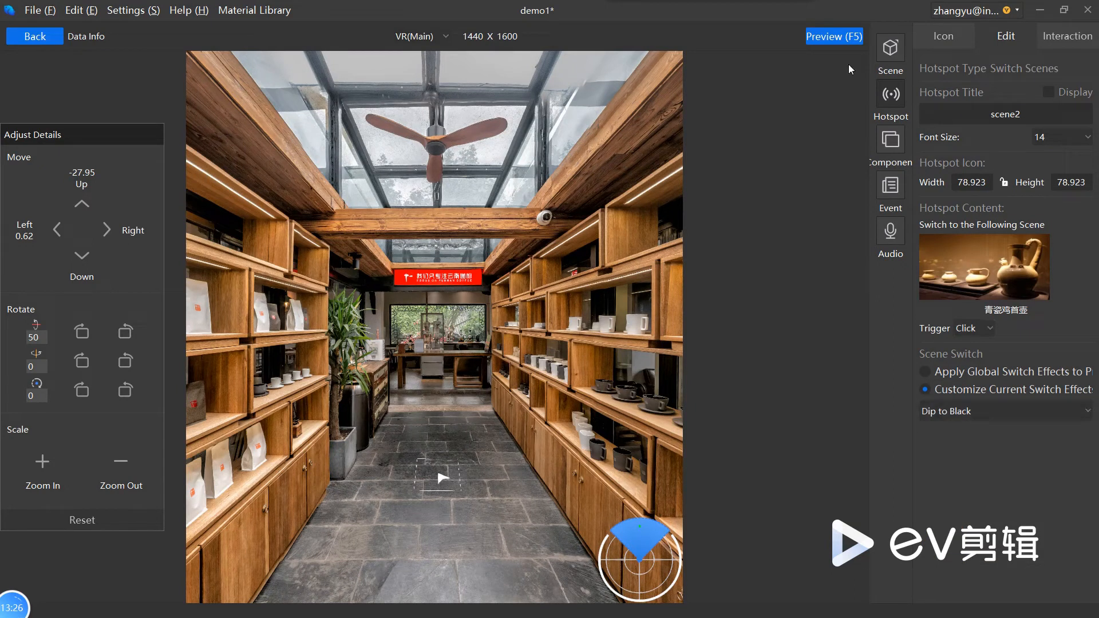
Step: Preview the Dip to Black transition from 一丁93 to 青瓷鸡首壶 and close the preview
left_click(839, 41)
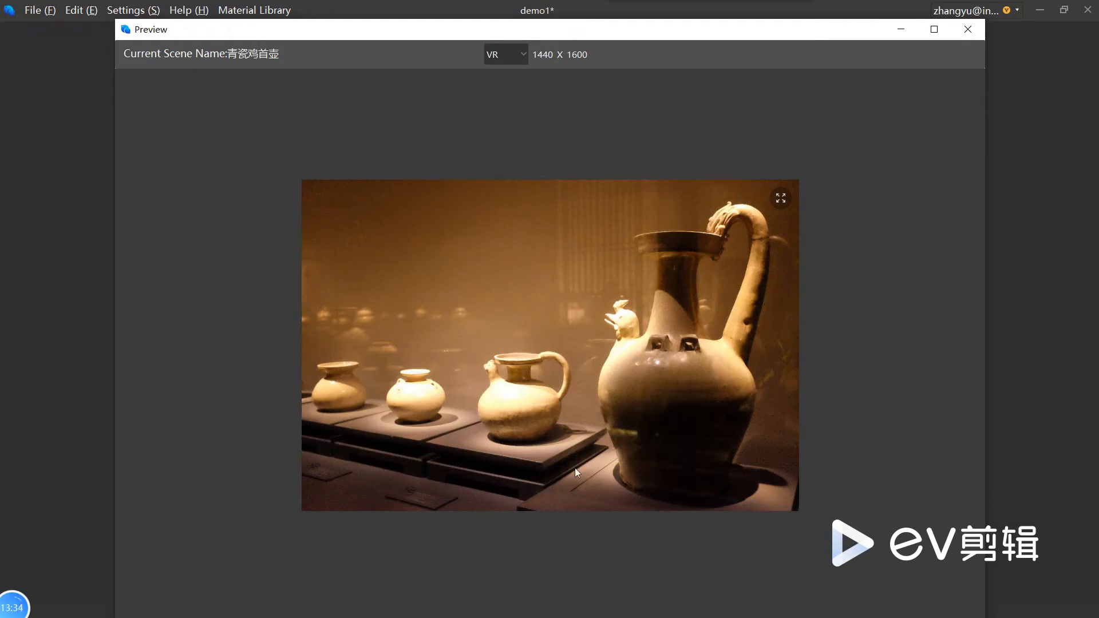
left_click(967, 30)
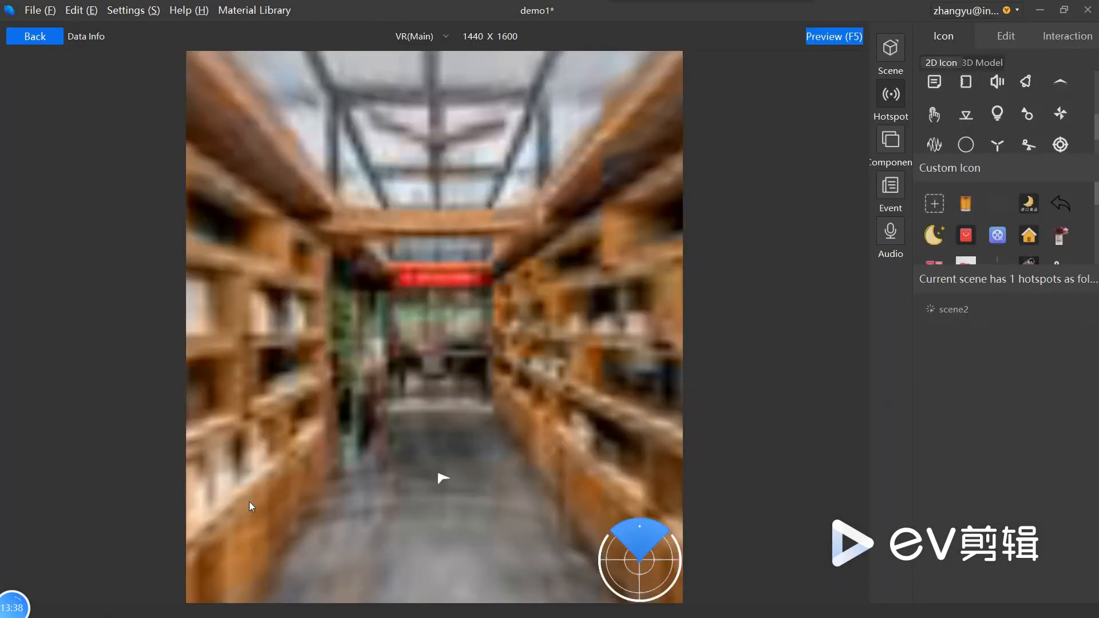
mouse_move(29, 608)
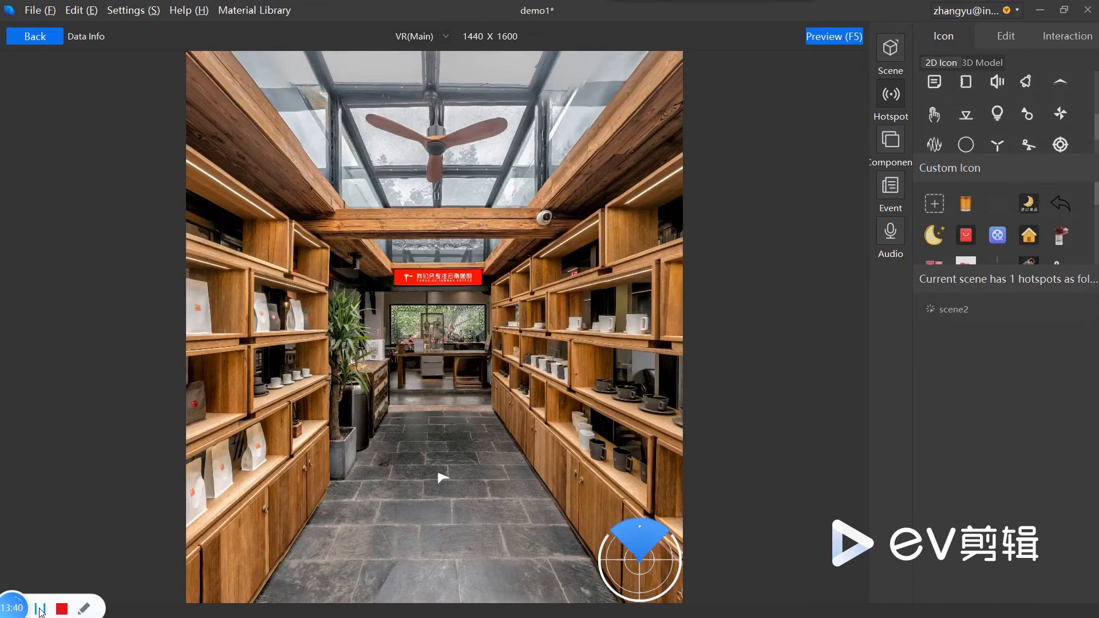
Step: Enable customized trigger effects for the scene2 hotspot in its interaction settings, keeping the Move In scale multiple at 1
left_click(1063, 38)
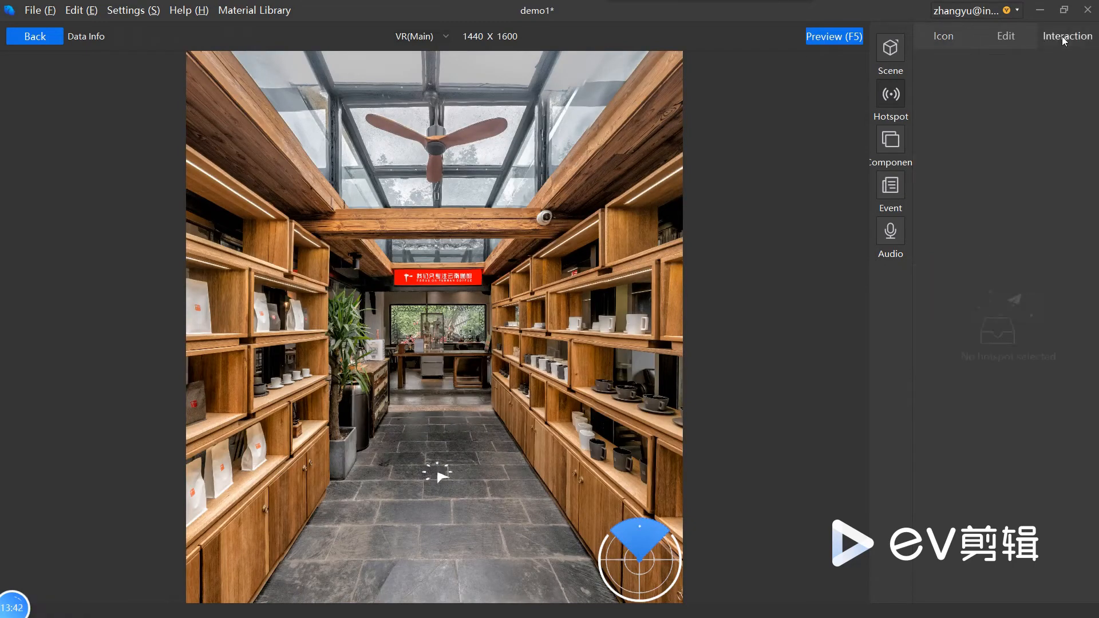
left_click(437, 479)
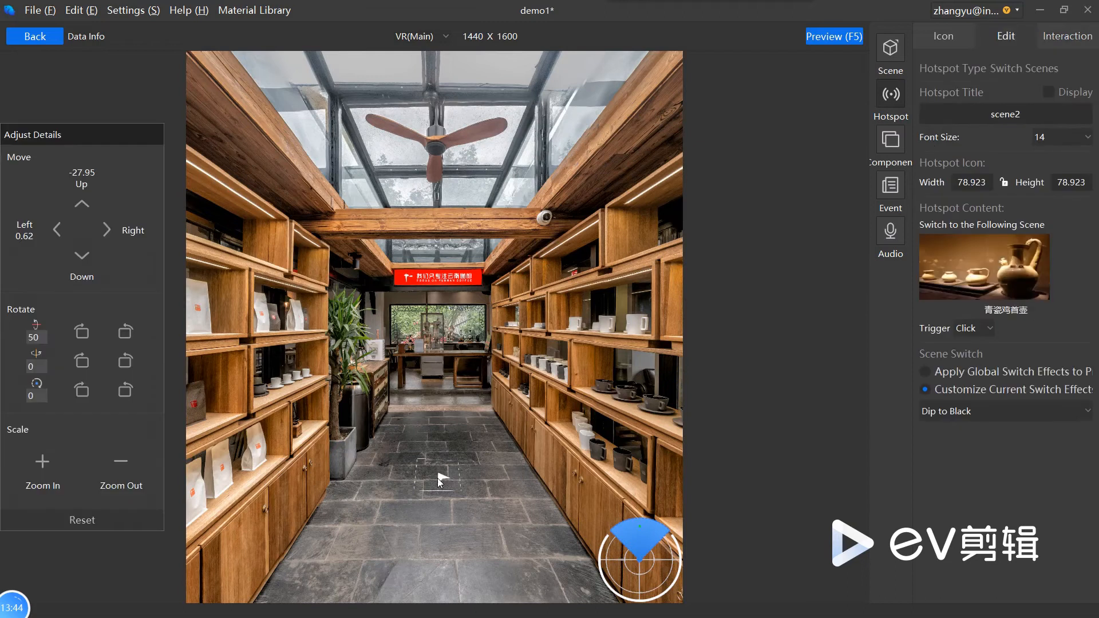
left_click(1057, 38)
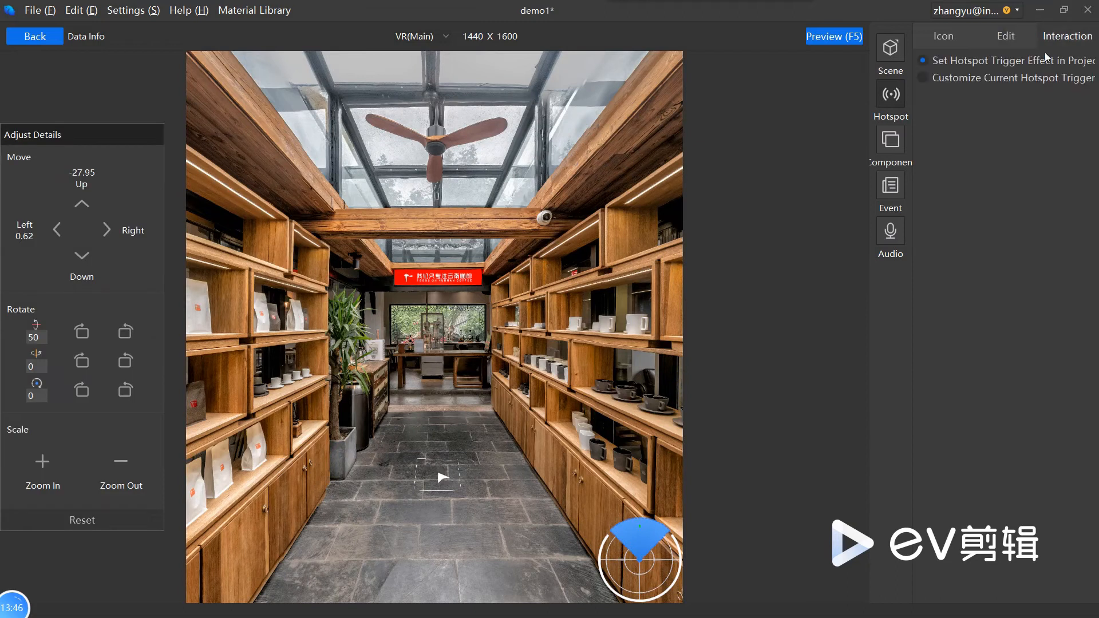
left_click(966, 78)
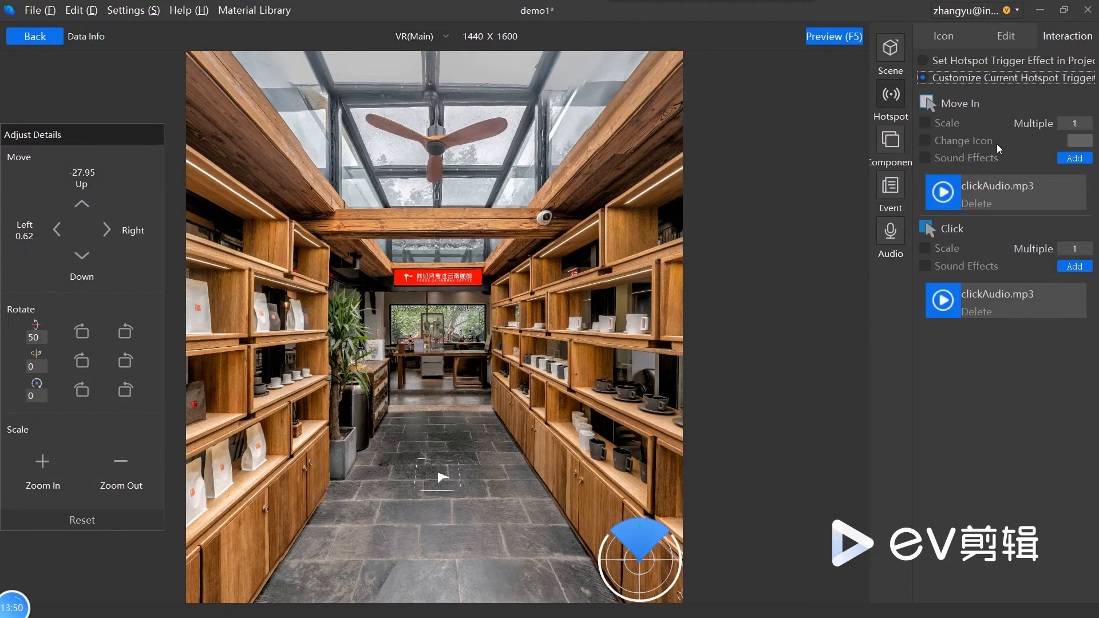
left_click(1074, 124)
left_click(1078, 127)
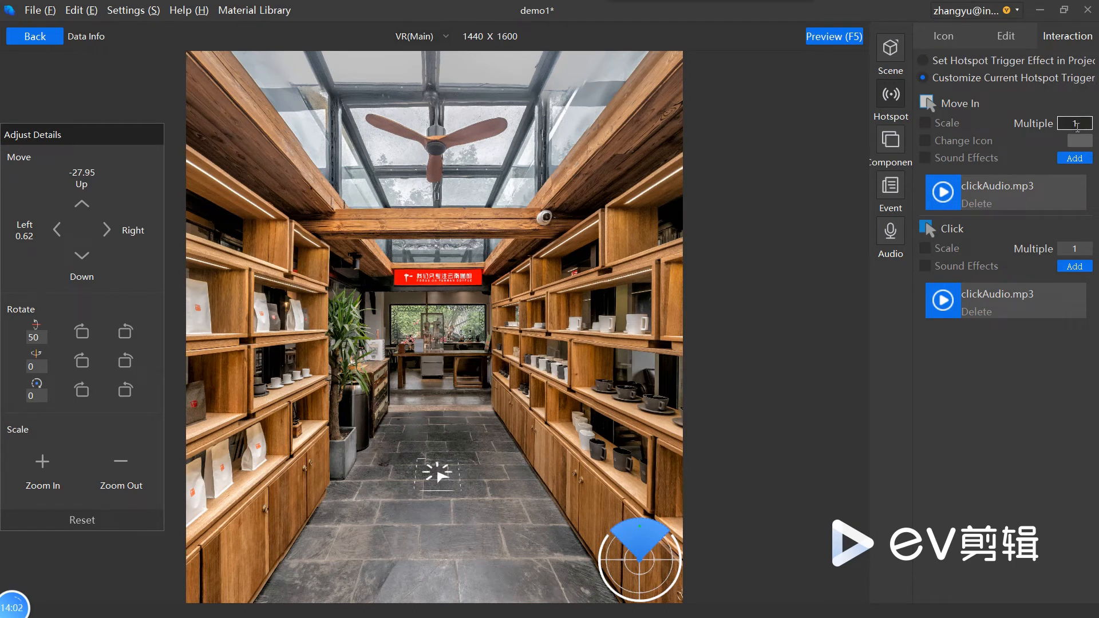
Step: For the hotspot's Click interaction, enable scaling with a multiple of 5 and turn on sound effects
left_click(945, 249)
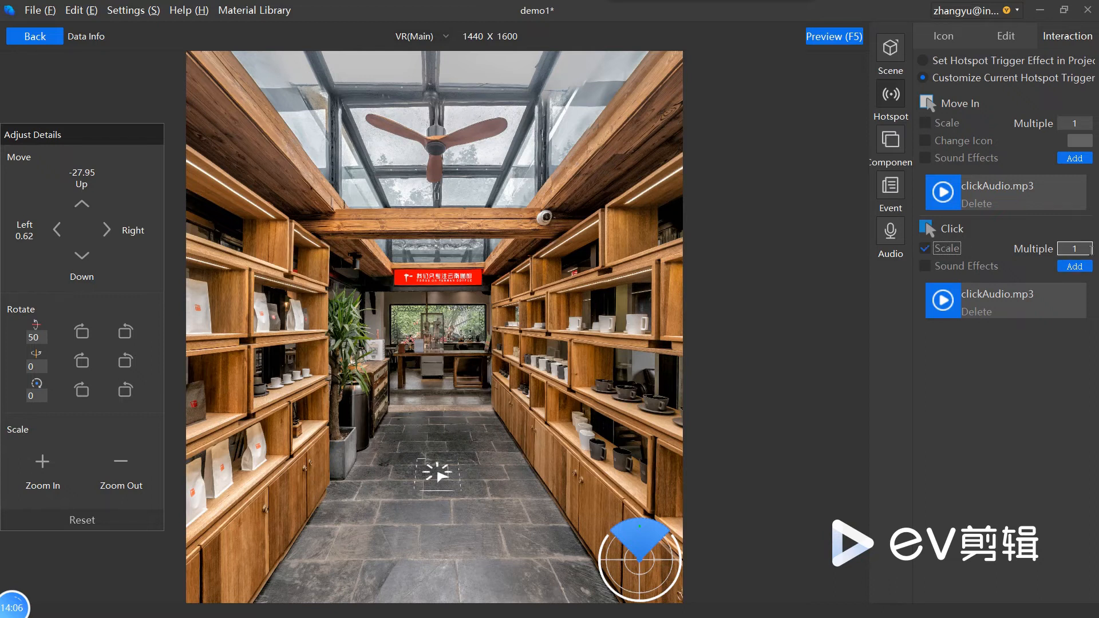
double_click(1084, 249)
type("5")
left_click(923, 267)
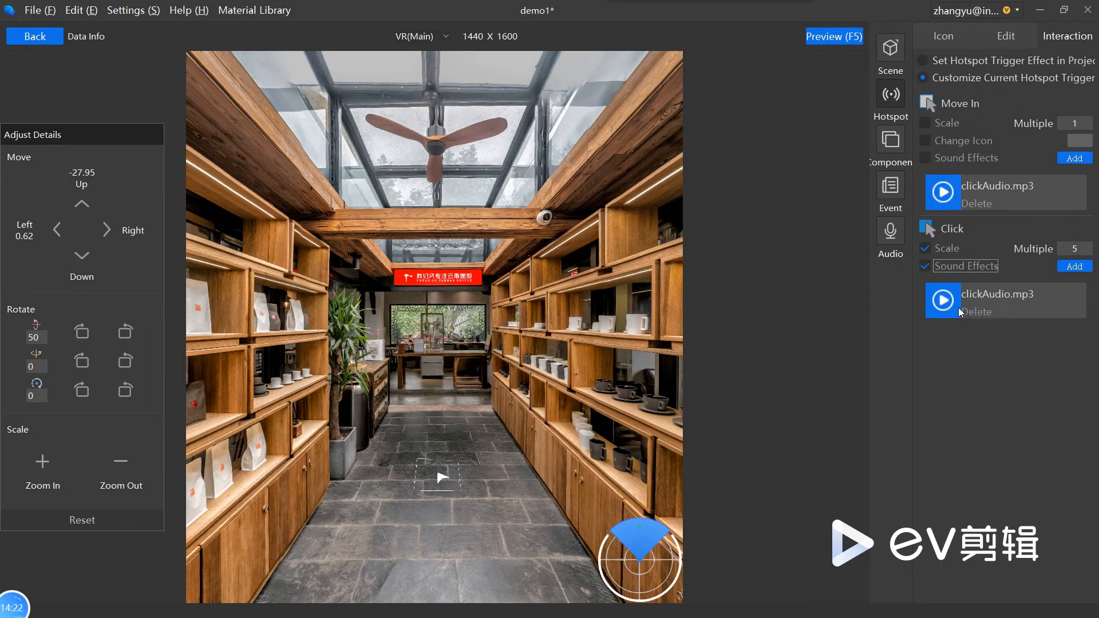
Step: Preview the hotspot's click scaling and sound effects by switching to the 青瓷鸡首壶 scene, and close the preview
left_click(853, 38)
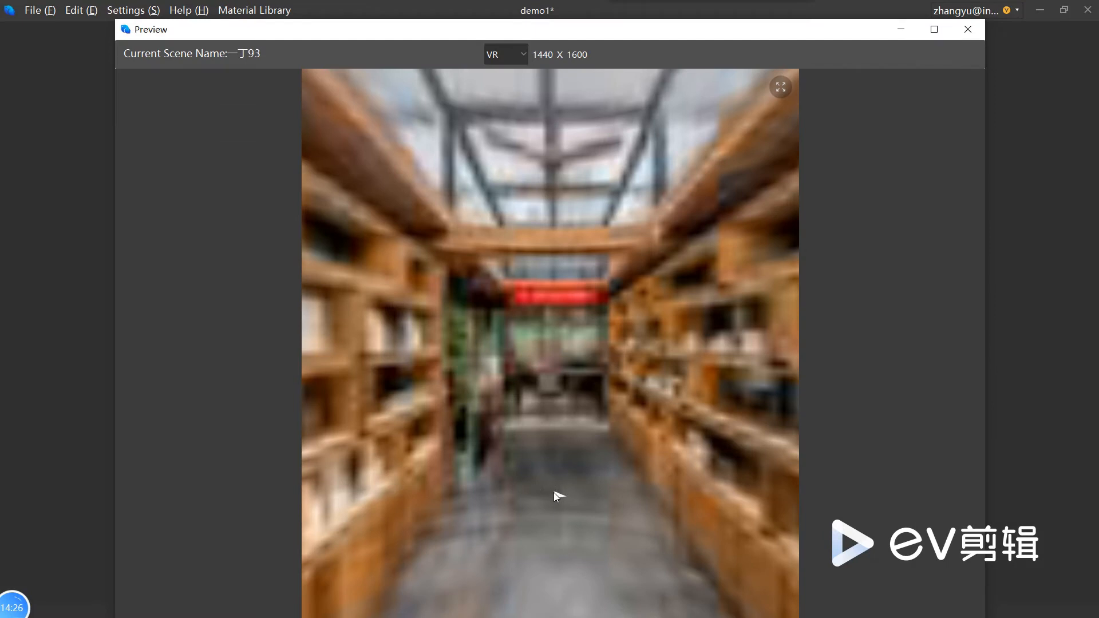
left_click(554, 492)
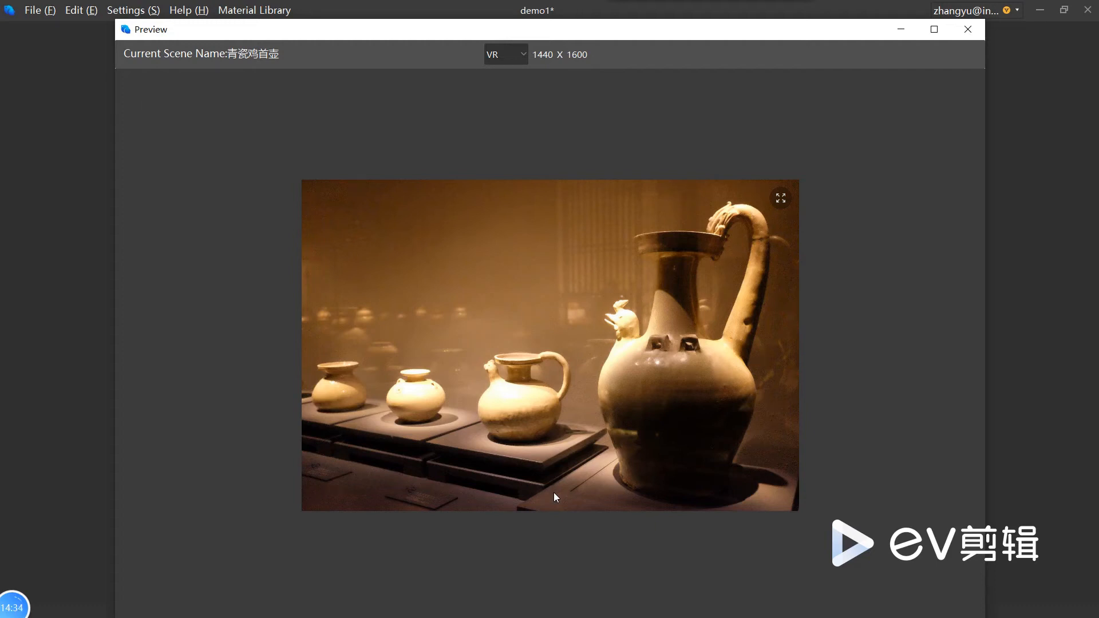
left_click(966, 29)
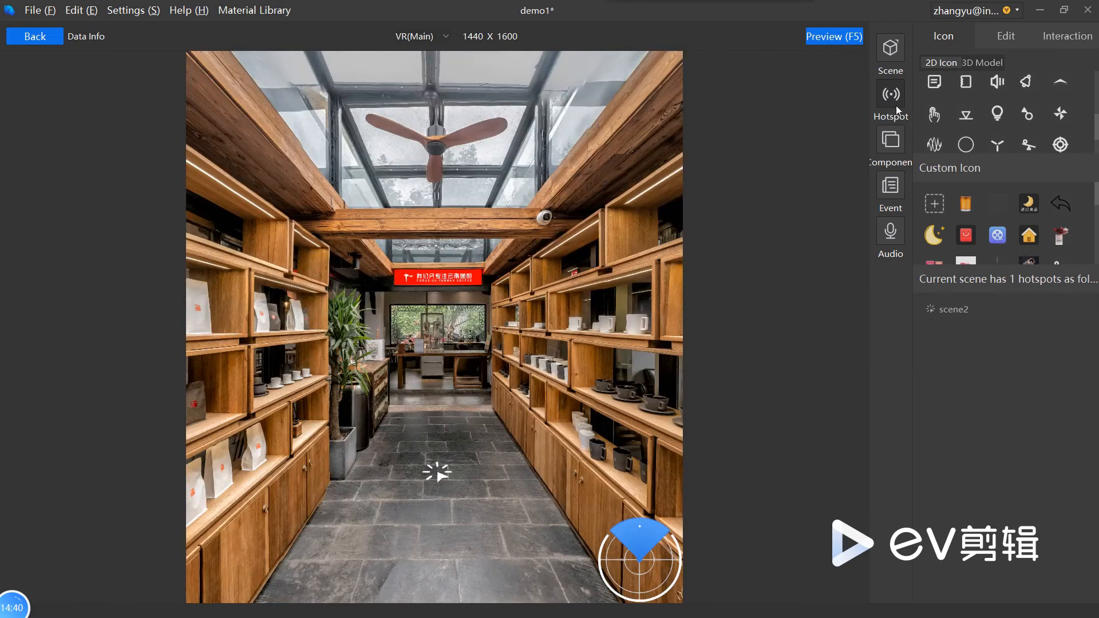
Step: Return to the flow chart and delete the hotspot link from 一丁93 to 青瓷鸡首壶
left_click(50, 38)
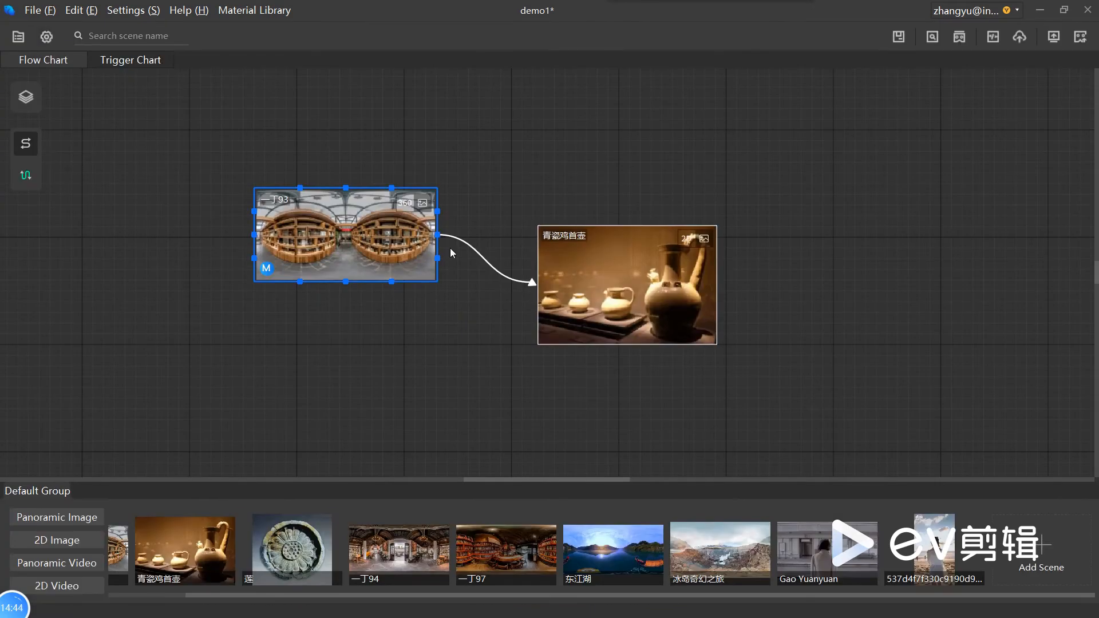
left_click(473, 252)
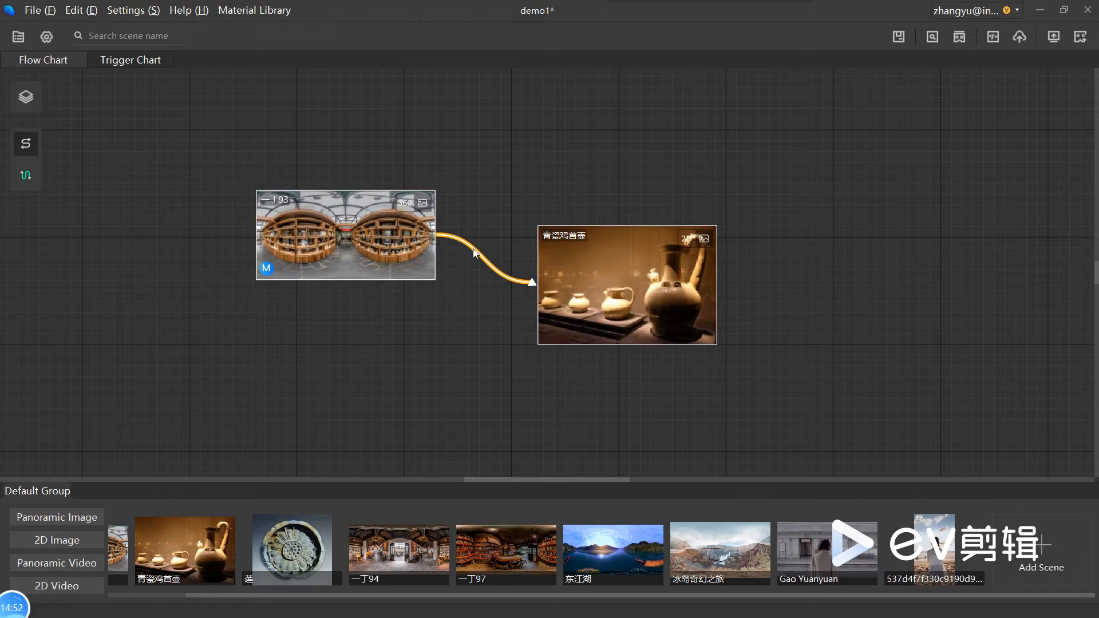
left_click(412, 252)
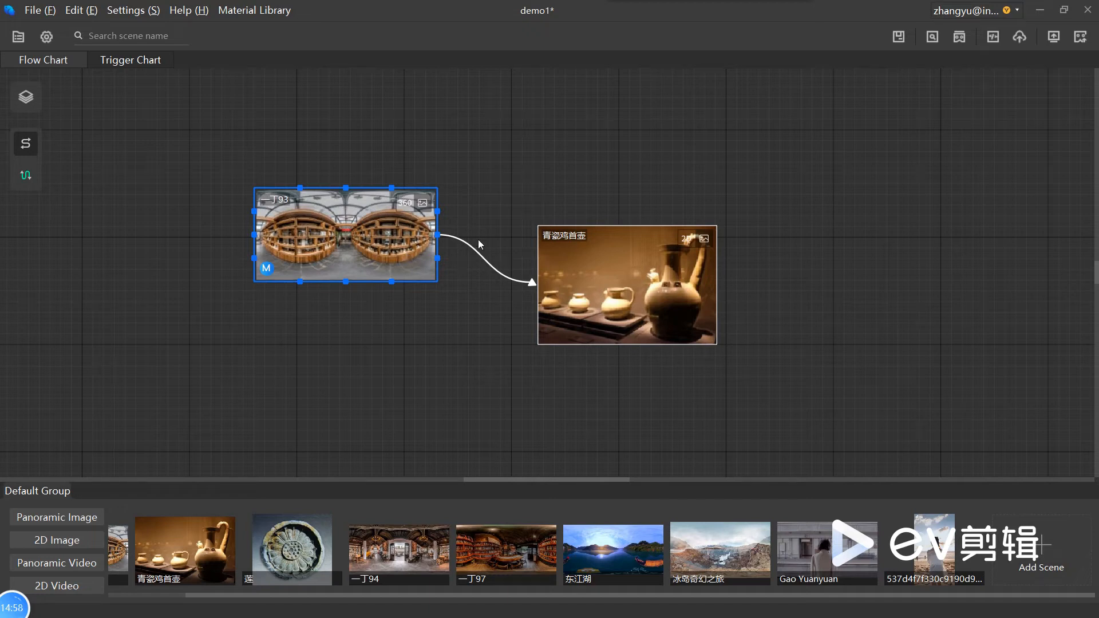
left_click(585, 269)
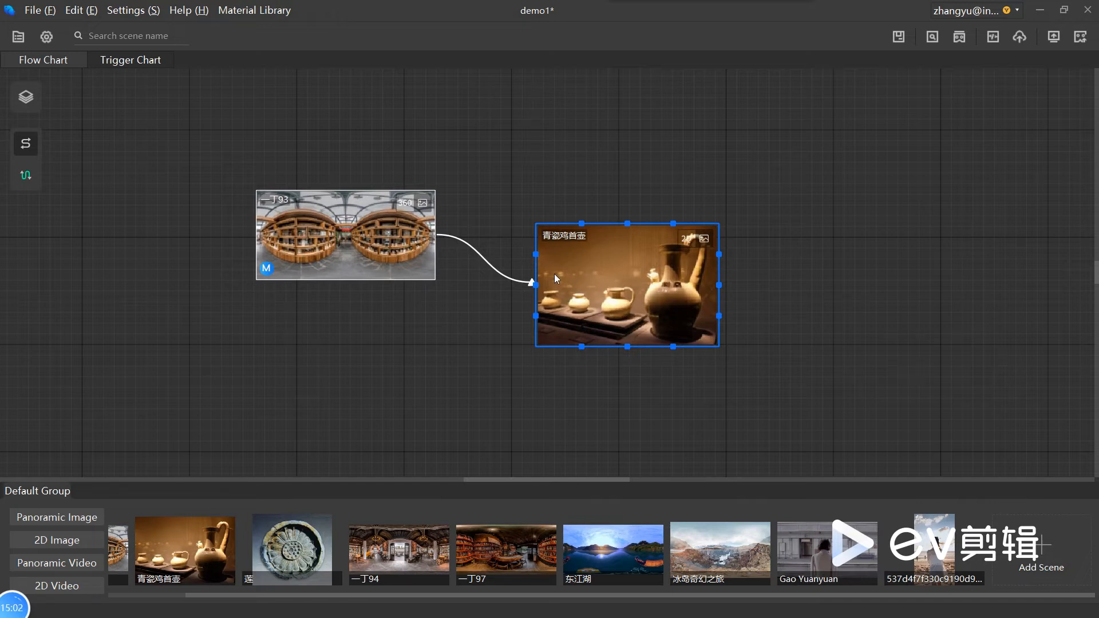
left_click(498, 274)
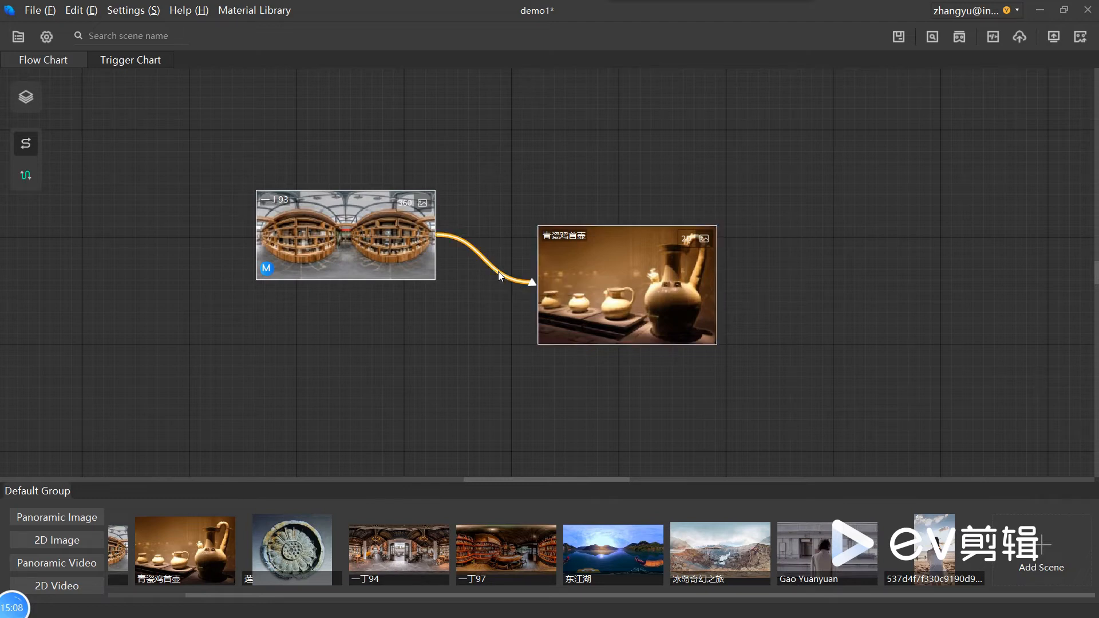
key("Delete")
Step: Add an event link from the 一丁93 scene to the 青瓷鸡首壶 scene on the flow chart
left_click(25, 177)
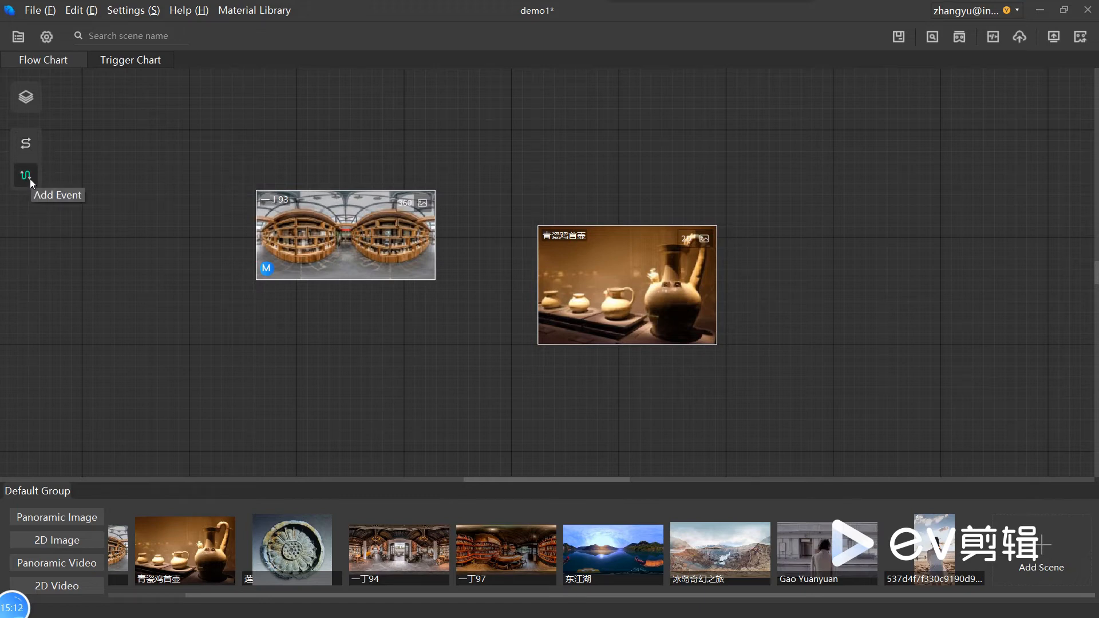
left_click(441, 240)
left_click_drag(441, 240, 538, 289)
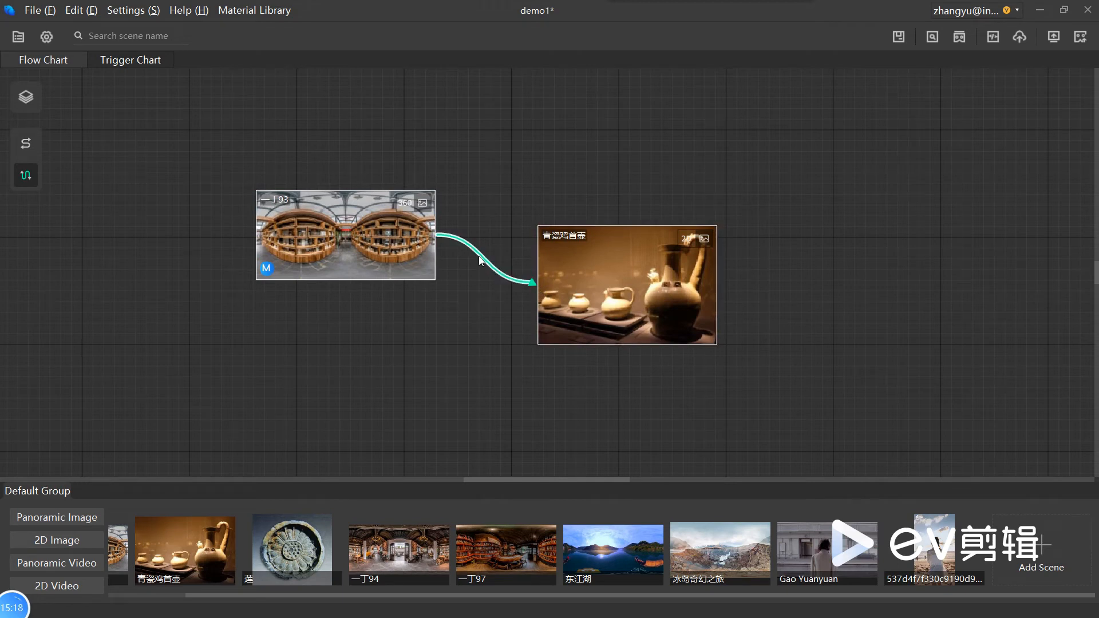
mouse_move(479, 256)
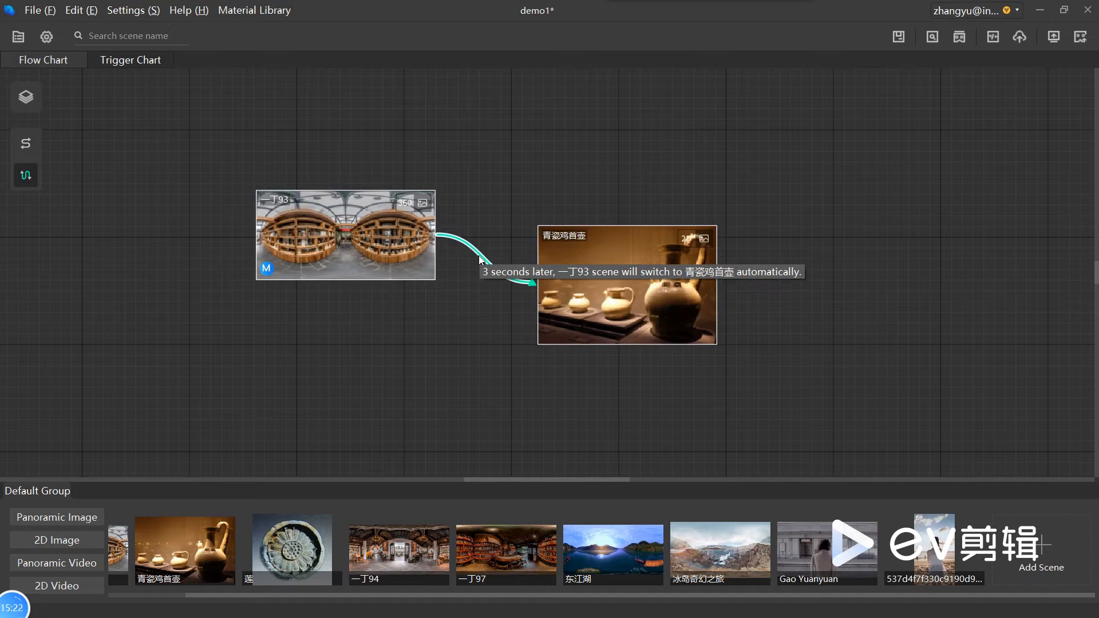
Step: Open the 一丁93 scene from the flow chart for editing
left_click(367, 269)
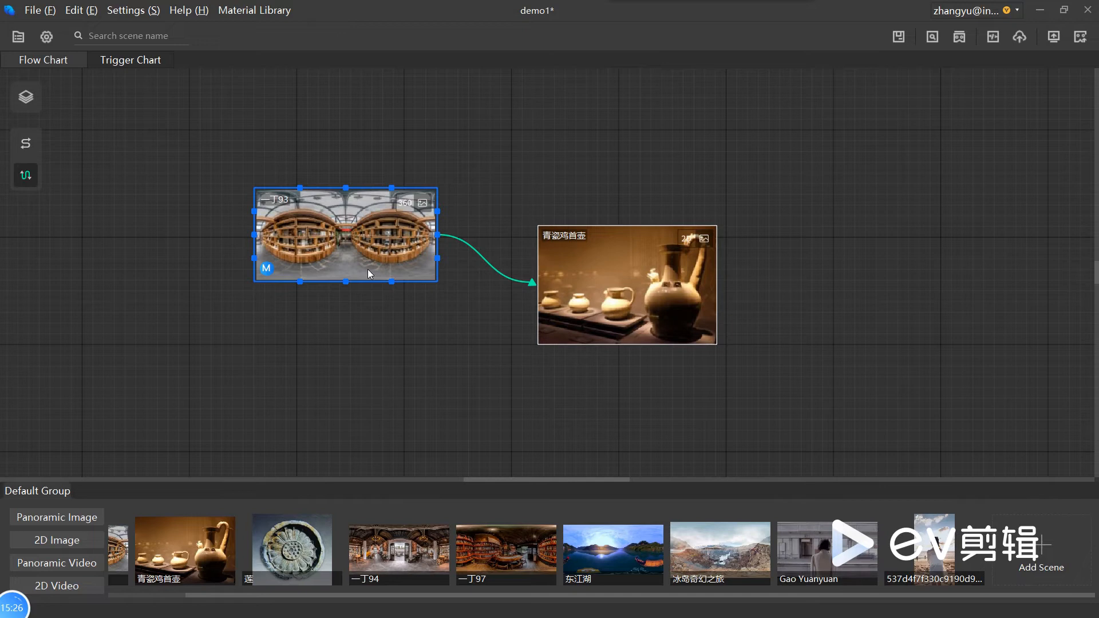
double_click(367, 269)
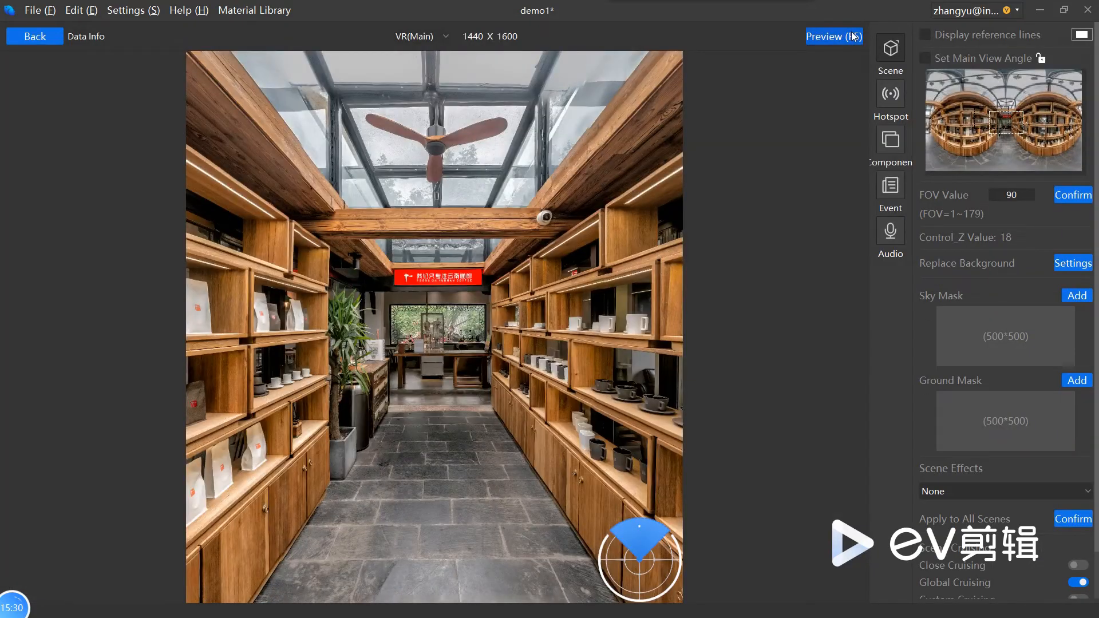
Step: Preview the 一丁93 scene's event link, close the preview, and return to the flow chart
left_click(854, 36)
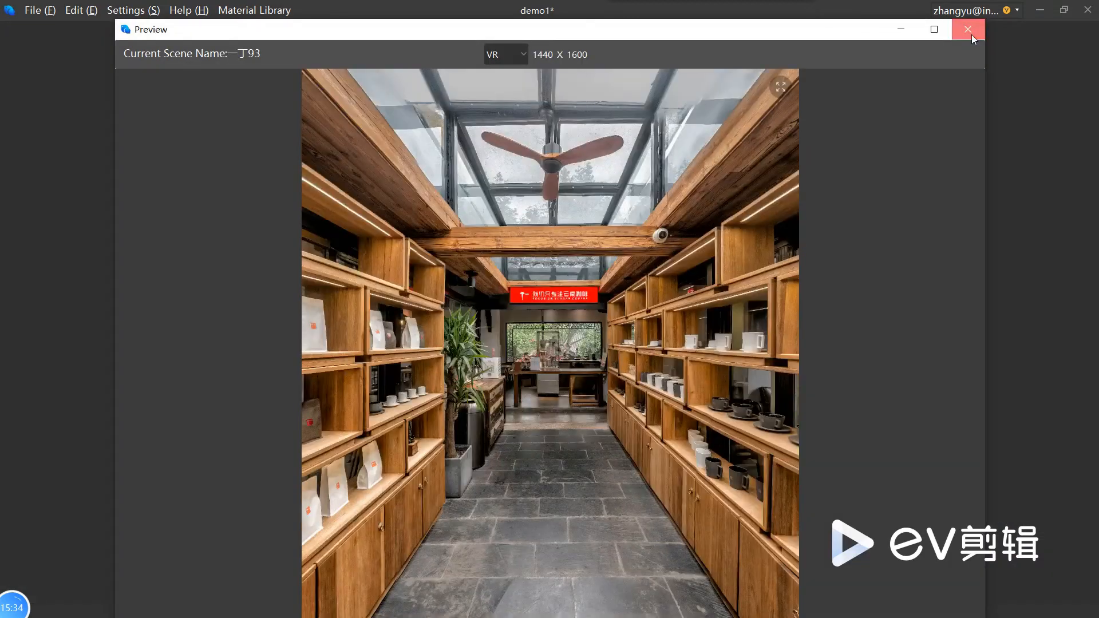
left_click(970, 32)
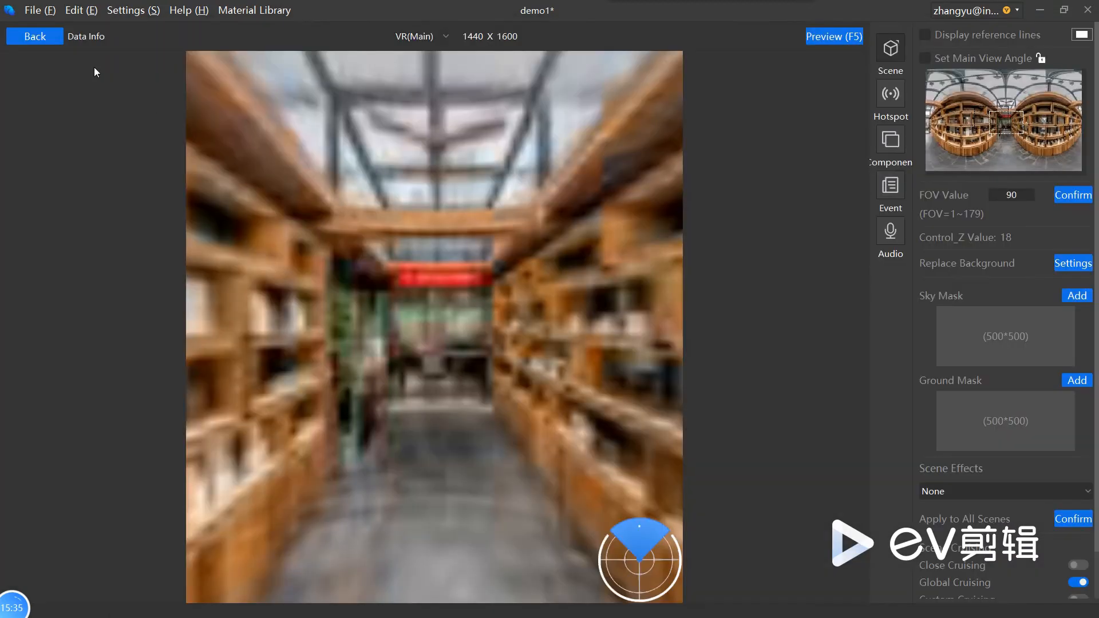
left_click(55, 34)
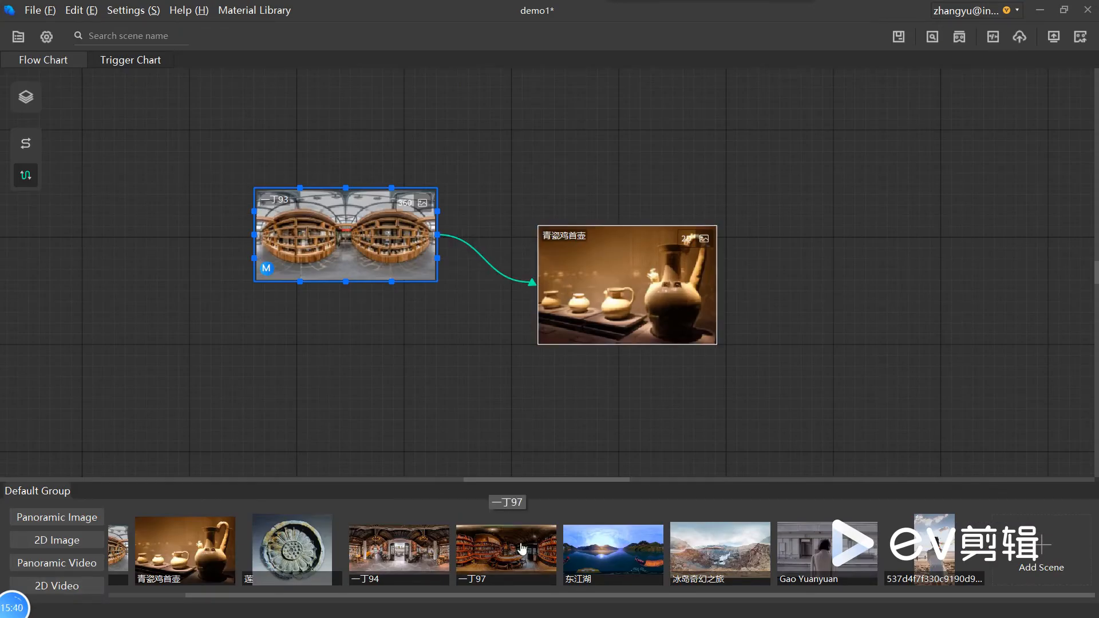
Step: Add the 东江湖 scene to the flow chart and delete the event link from 一丁93 to 青瓷鸡首壶
left_click_drag(621, 567, 851, 328)
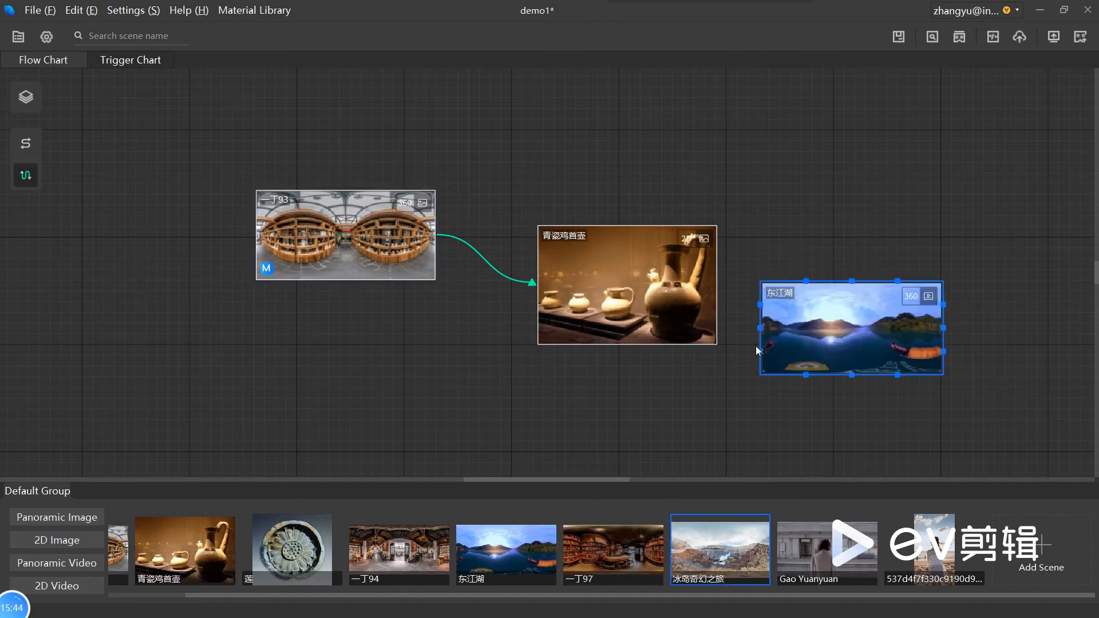
left_click(512, 281)
key("Delete")
Step: Rearrange the flow chart with 青瓷鸡首壶 below 一丁93 and 东江湖 beside them
left_click(655, 297)
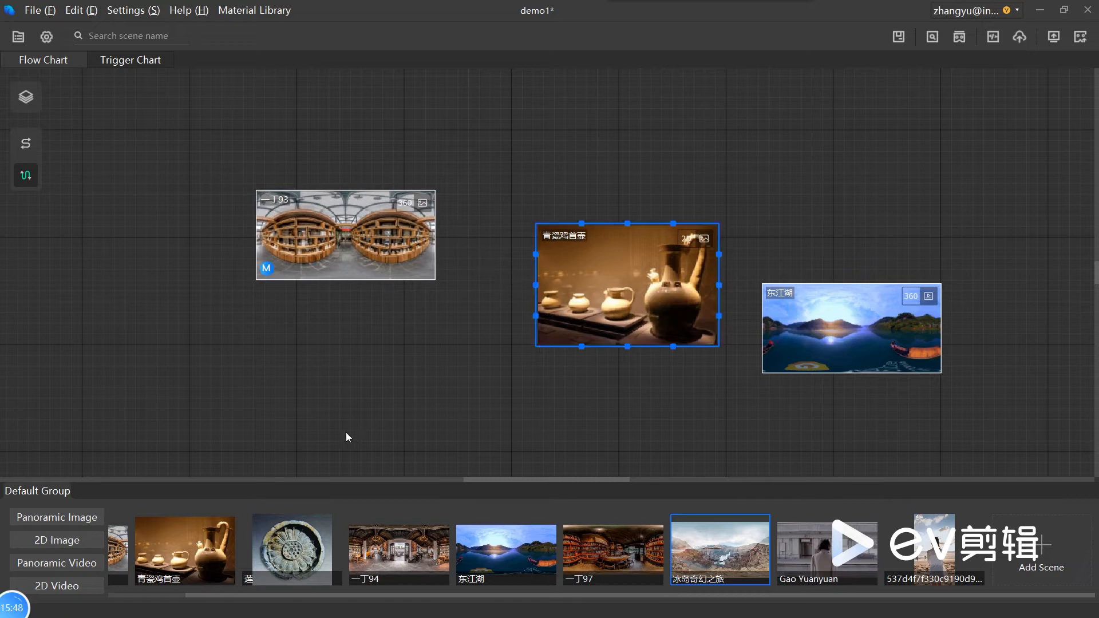
left_click_drag(625, 294, 348, 389)
left_click_drag(798, 324, 542, 288)
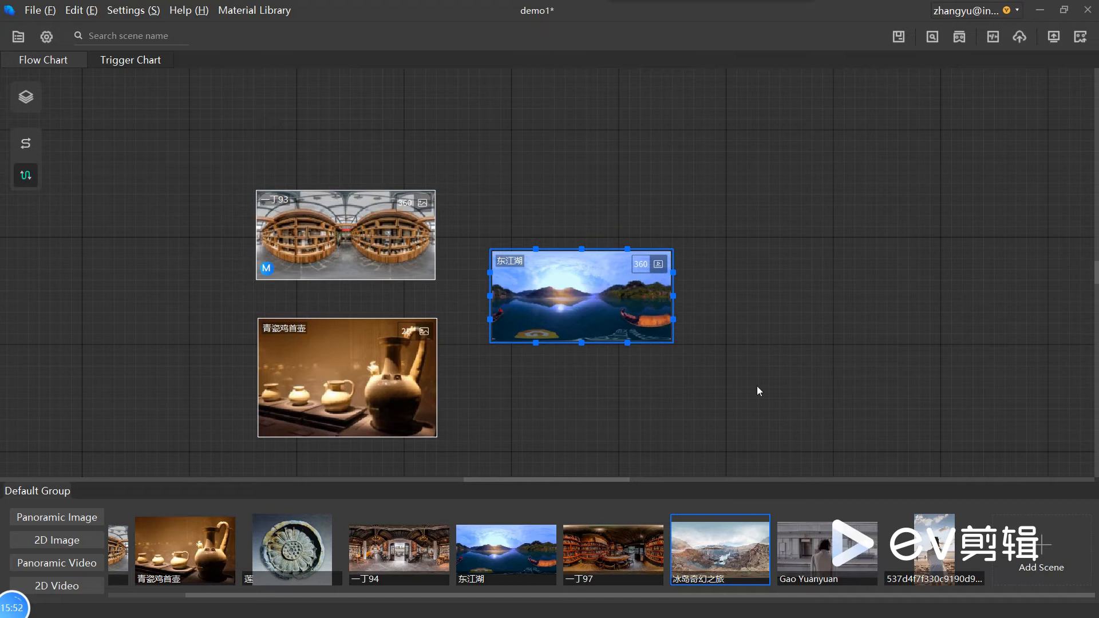
Step: Add the Gao Yuanyuan scene to the flow chart and create an event link to it from 东江湖
left_click_drag(830, 555, 881, 317)
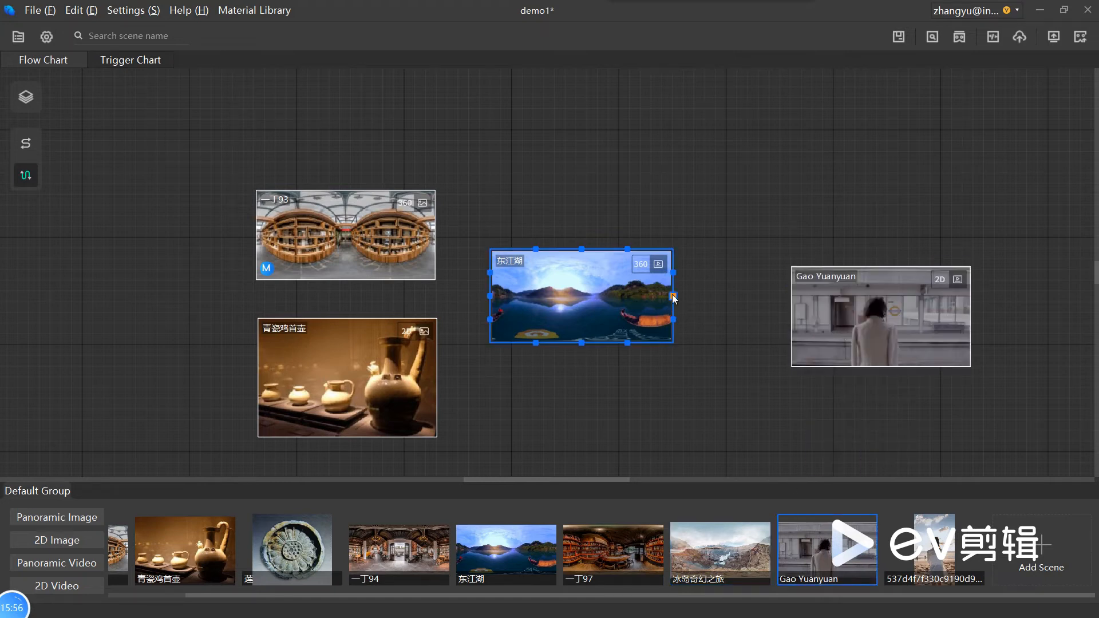
left_click_drag(673, 295, 788, 315)
left_click(647, 318)
left_click(846, 324)
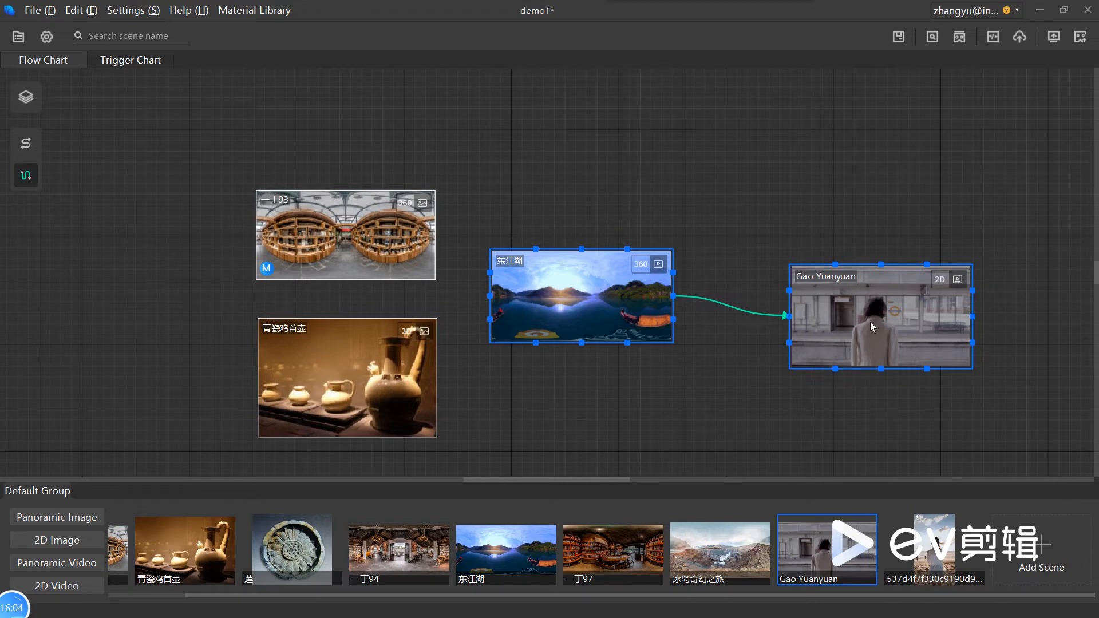
Step: Open the 东江湖 scene for editing and show the settings of its event to Gao Yuanyuan
left_click(642, 314)
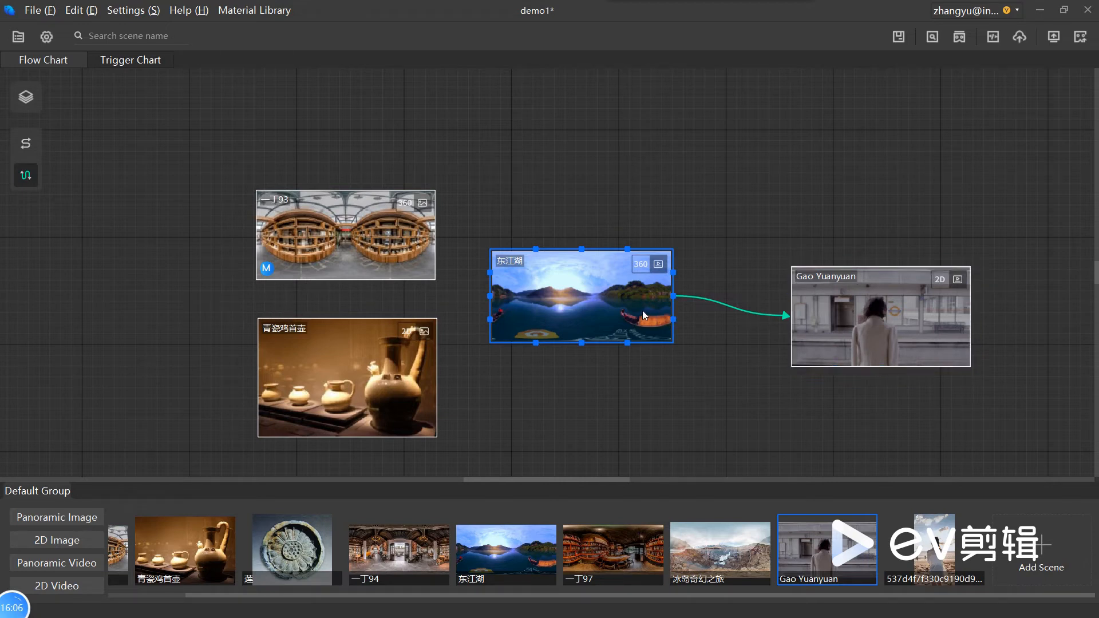
double_click(643, 312)
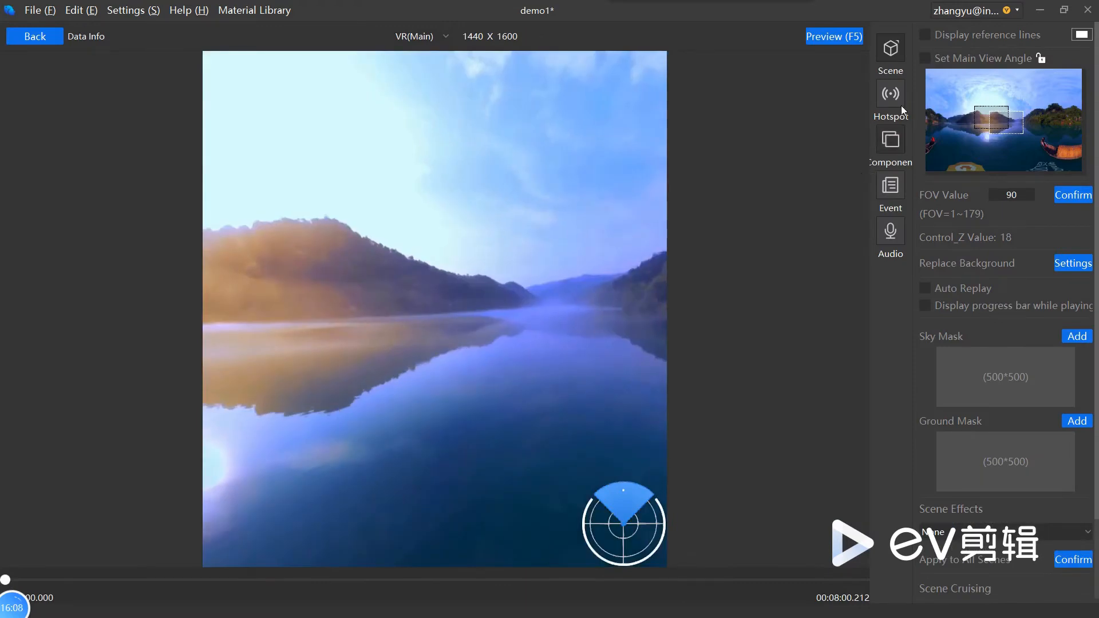
left_click(887, 190)
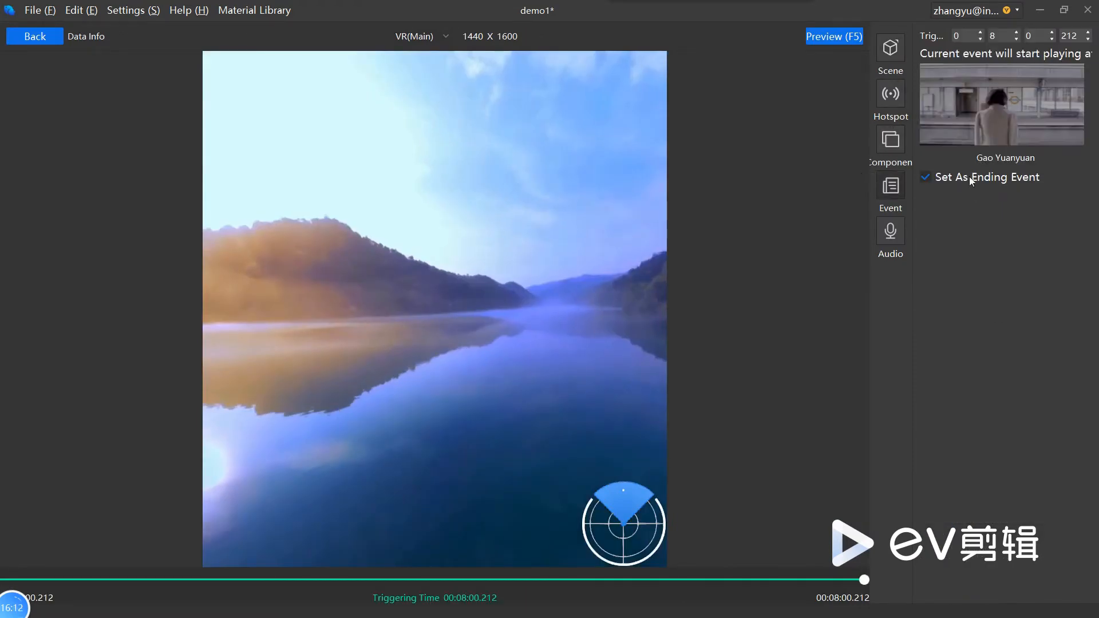
Step: Move the Gao Yuanyuan event's triggering time to 00:01:21.155, preview the 东江湖 scene, and close the preview
left_click_drag(835, 583, 438, 591)
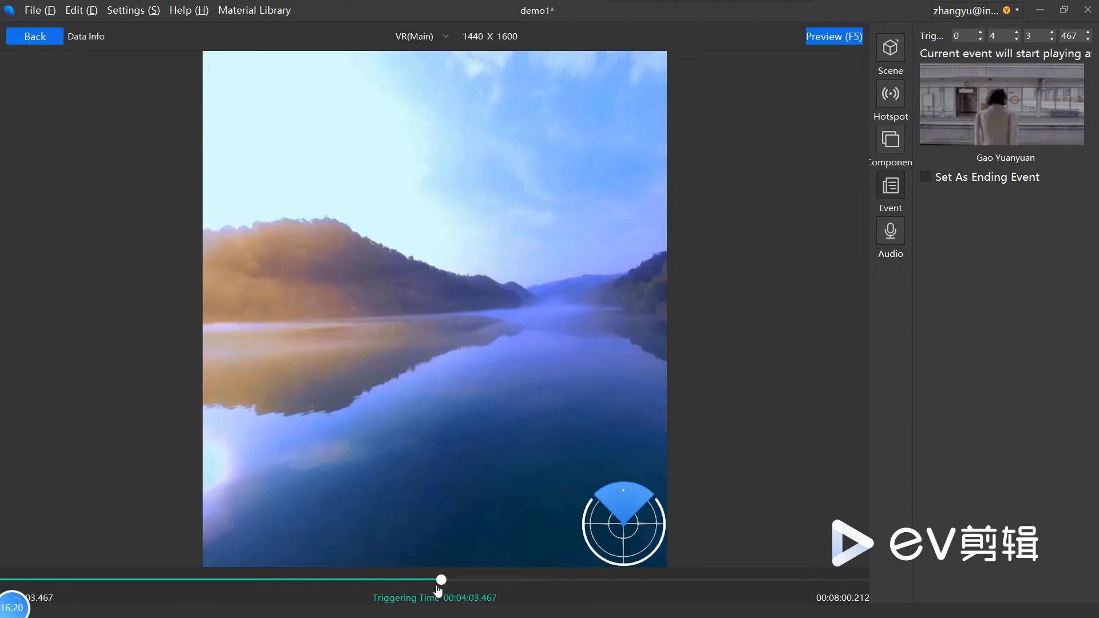
left_click_drag(438, 590, 147, 593)
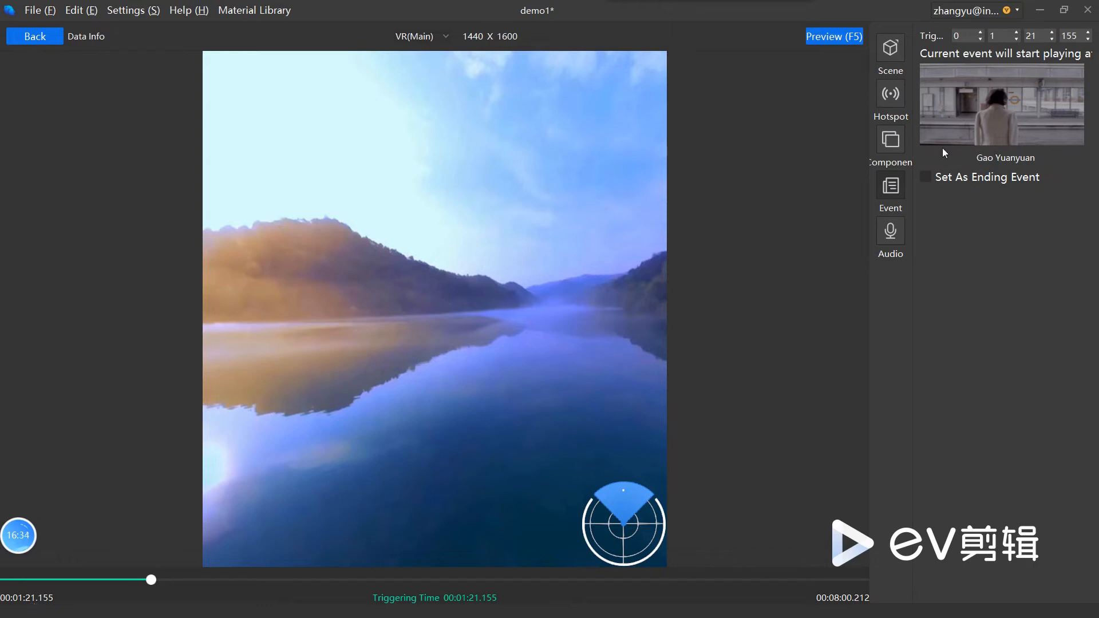
left_click(846, 42)
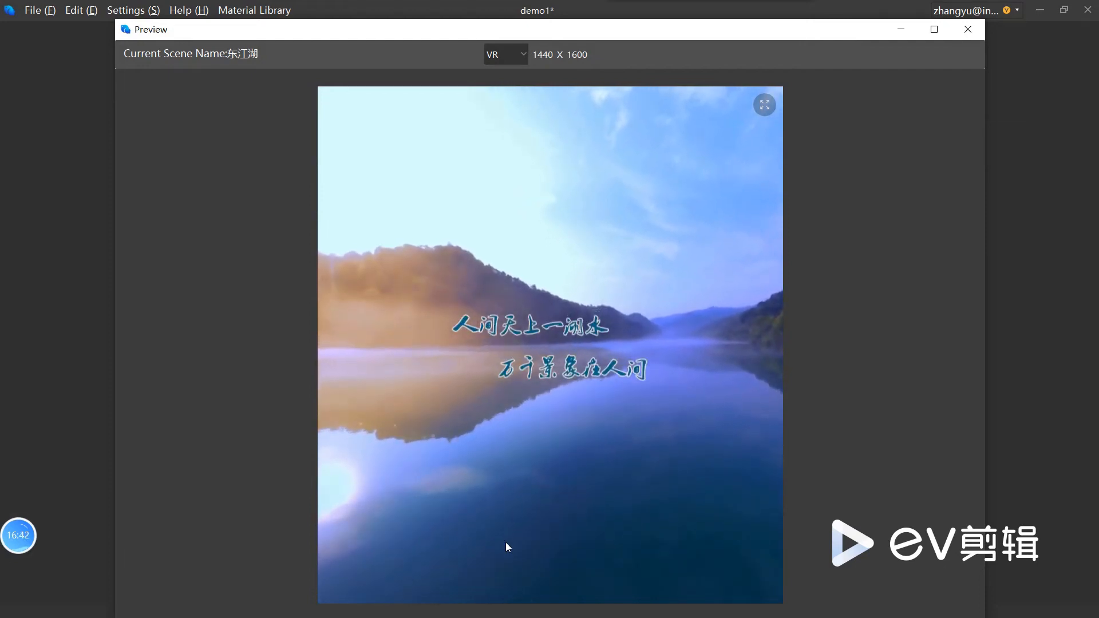
left_click(967, 29)
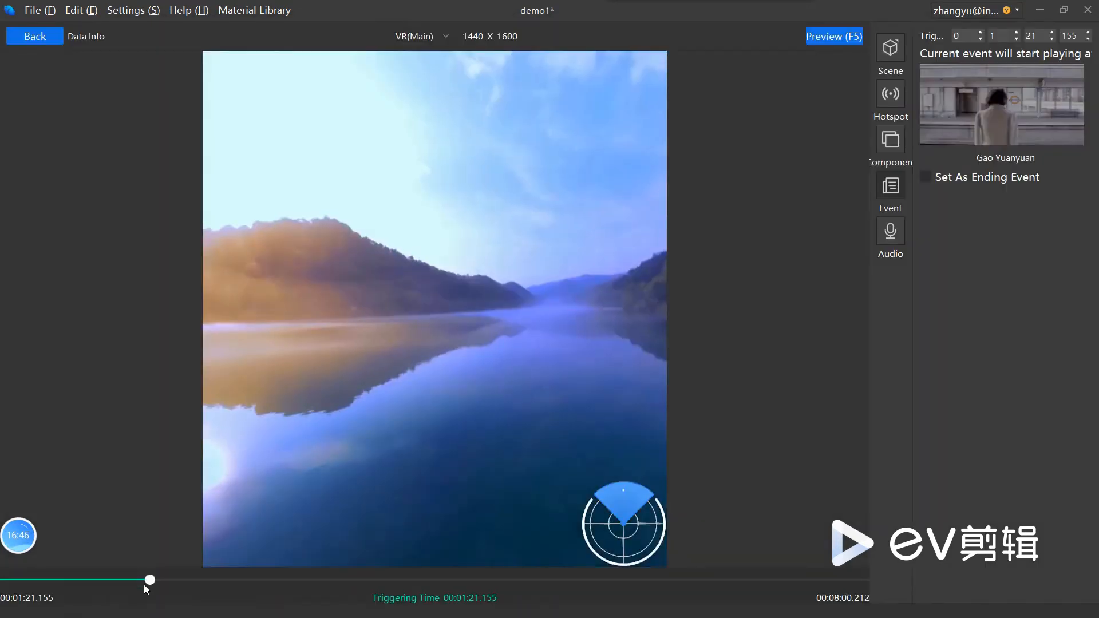
Step: Move the event's triggering time to 00:00:17.287 and preview the automatic switch to Gao Yuanyuan
left_click_drag(143, 584, 36, 583)
left_click(826, 37)
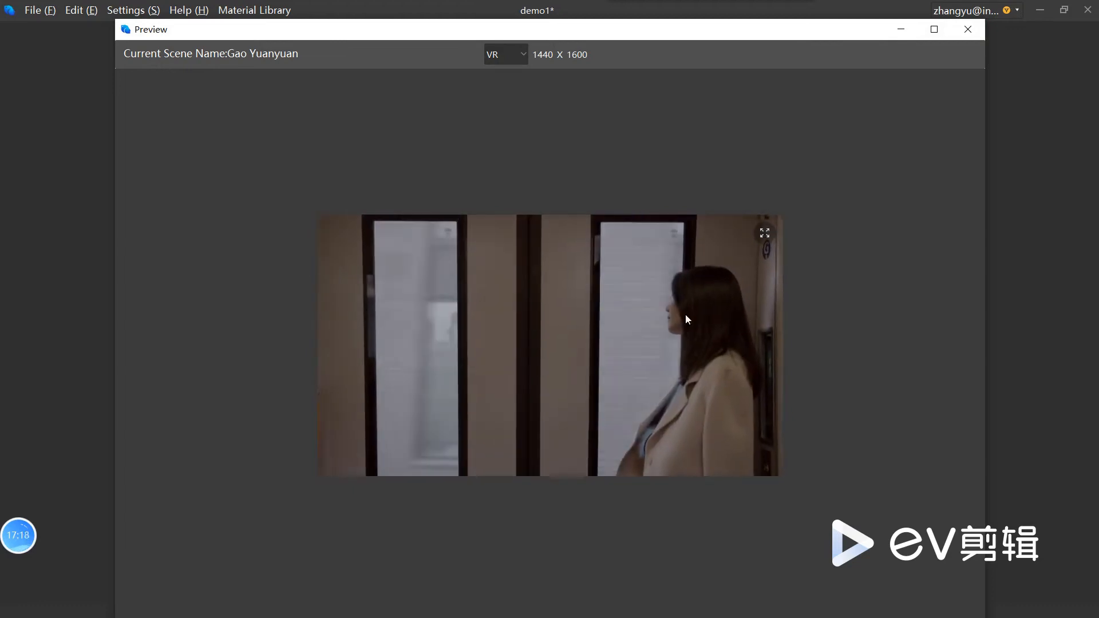
left_click(973, 33)
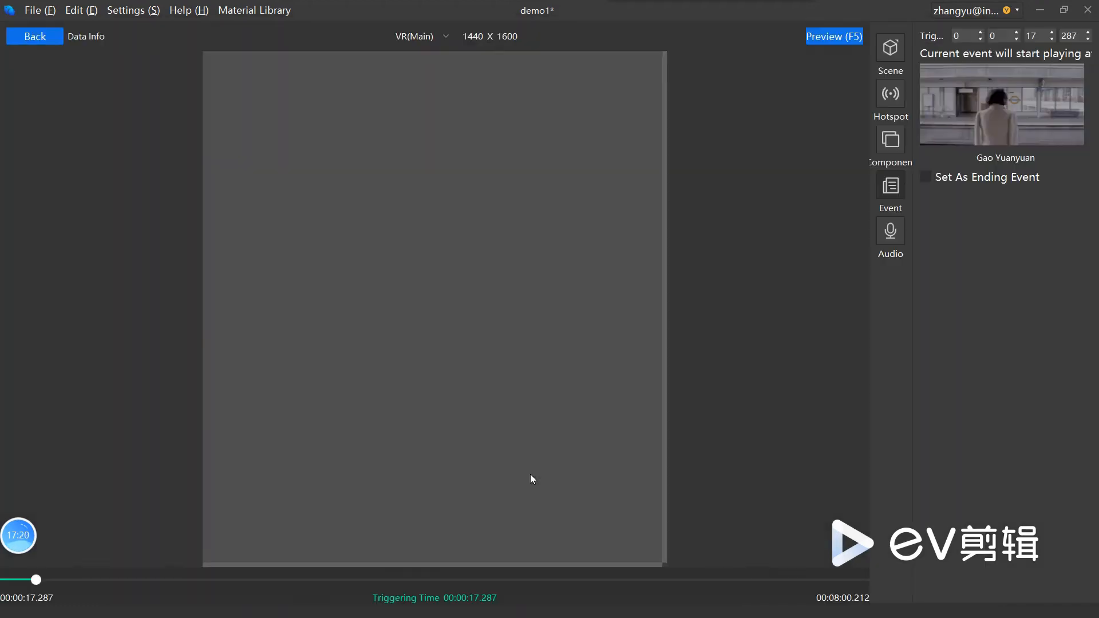
Step: Set the event's triggering time to the video's end at 00:08:00.212 and return to the flow chart
left_click_drag(37, 582, 867, 588)
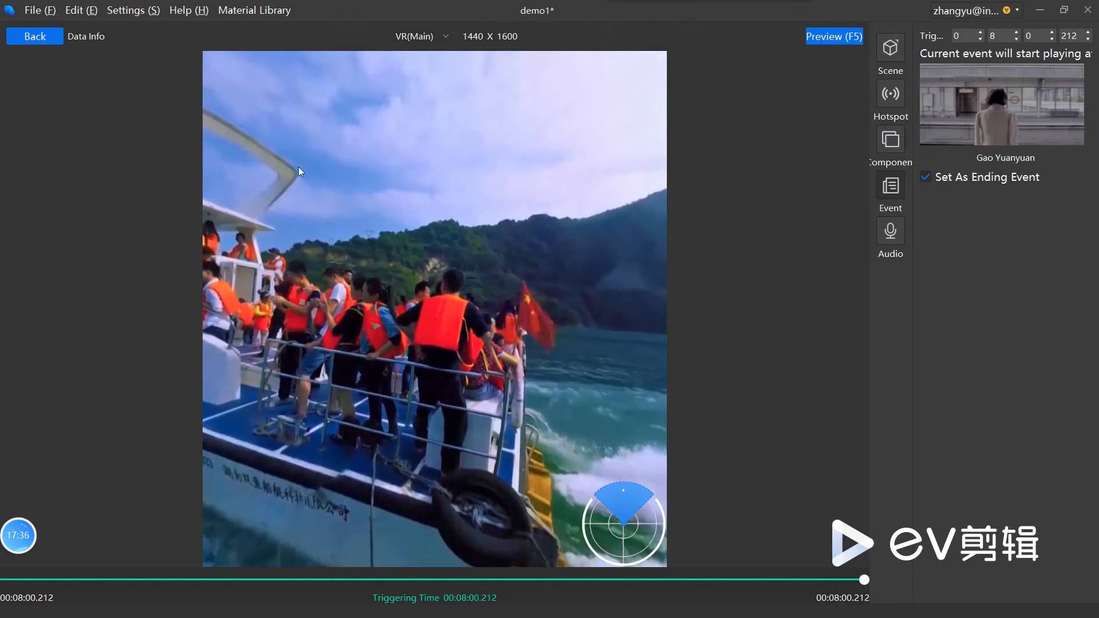
left_click(34, 39)
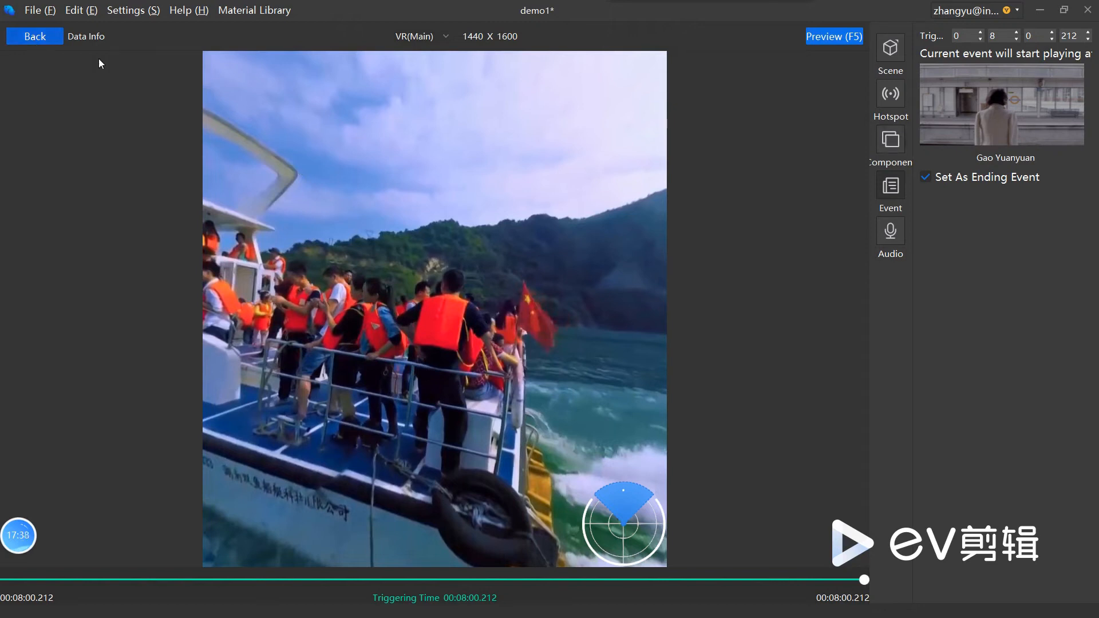
Step: Move the Gao Yuanyuan scene slightly closer to 东江湖 on the flow chart and open 一丁93 for editing
left_click_drag(881, 316, 845, 304)
left_click(376, 252)
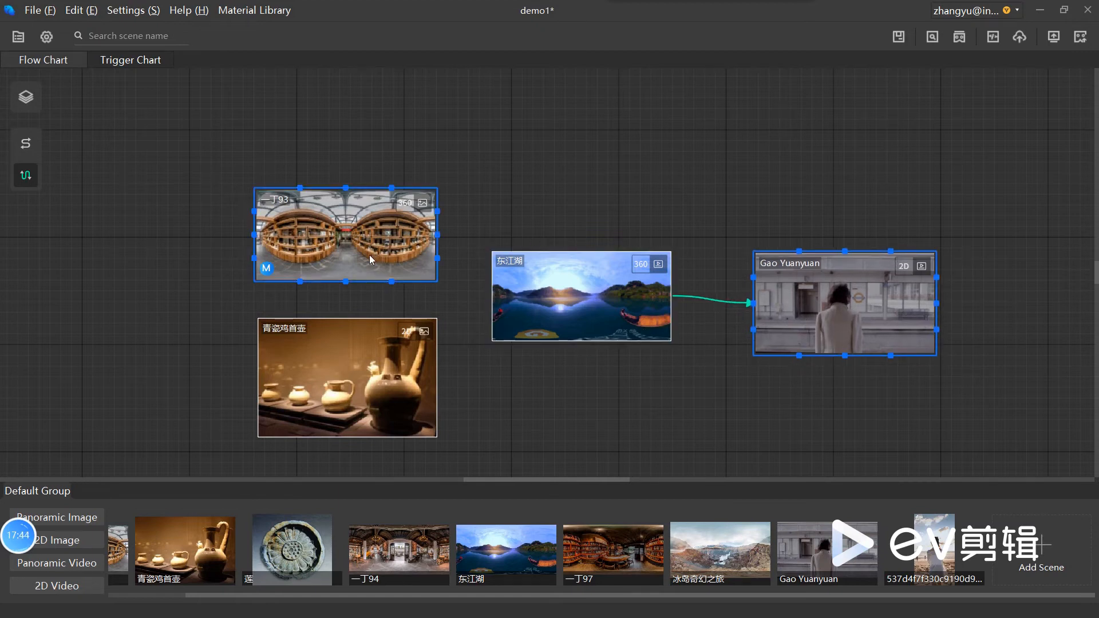
left_click(369, 256)
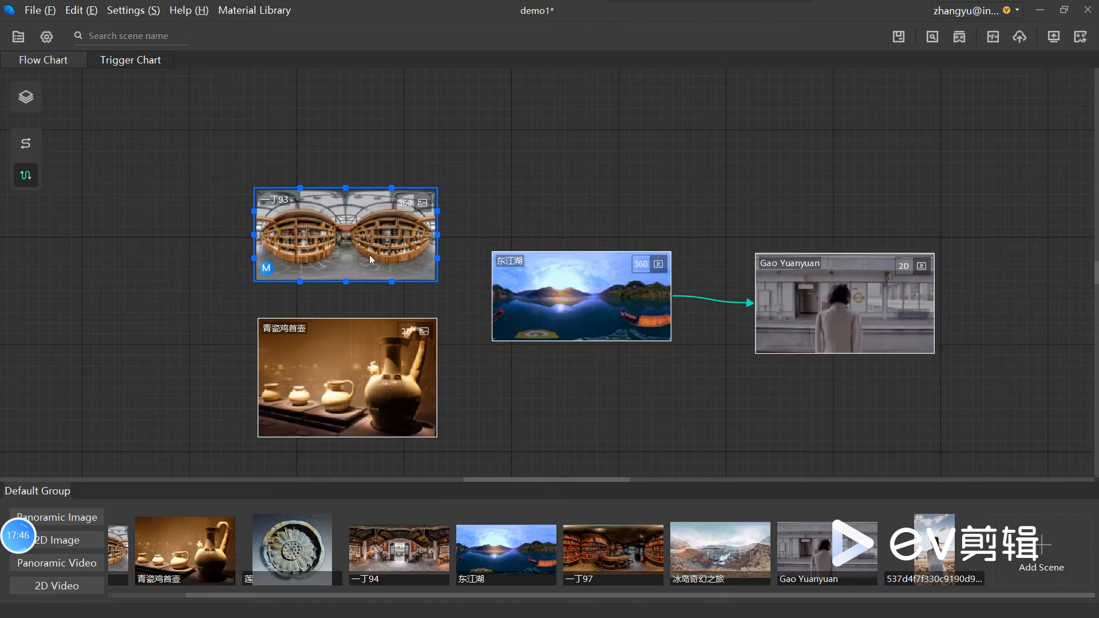
double_click(369, 255)
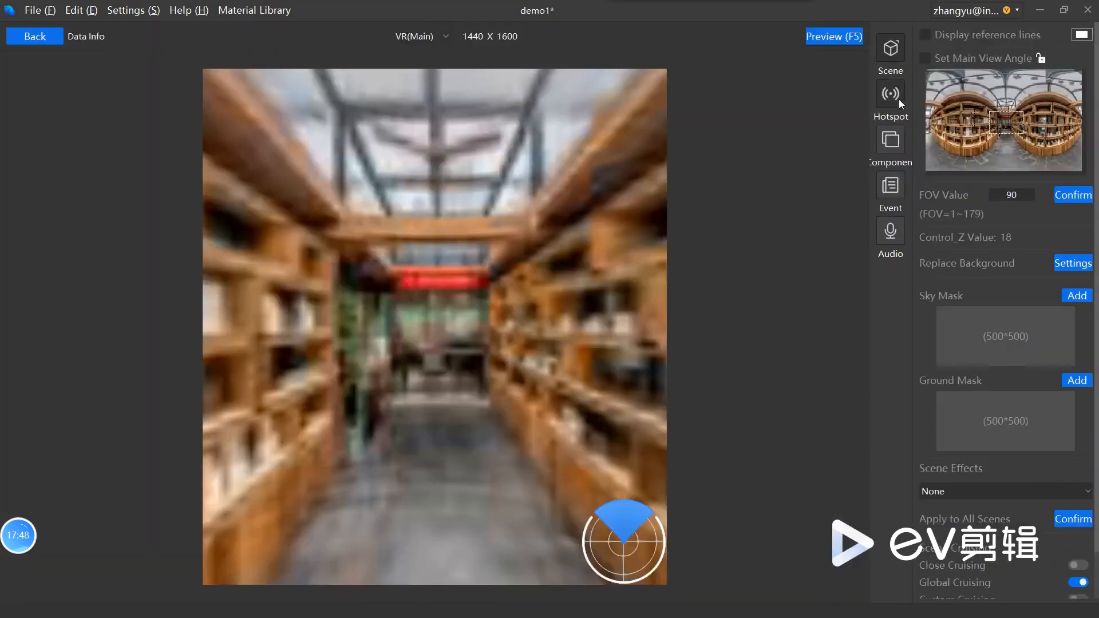
Step: Add a Text Label component over the wooden beam left of the ceiling fan in the 一丁93 scene
left_click(890, 141)
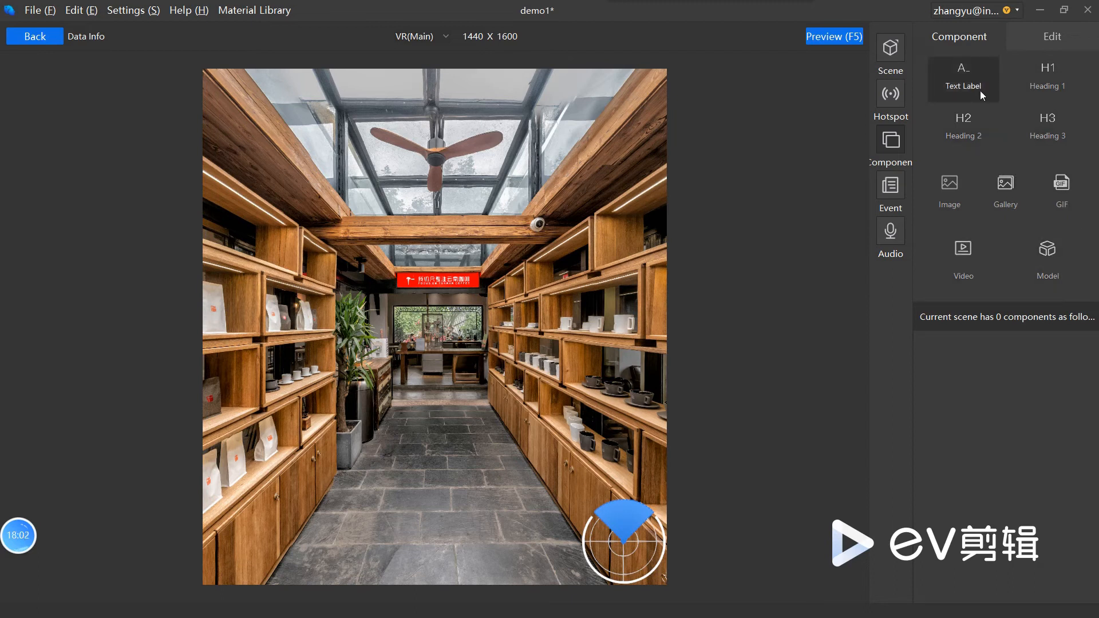
left_click_drag(963, 73, 532, 178)
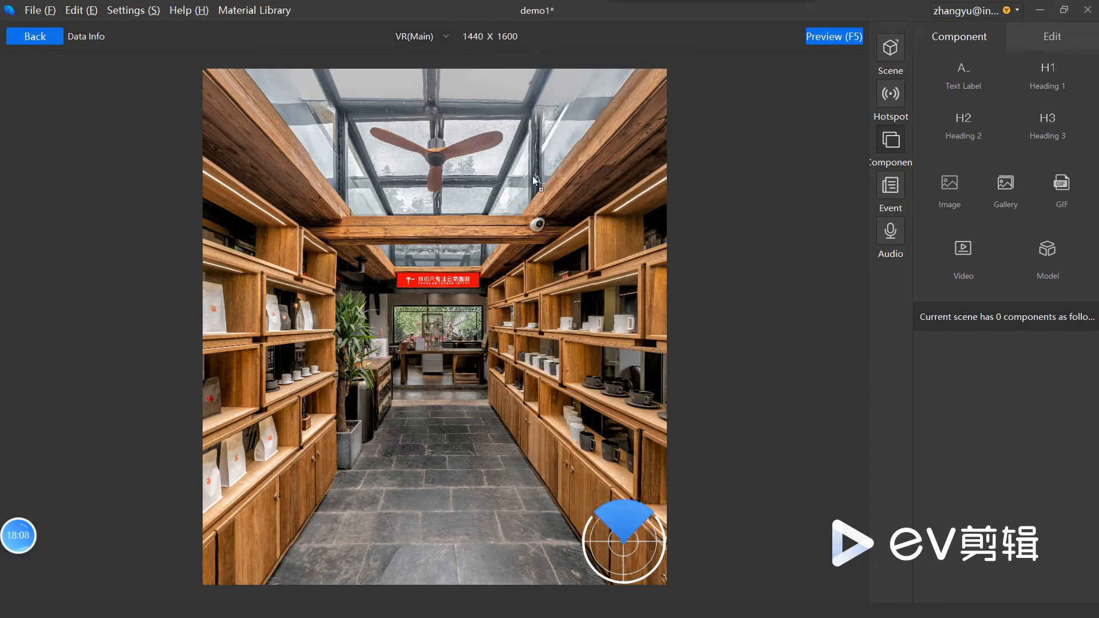
mouse_move(305, 184)
left_mouse_down()
mouse_move(313, 174)
mouse_move(296, 172)
left_mouse_up()
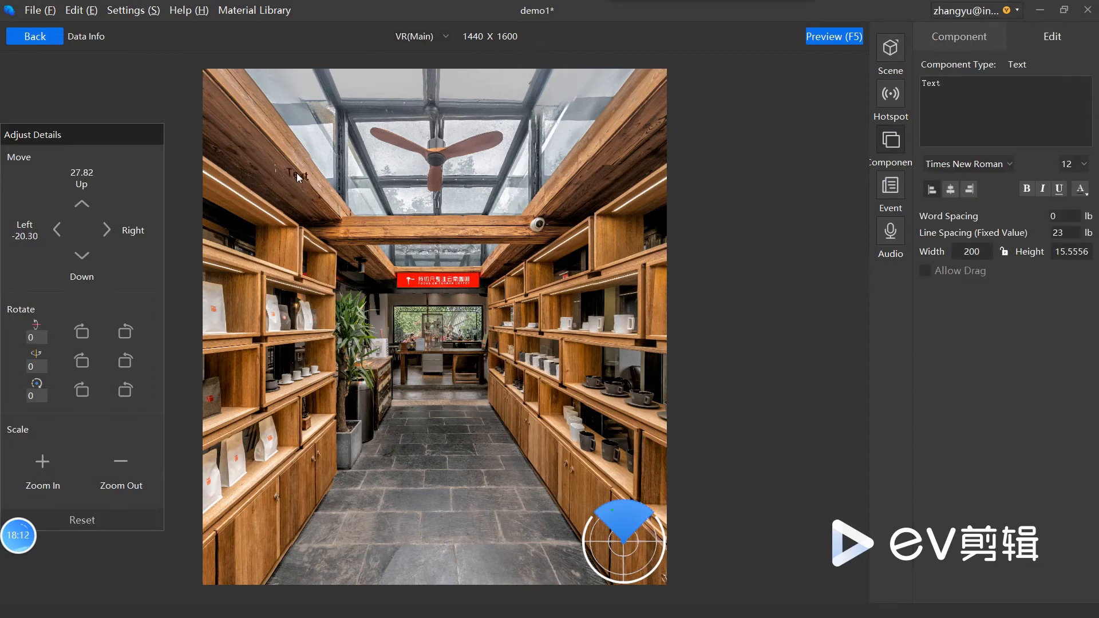
Step: Set the text label's colour to white and its font size to 41
left_click(1080, 189)
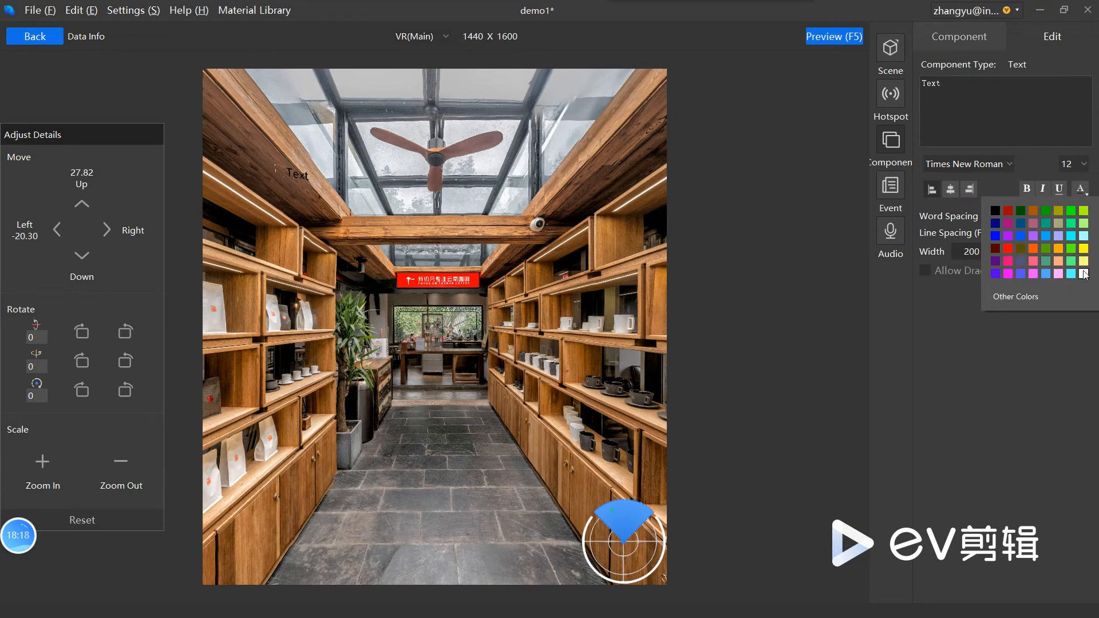
left_click(1083, 274)
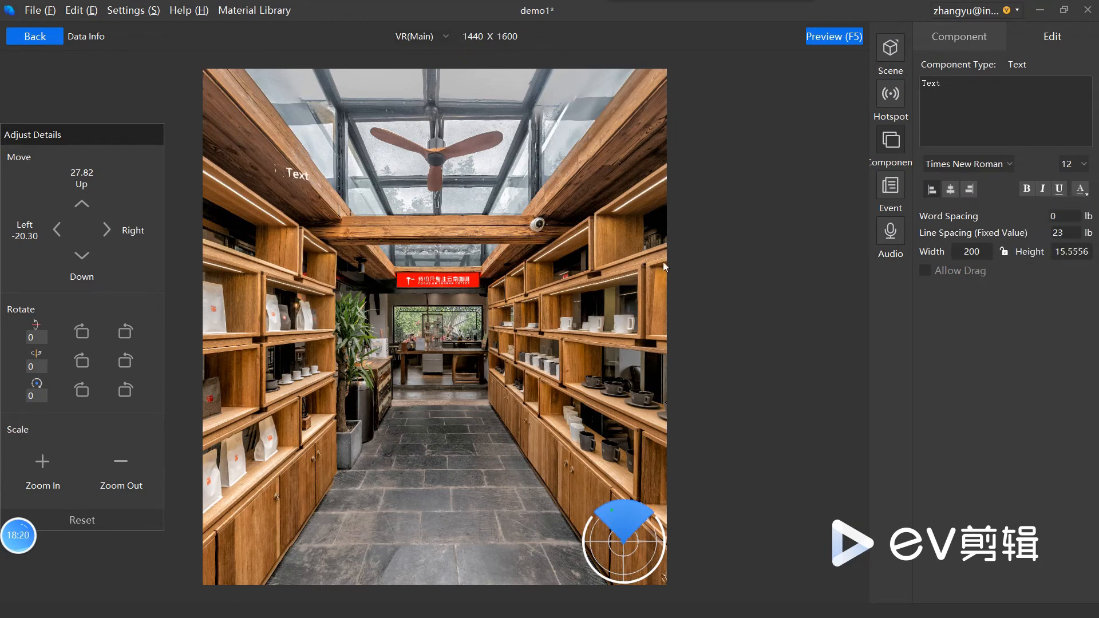
left_click(1074, 165)
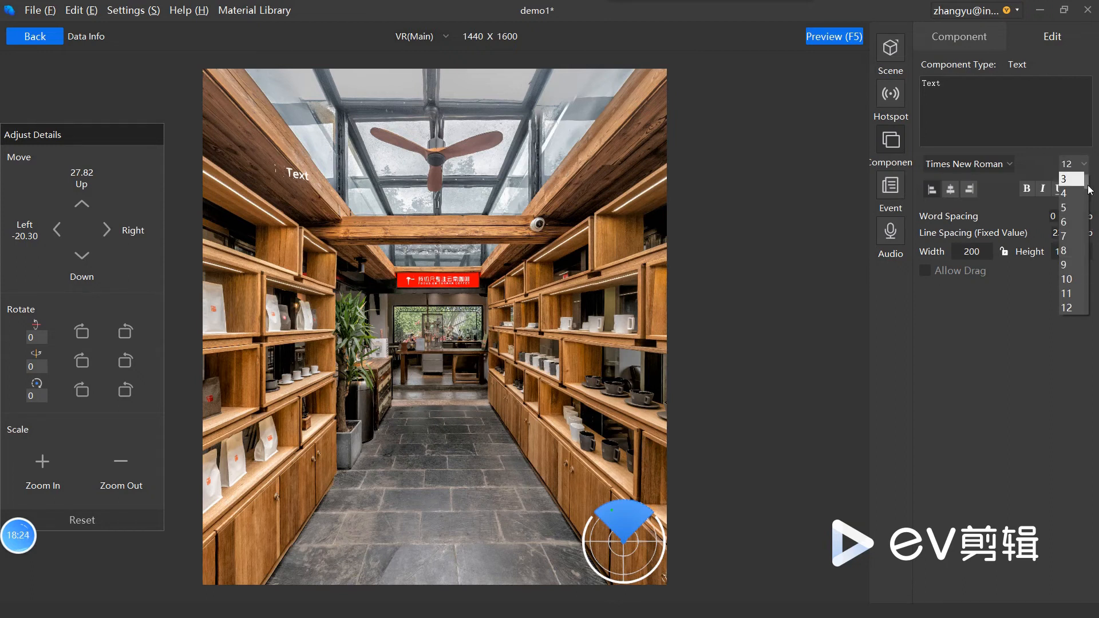
left_click_drag(1086, 185, 1086, 238)
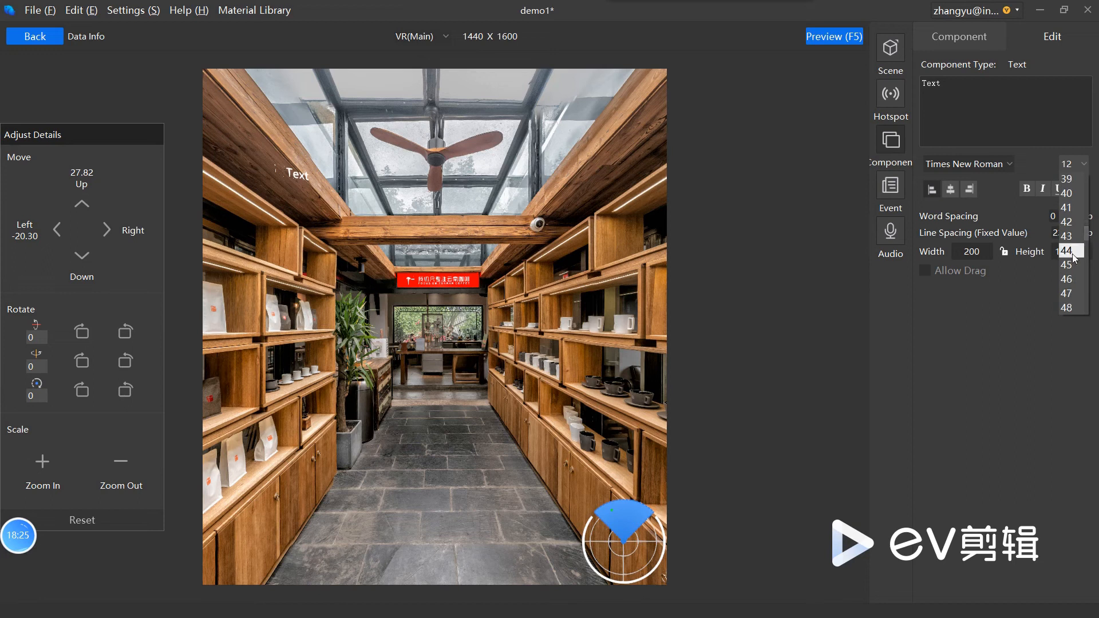
left_click(1074, 208)
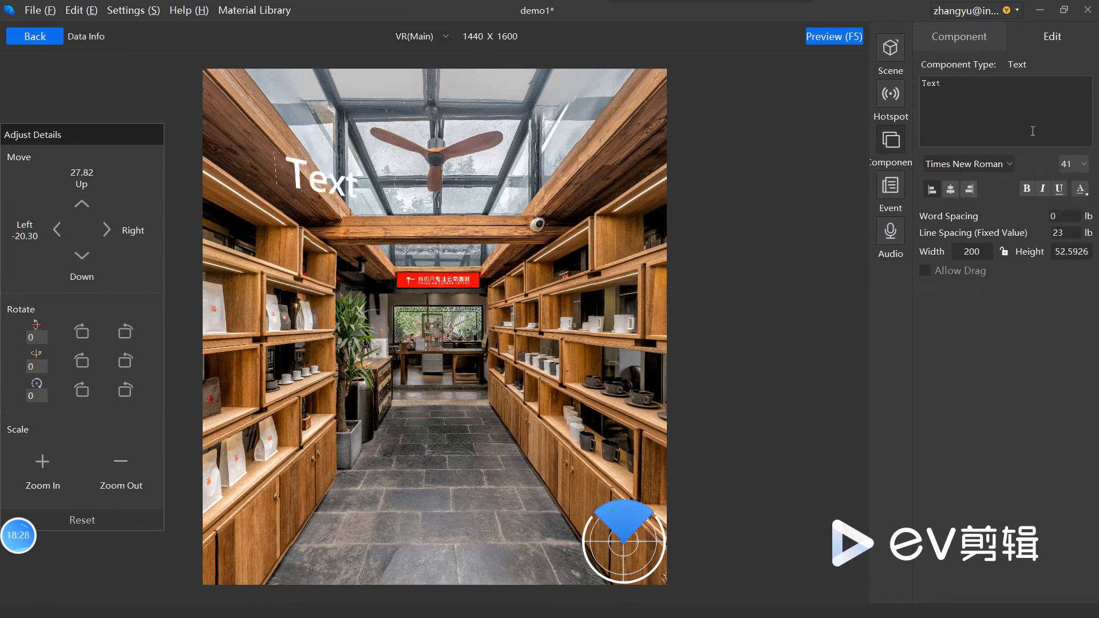
Step: Change the text label's font to Verdana, centre-align it, and enable Allow Drag
left_click(980, 165)
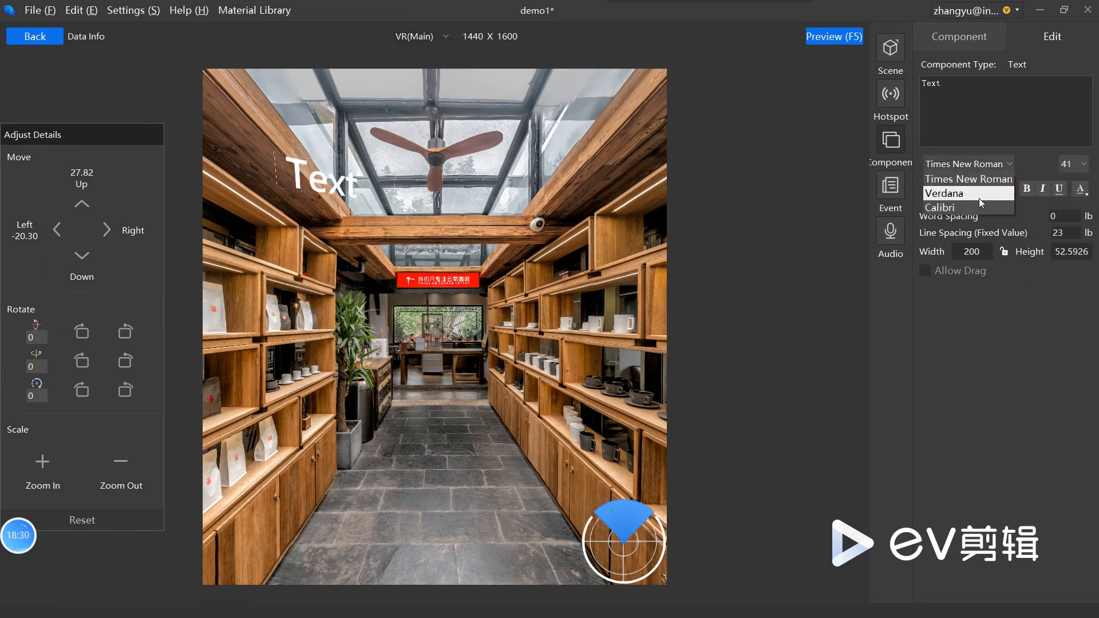
left_click(978, 198)
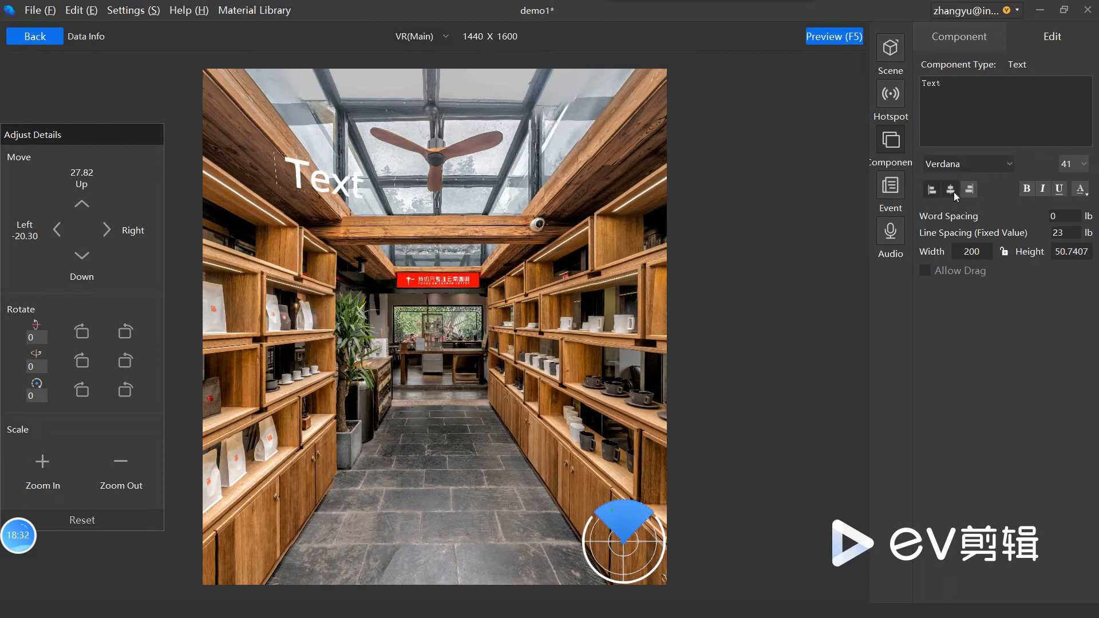
left_click(953, 191)
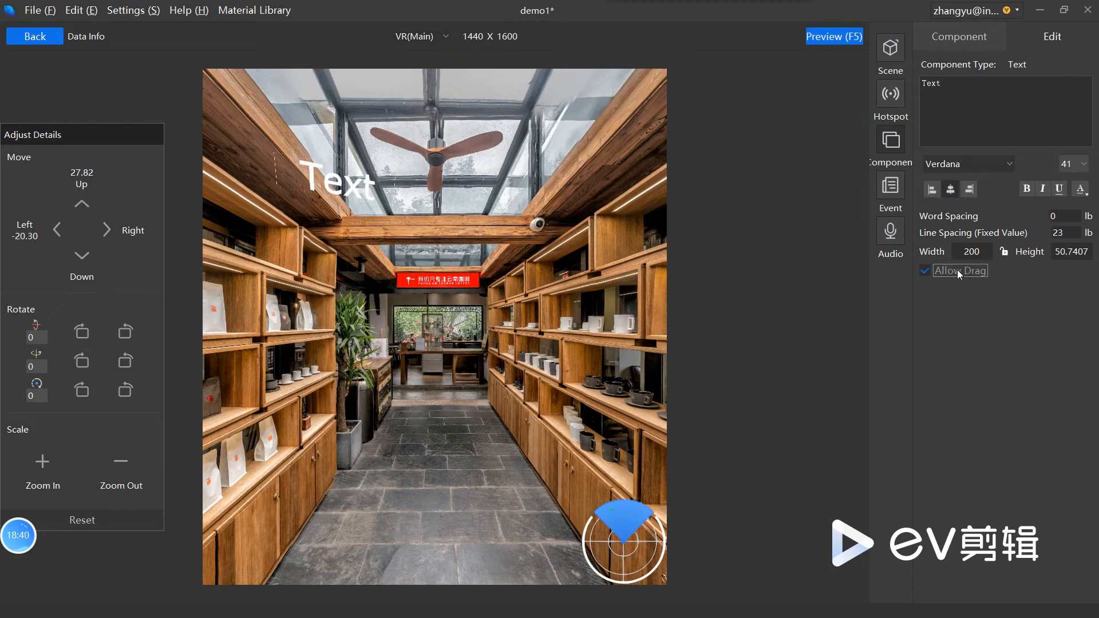
Step: Preview the 一丁93 scene, test moving the text label around, and close the preview
left_click(834, 36)
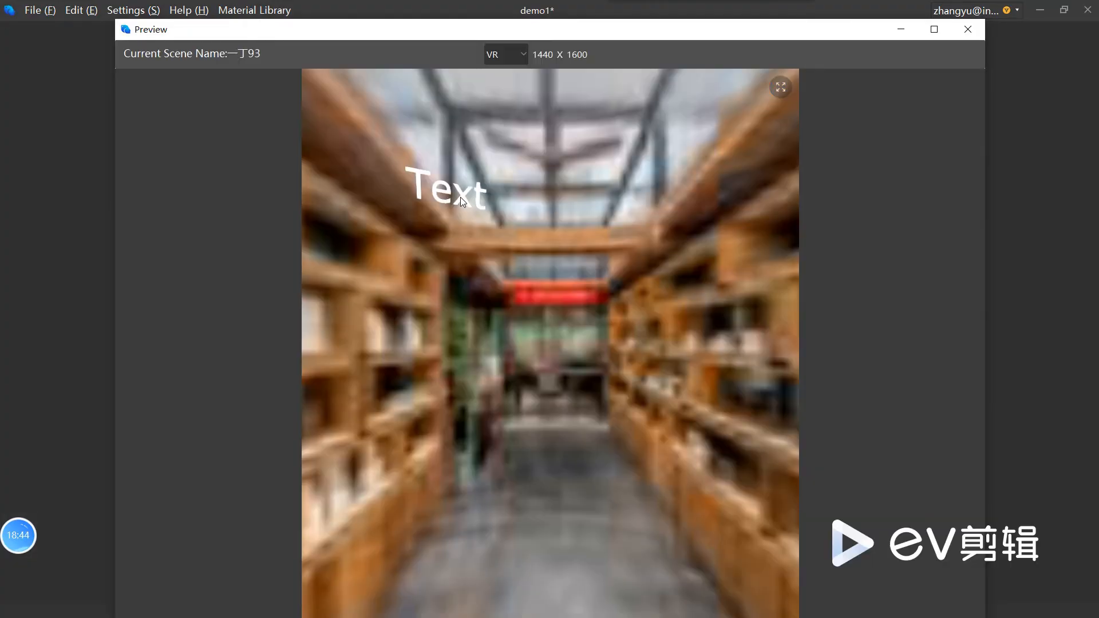
left_click_drag(460, 196, 562, 195)
left_click(967, 30)
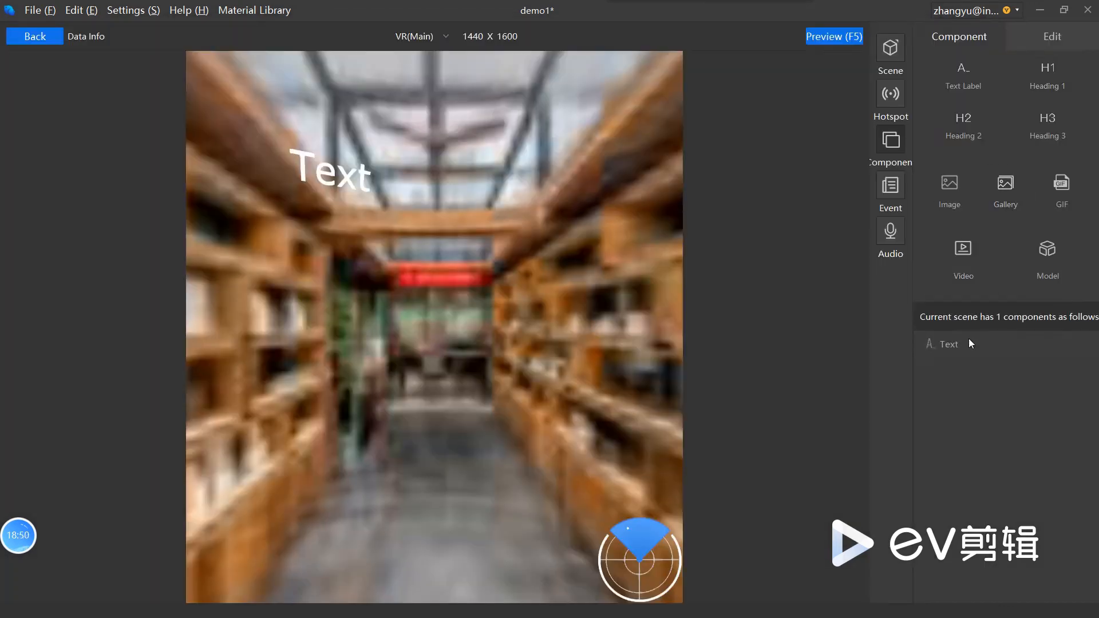
Step: Disable Allow Drag for the text label, preview the 一丁93 scene, and select the label again
left_click(970, 342)
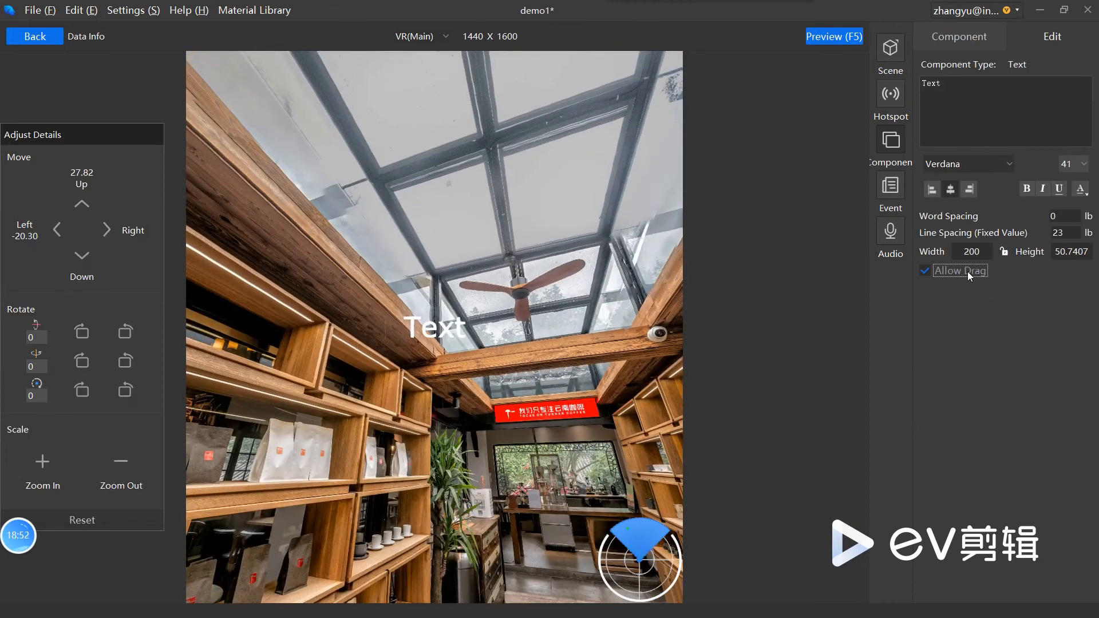
left_click(827, 42)
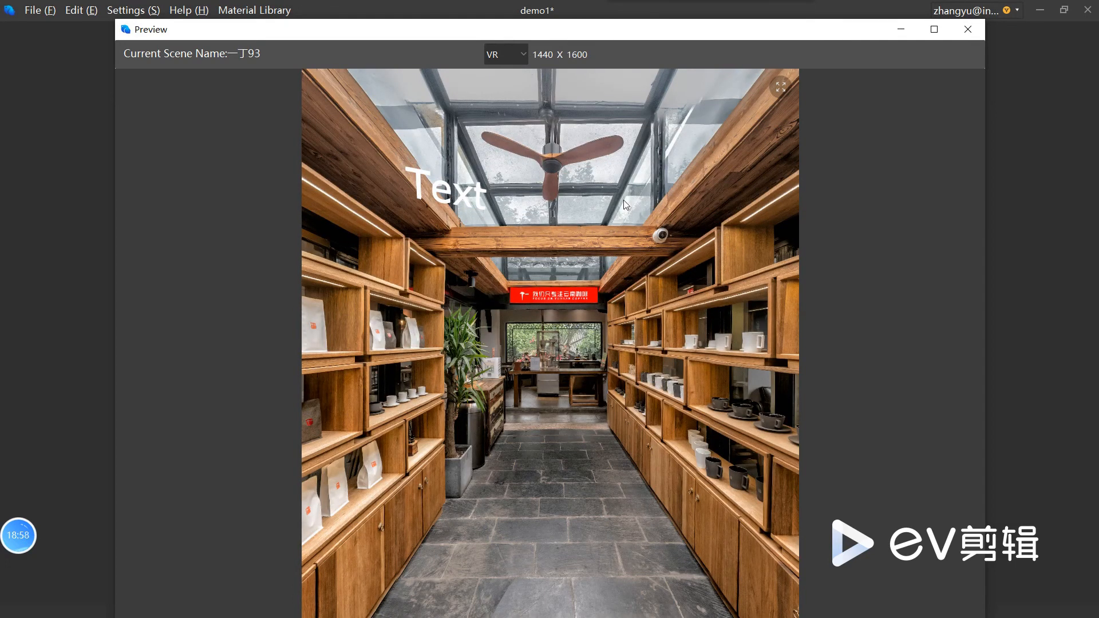
left_click(967, 29)
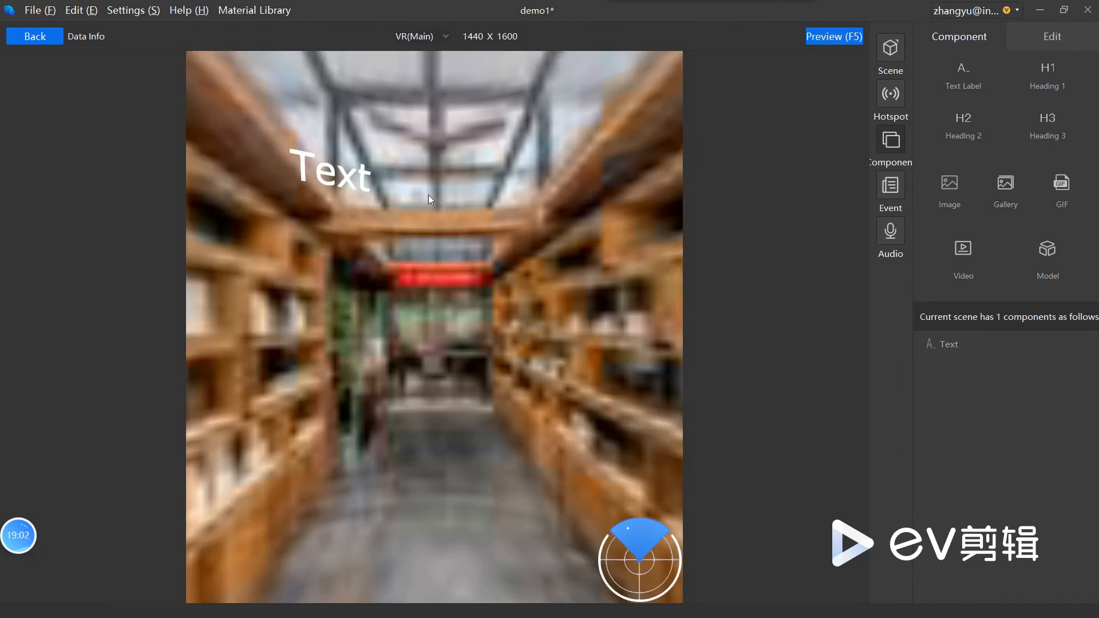
left_click(344, 171)
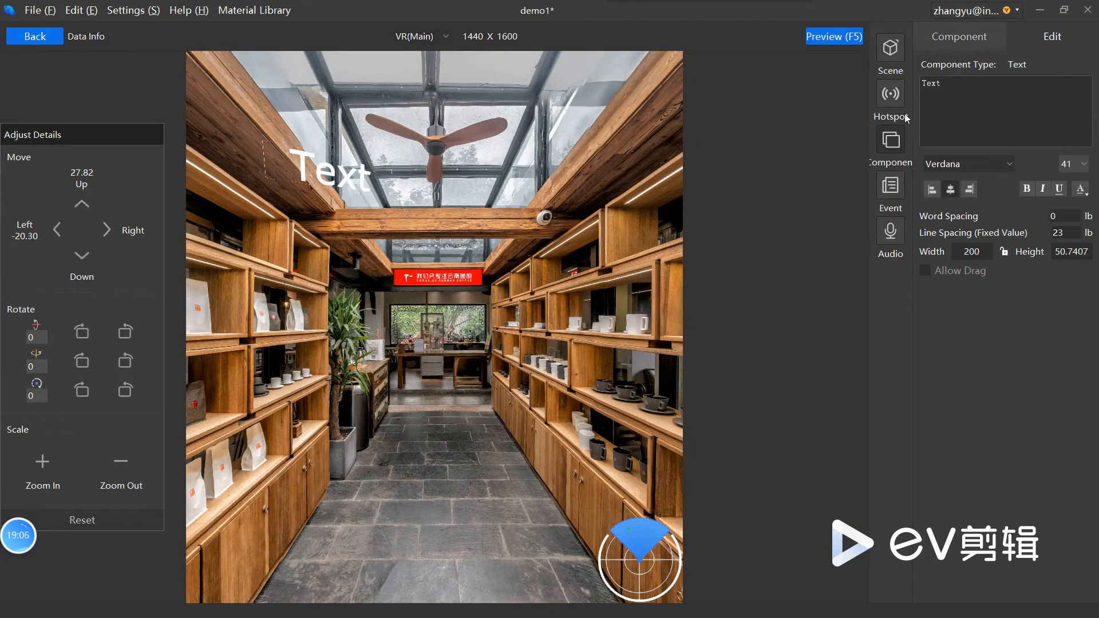
Step: Add a Heading 1 component at the right end of the wooden beam and an Image component in front of the doorway
left_click(965, 38)
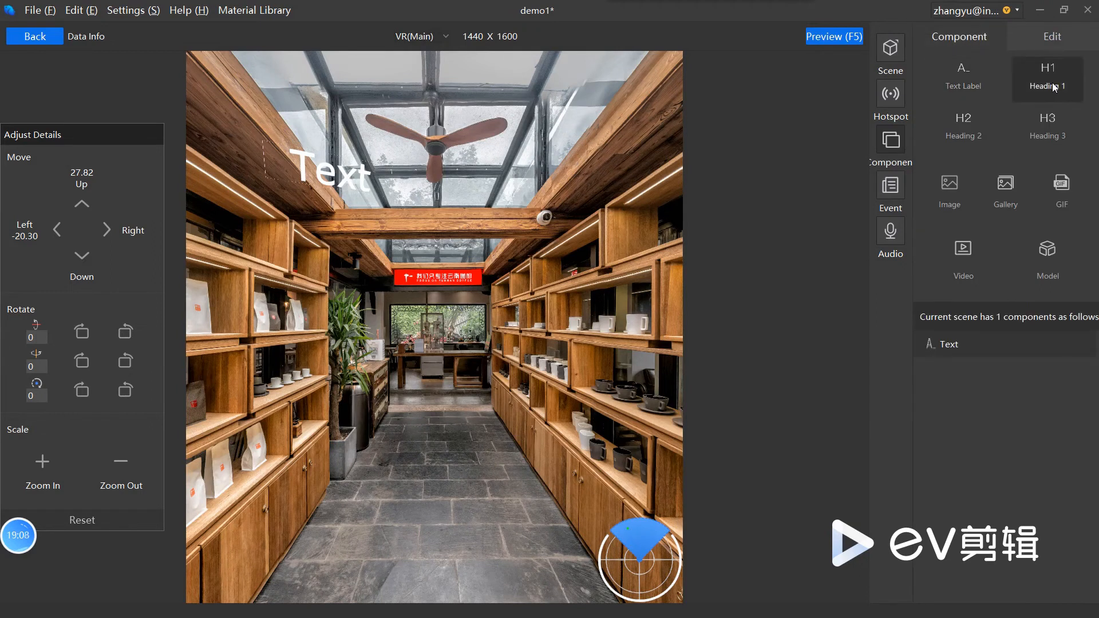
left_click_drag(1038, 94, 524, 231)
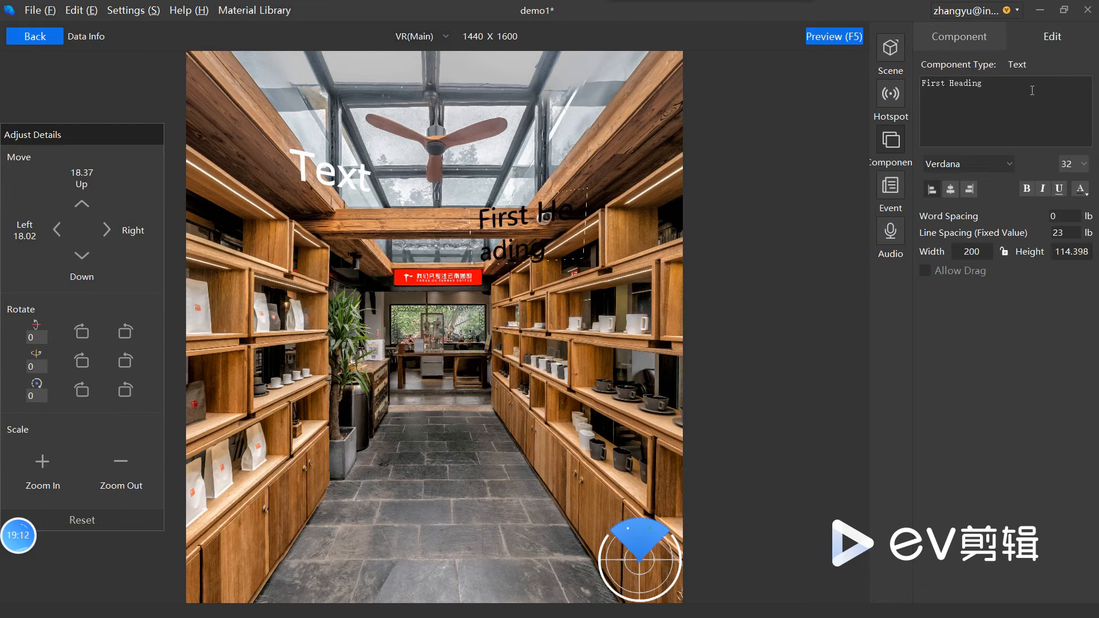
left_click(960, 40)
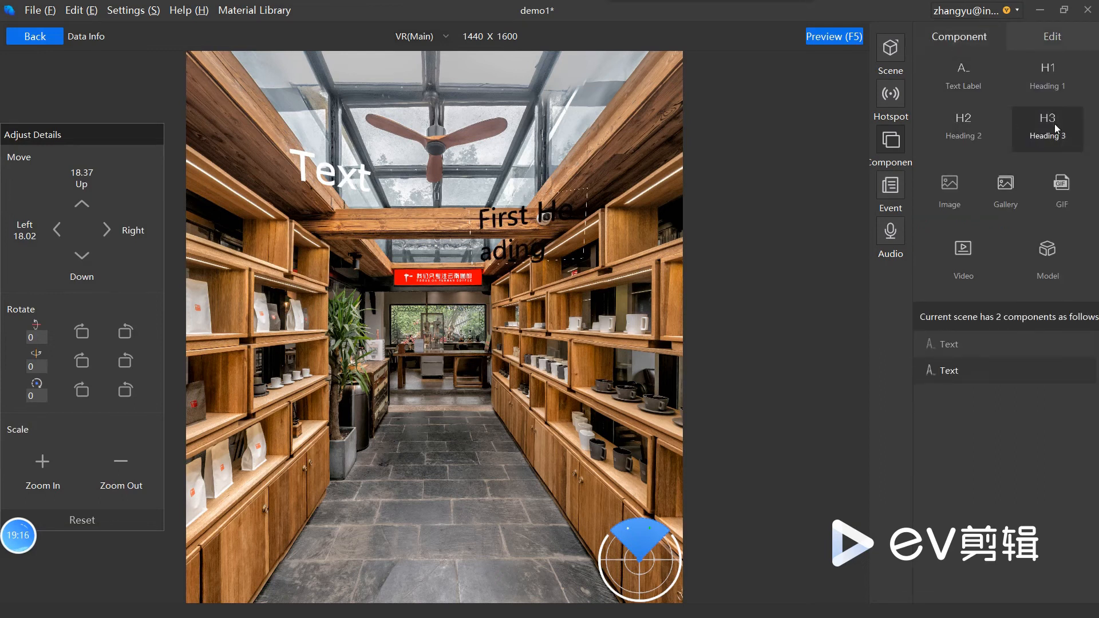
left_click_drag(954, 203, 322, 340)
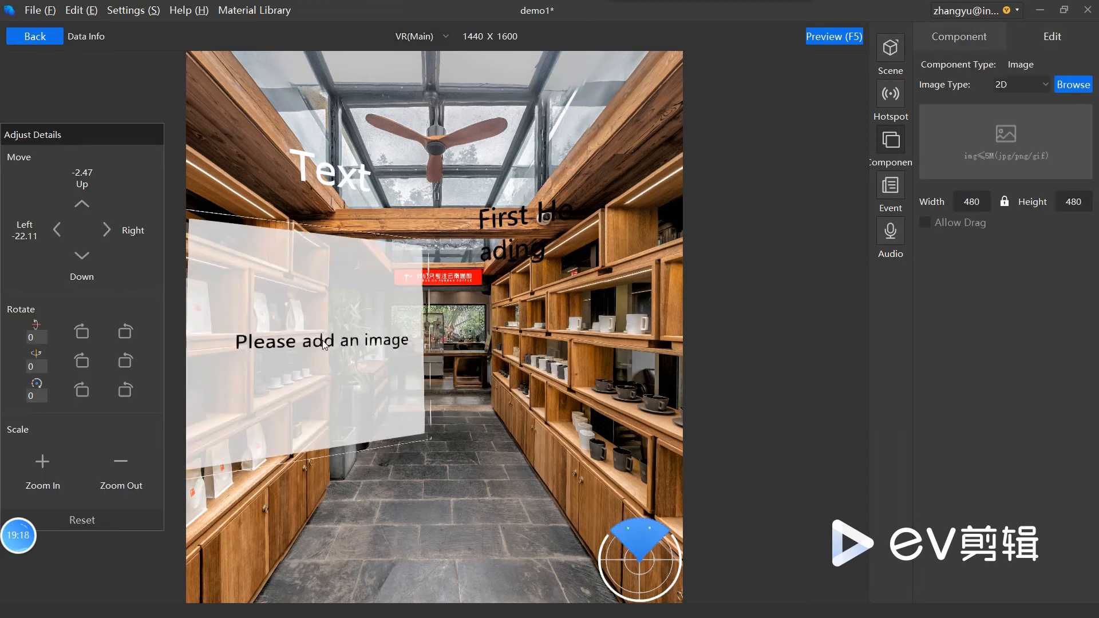
left_click(966, 39)
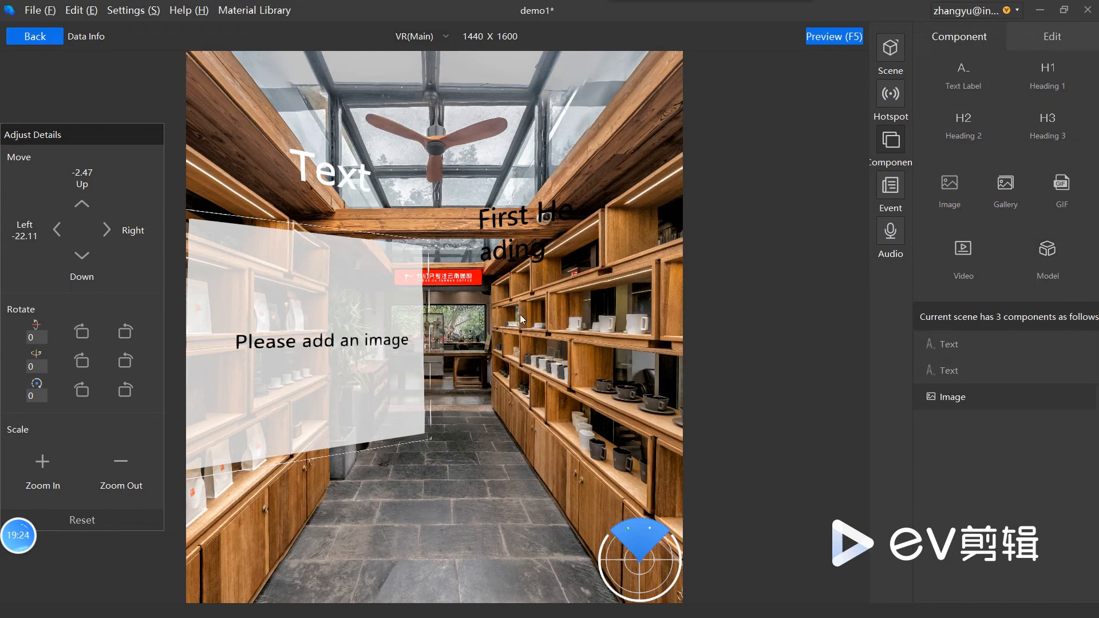
left_click_drag(341, 366, 406, 396)
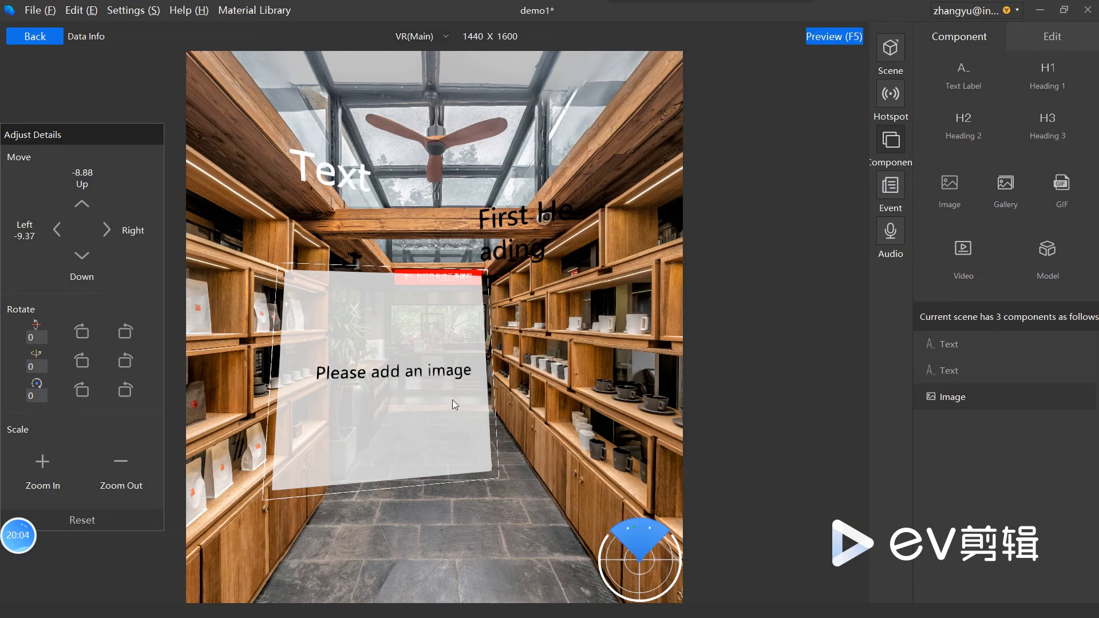
Step: Fill the Image component with 人面.jpg from the Material Library
left_click(1052, 37)
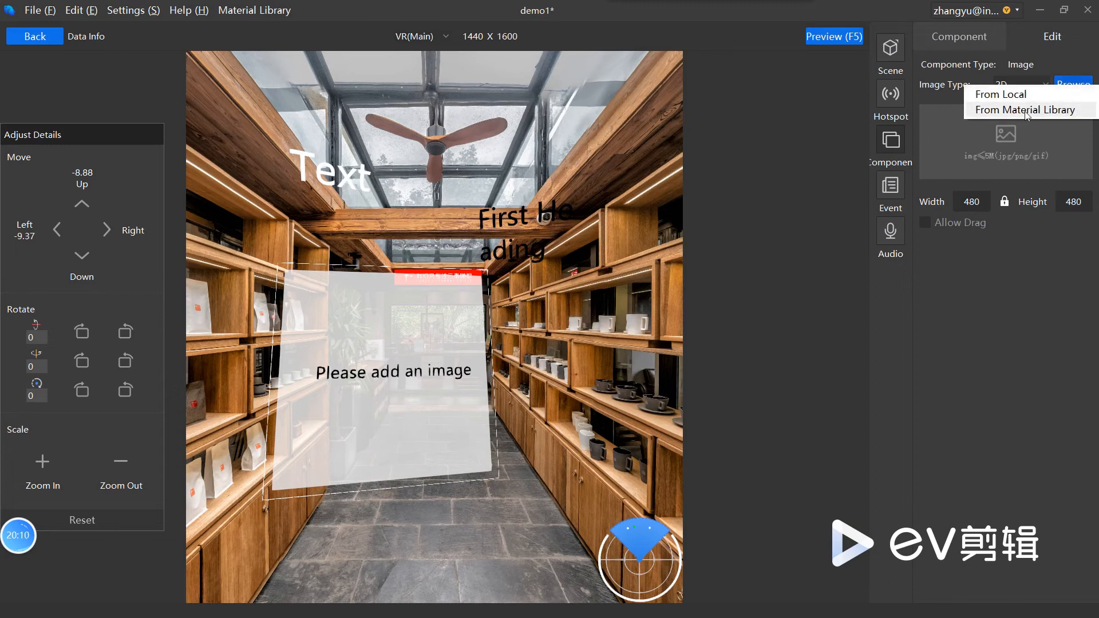
left_click(1026, 110)
left_click(454, 207)
left_click(753, 255)
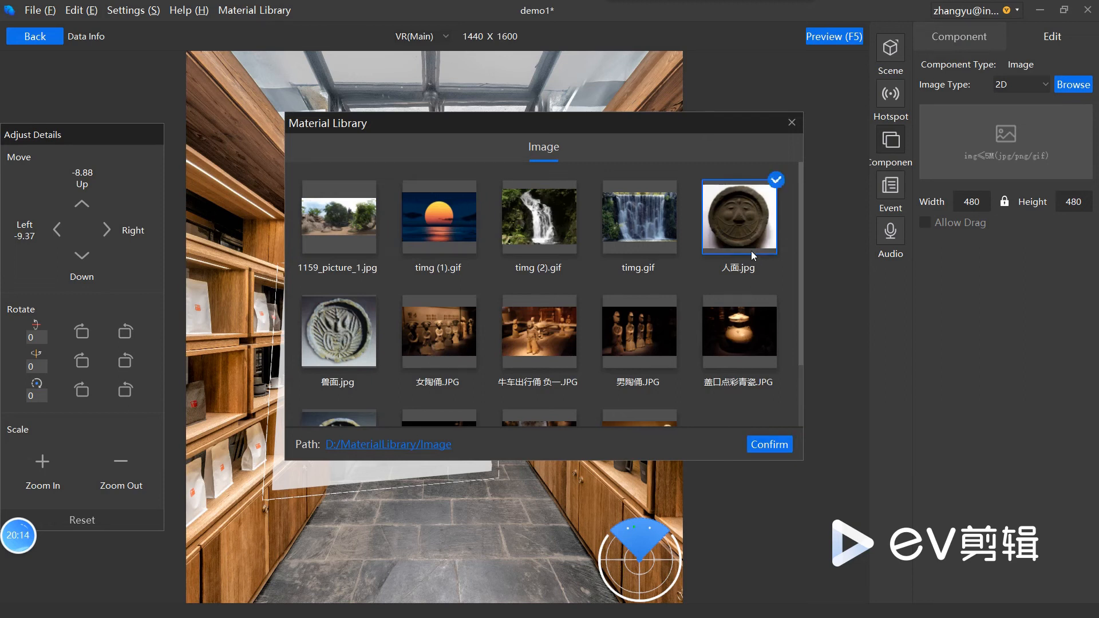
left_click(772, 444)
Step: Shrink the image to about 215 by 185 and place it over the left-hand shelves
left_click_drag(381, 378, 424, 328)
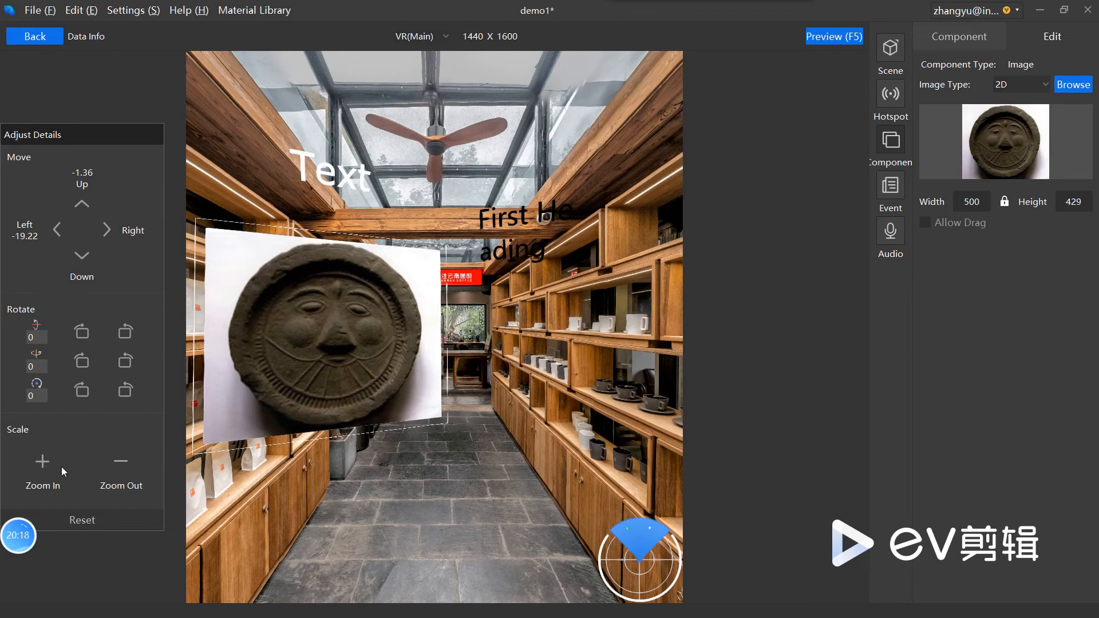
left_click(125, 459)
left_click(124, 458)
left_click(124, 459)
left_click(125, 459)
left_click(125, 459)
left_click(125, 459)
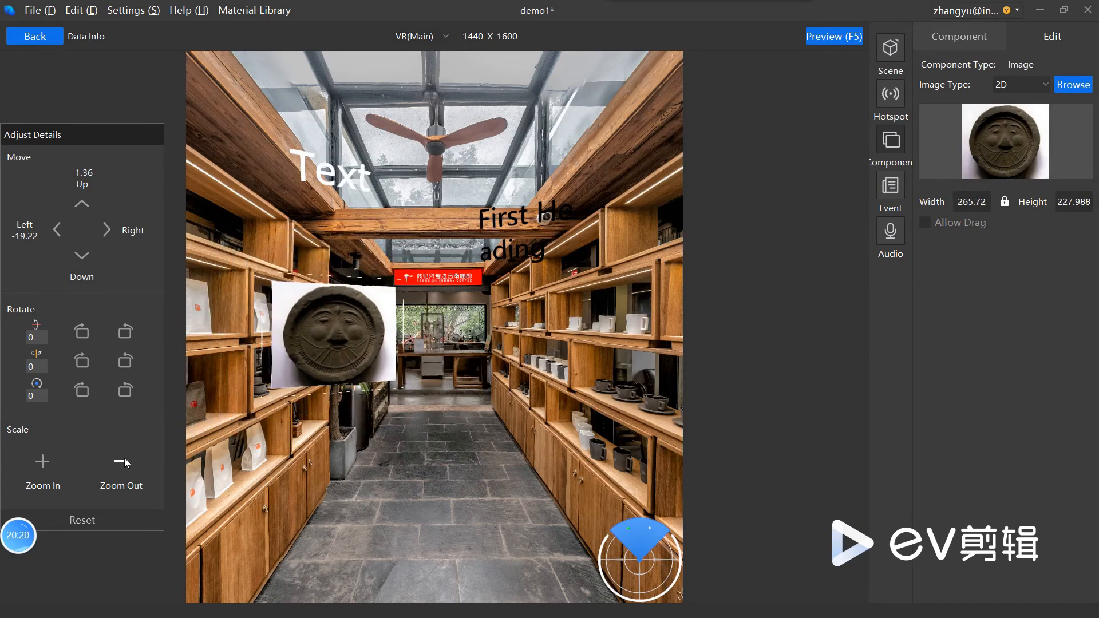
left_click(125, 459)
left_click(125, 458)
left_click_drag(334, 325, 290, 289)
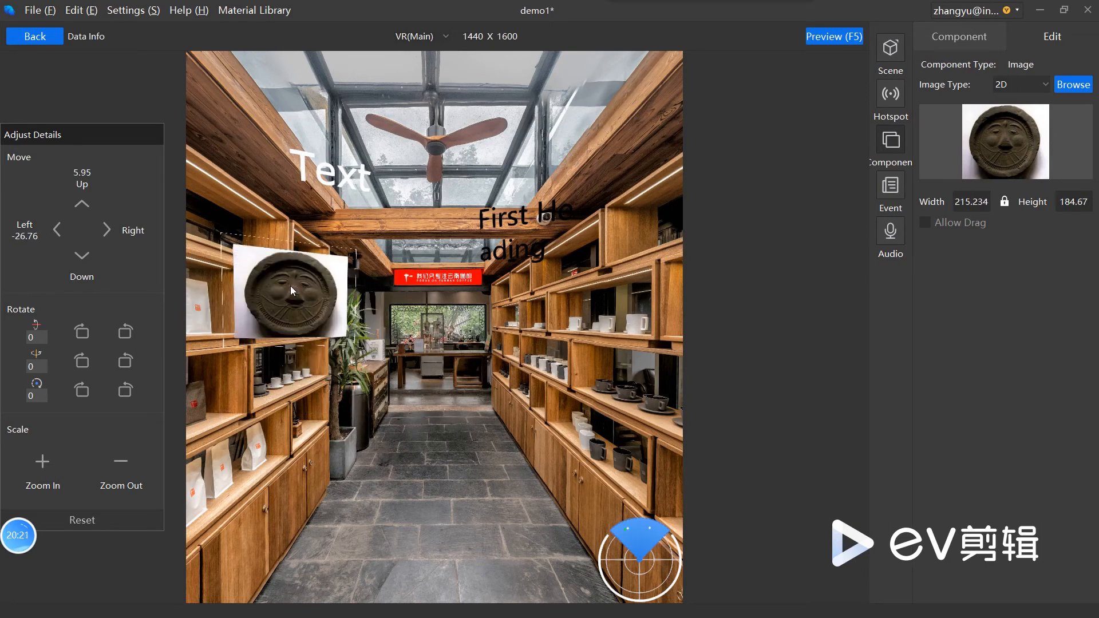
Step: Try rotating the image about its first rotation axis, and return it to 0
left_click(82, 336)
left_click(81, 335)
left_click(82, 336)
left_click(82, 335)
left_click(81, 335)
left_click(81, 336)
left_click(81, 335)
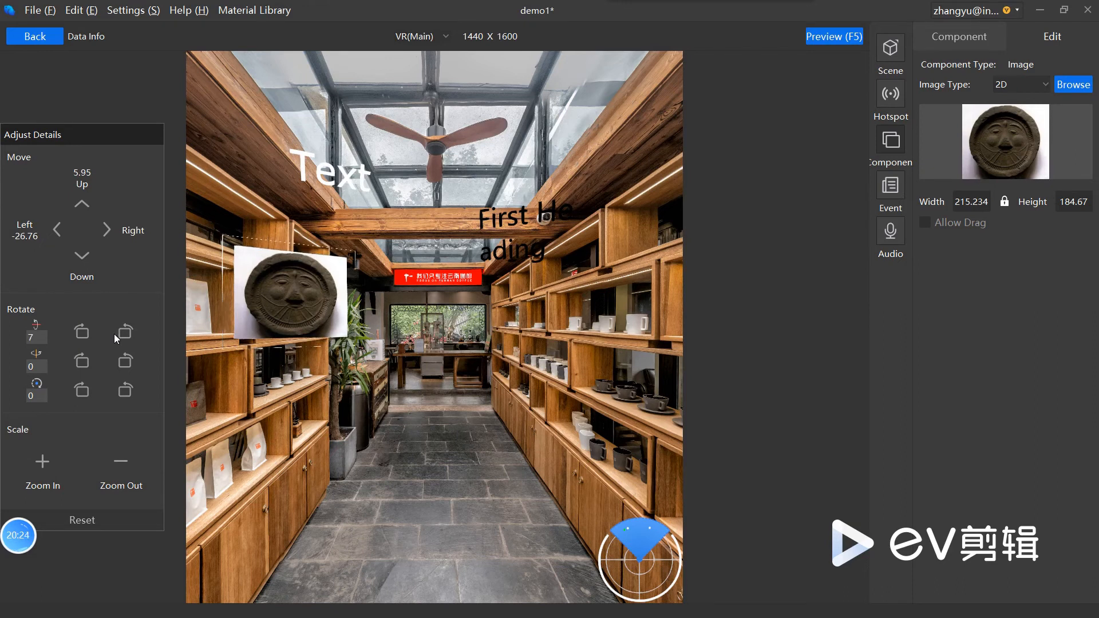
left_click(127, 332)
left_click(127, 332)
left_click(127, 332)
left_click(127, 332)
left_click(127, 332)
left_click(127, 331)
left_click(127, 331)
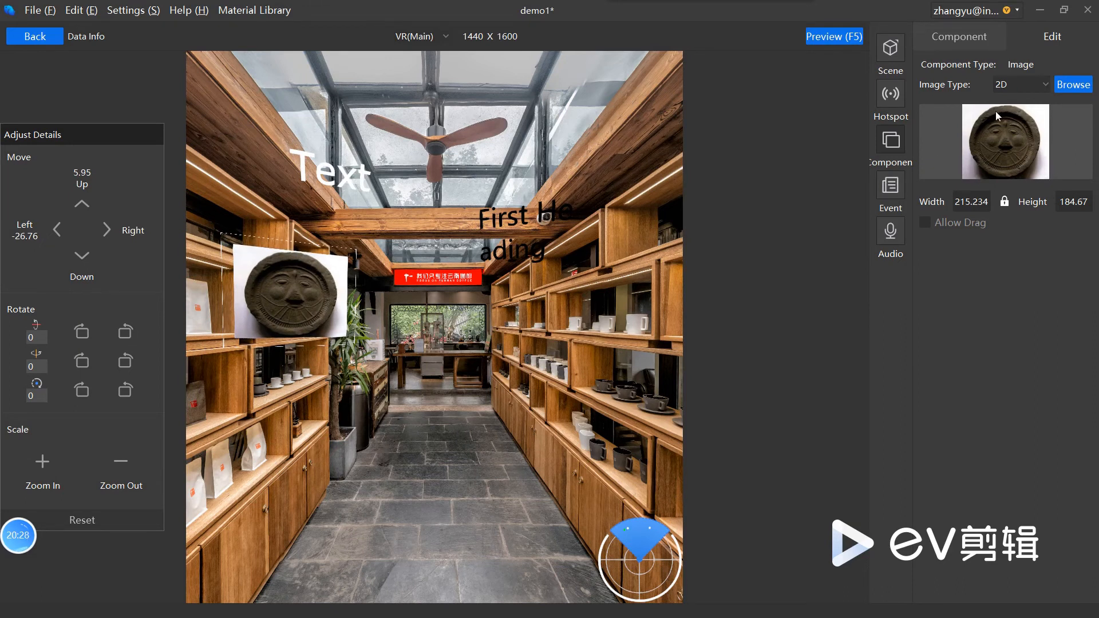
Step: Add 微光（纯音乐）.mp3 from the MaterialLibrary Audio folder as the scene's audio
left_click(894, 236)
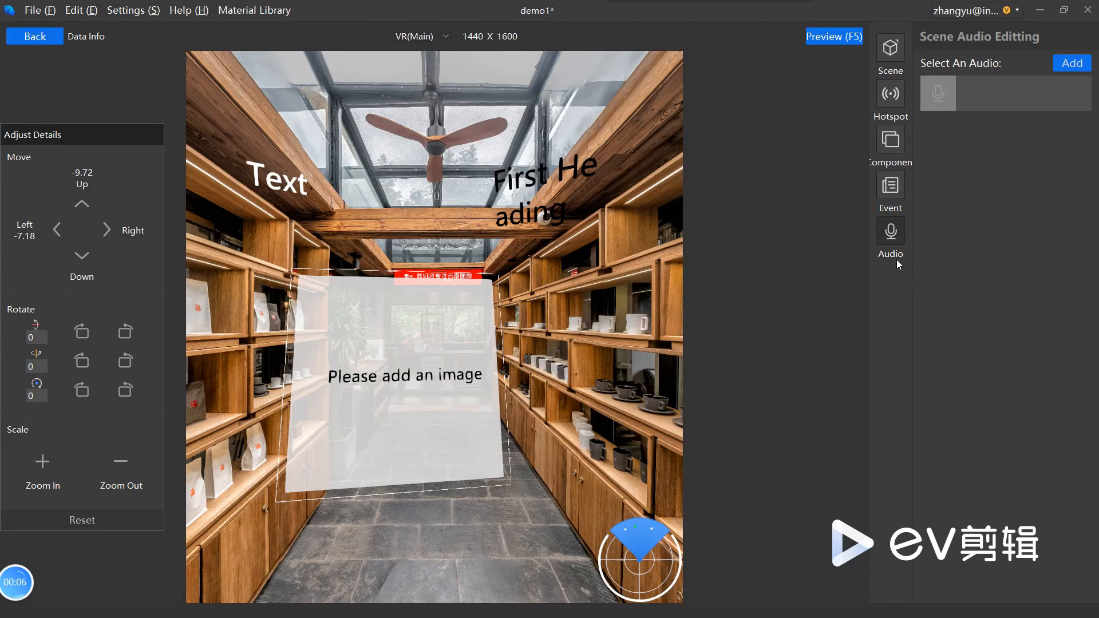
left_click(1072, 63)
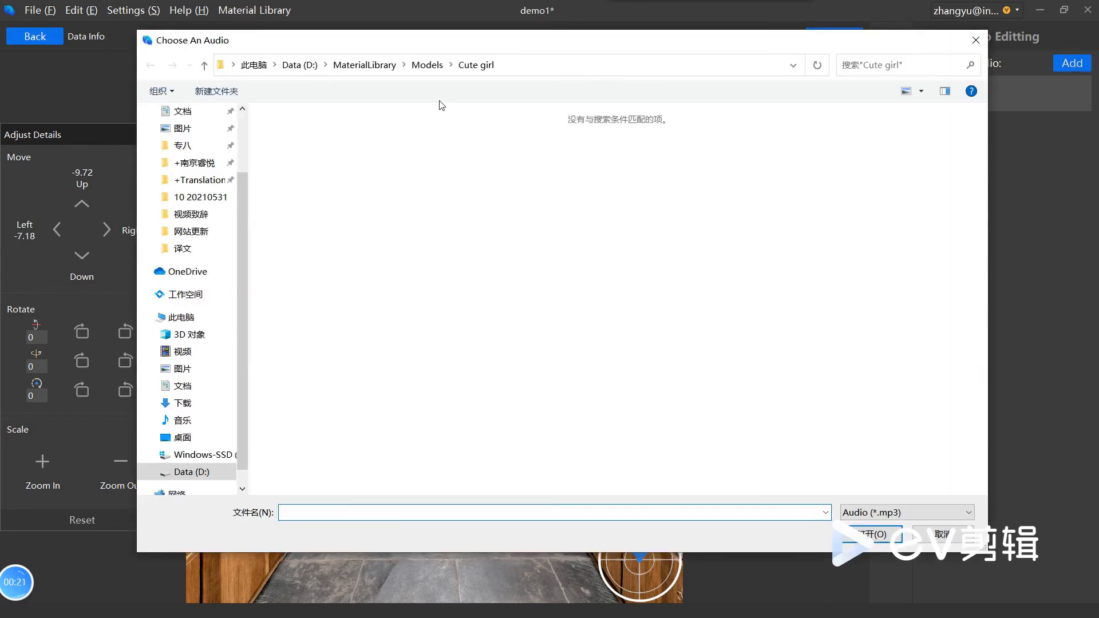
left_click(418, 65)
left_click(365, 64)
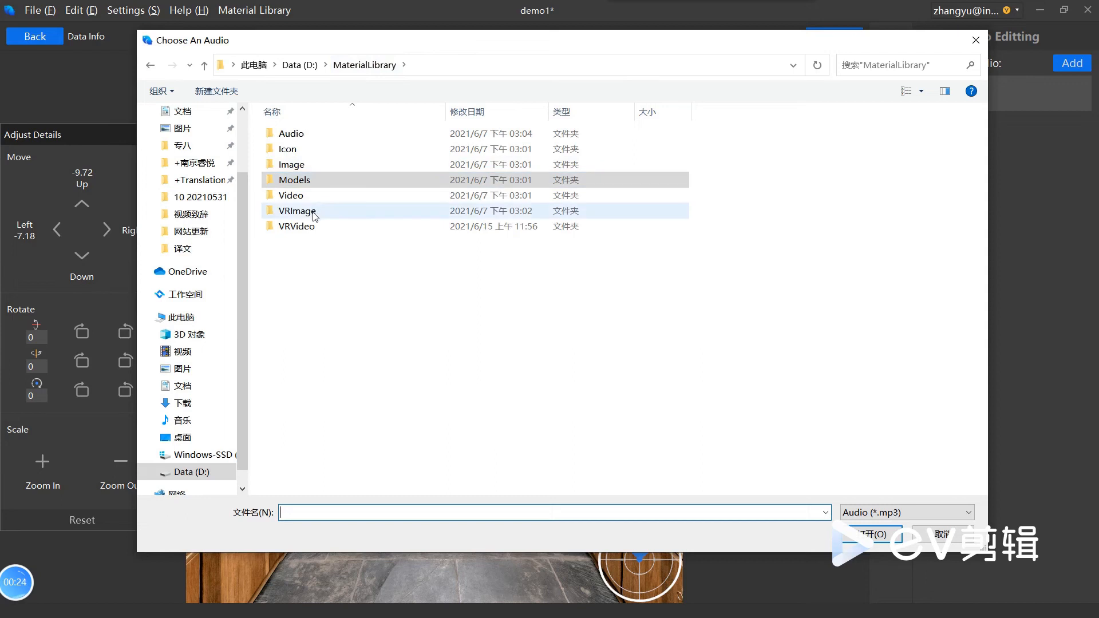
double_click(322, 136)
left_click(322, 135)
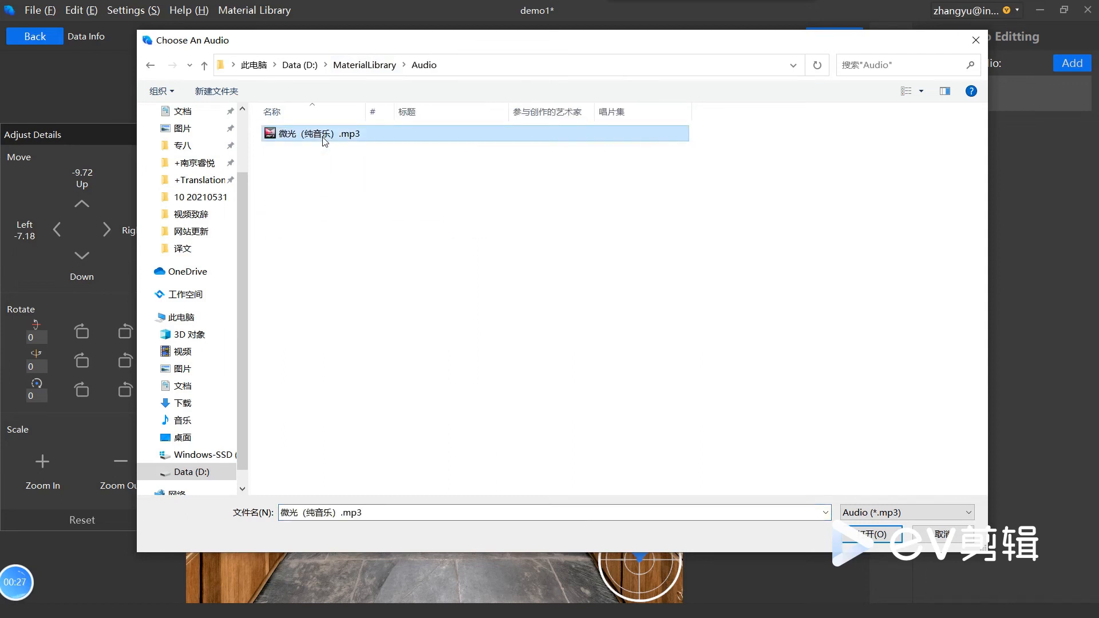
left_click(876, 535)
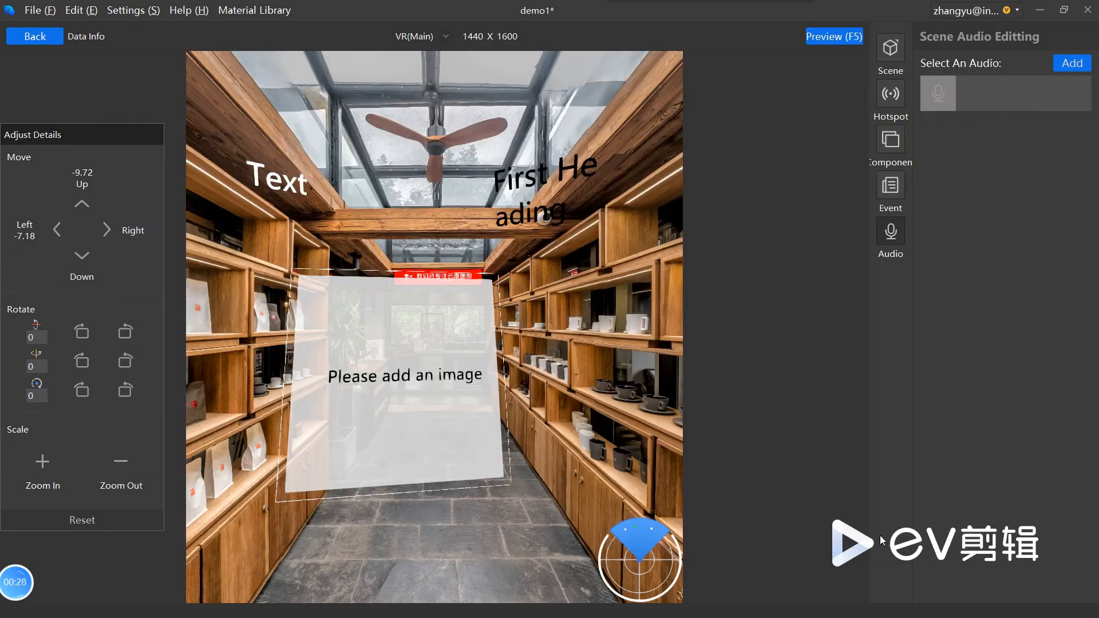
Step: Preview the 一丁93 scene with its audio, close the preview, and select the empty image component
left_click(846, 38)
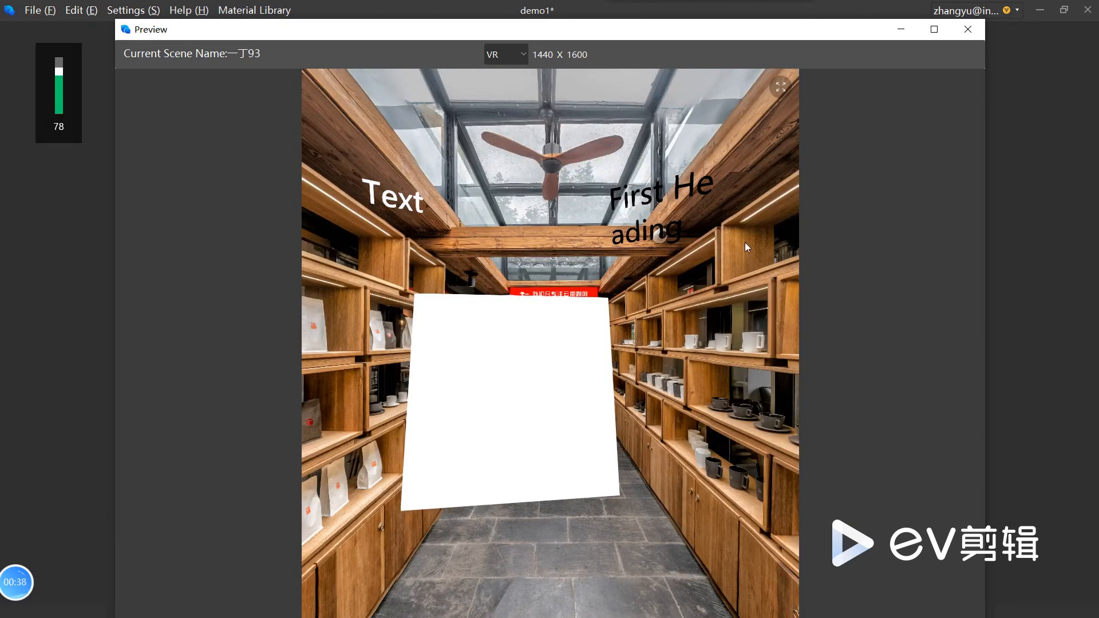
left_click(960, 36)
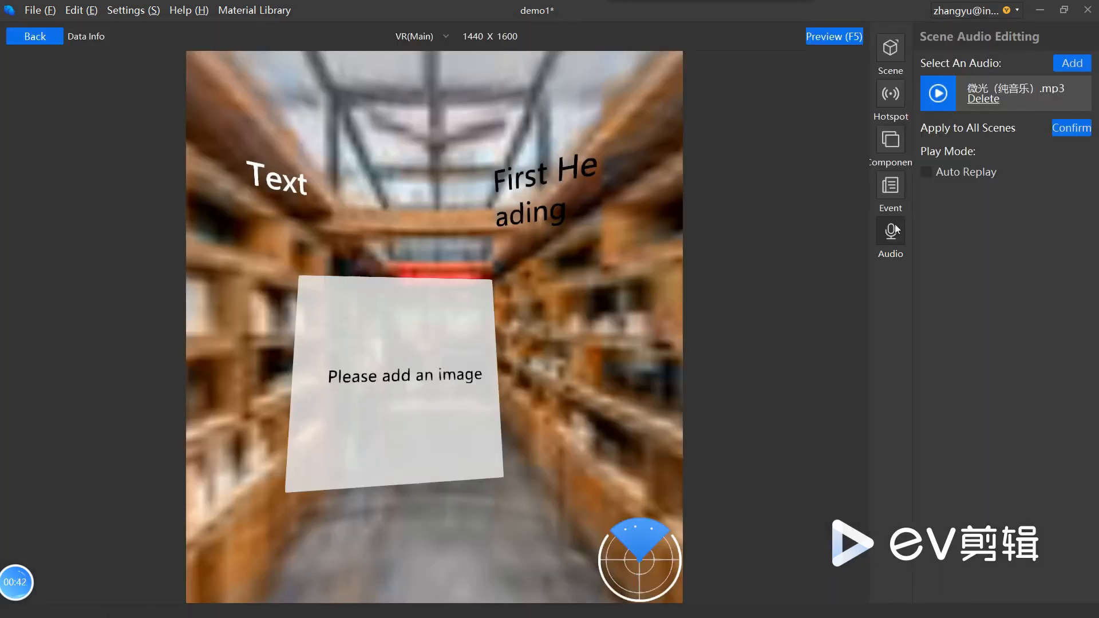
left_click(485, 372)
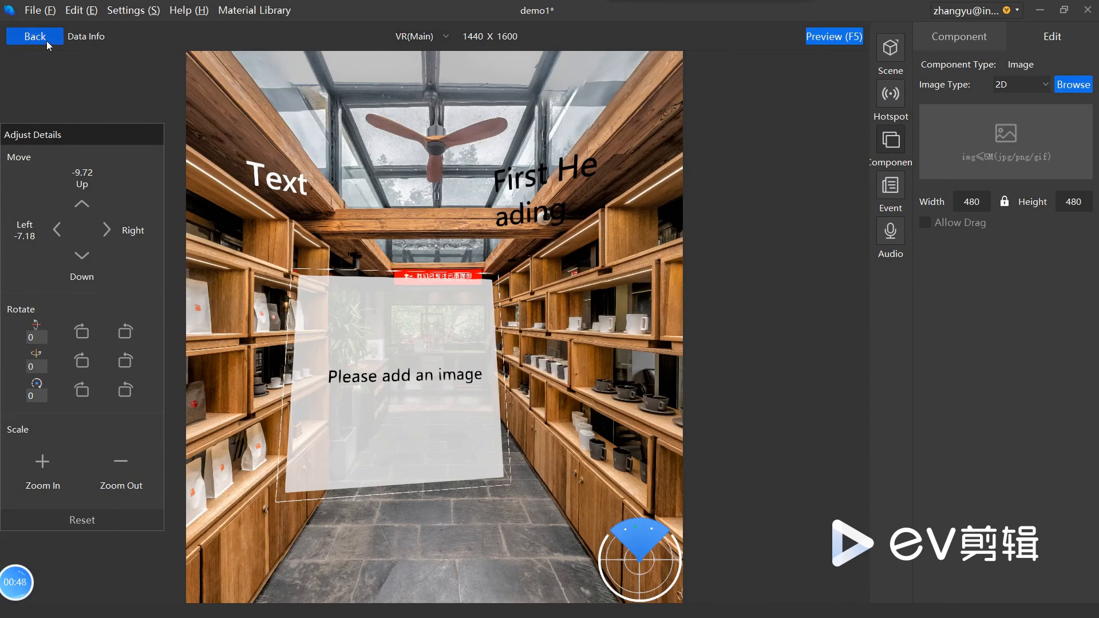
Step: Show the reference lines in the 一丁93 scene and look around at them from the floor to the aisle
left_click(35, 36)
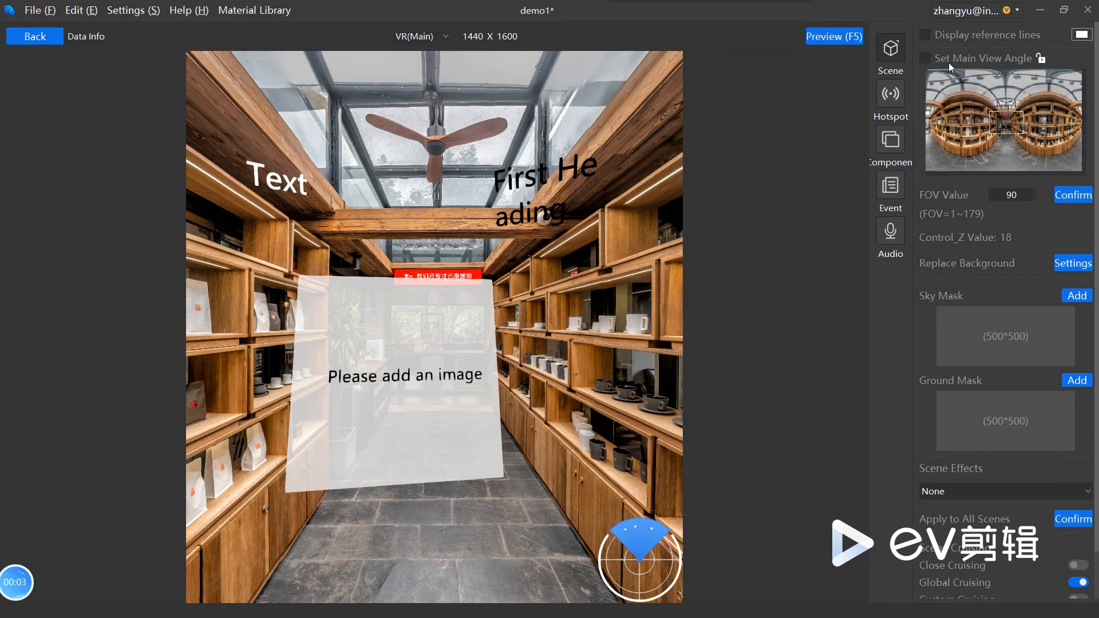
left_click(970, 39)
left_click_drag(560, 414, 662, 267)
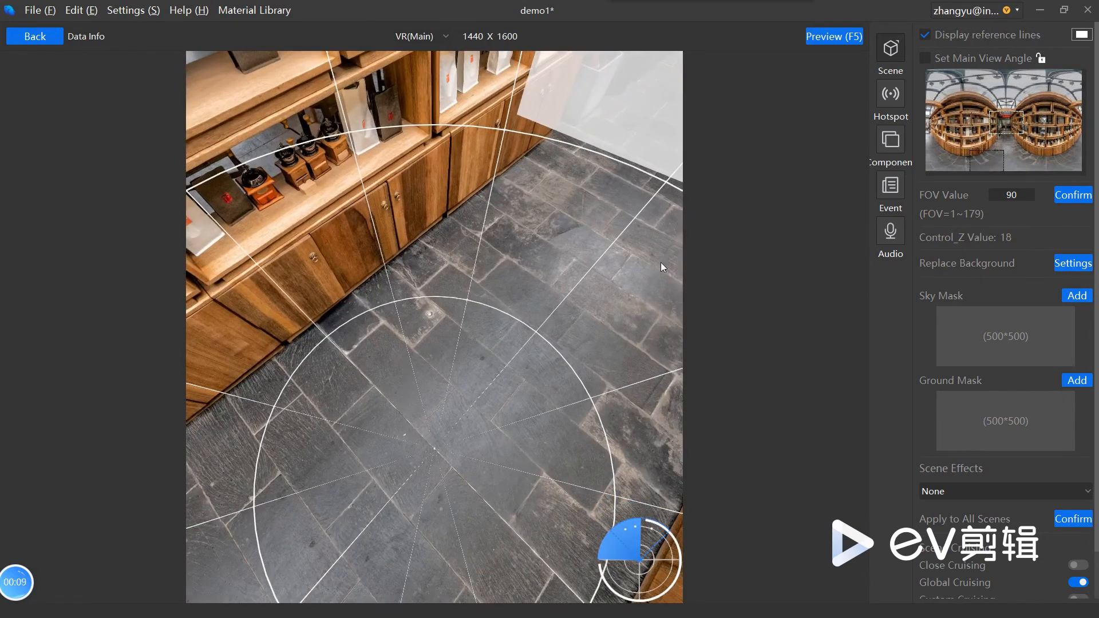
left_click_drag(437, 468, 760, 125)
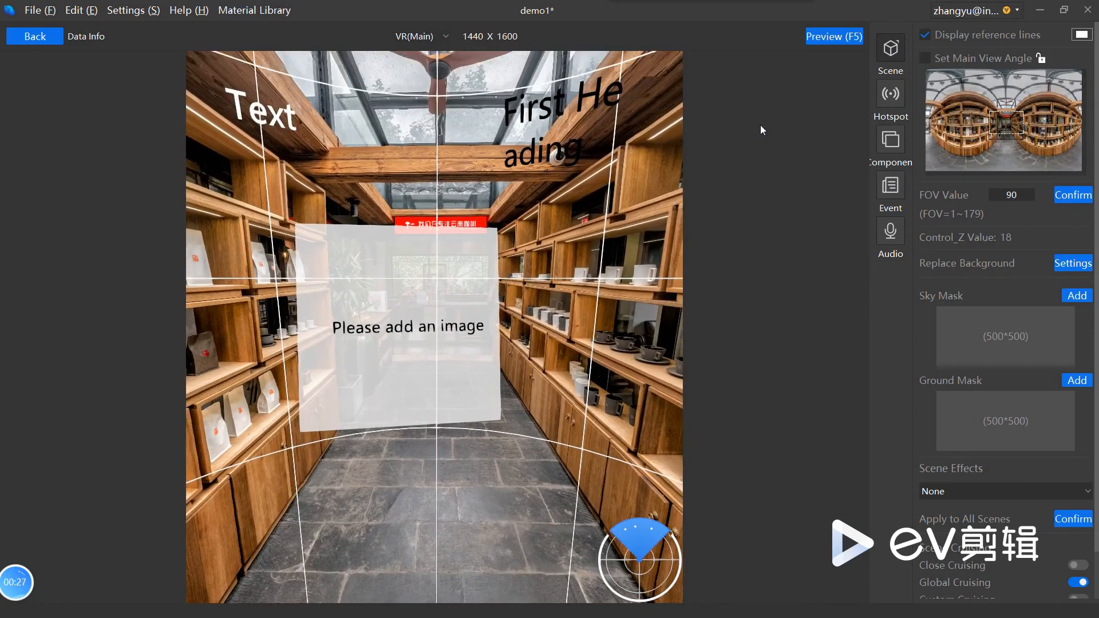
Step: Set the view facing the cup shelves as the scene's main view and check it in the preview
left_click(961, 58)
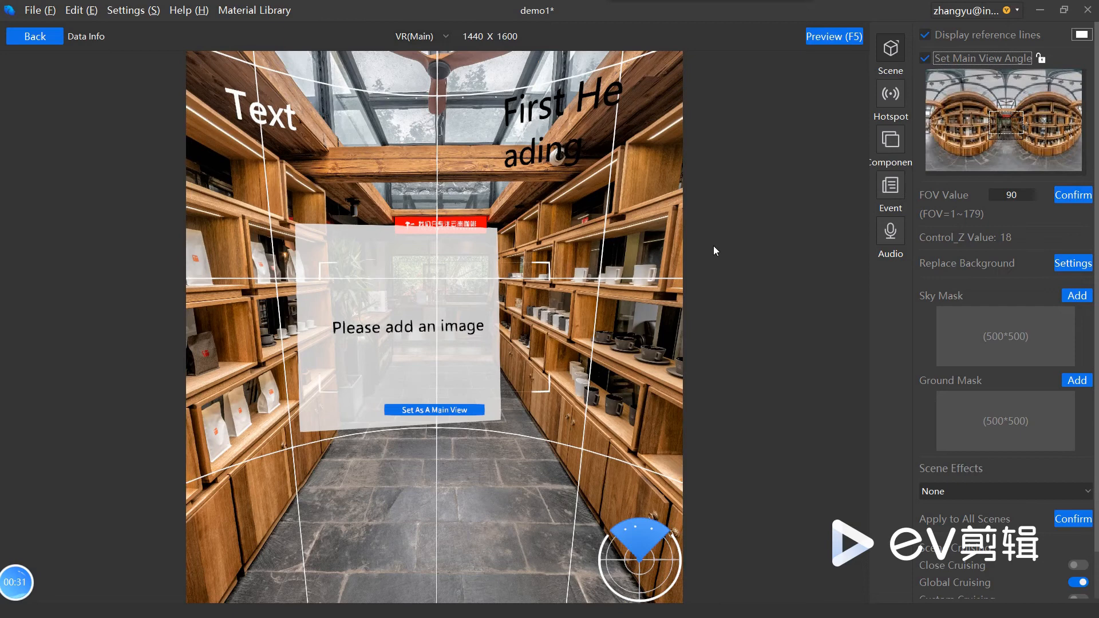
left_click_drag(603, 426, 392, 427)
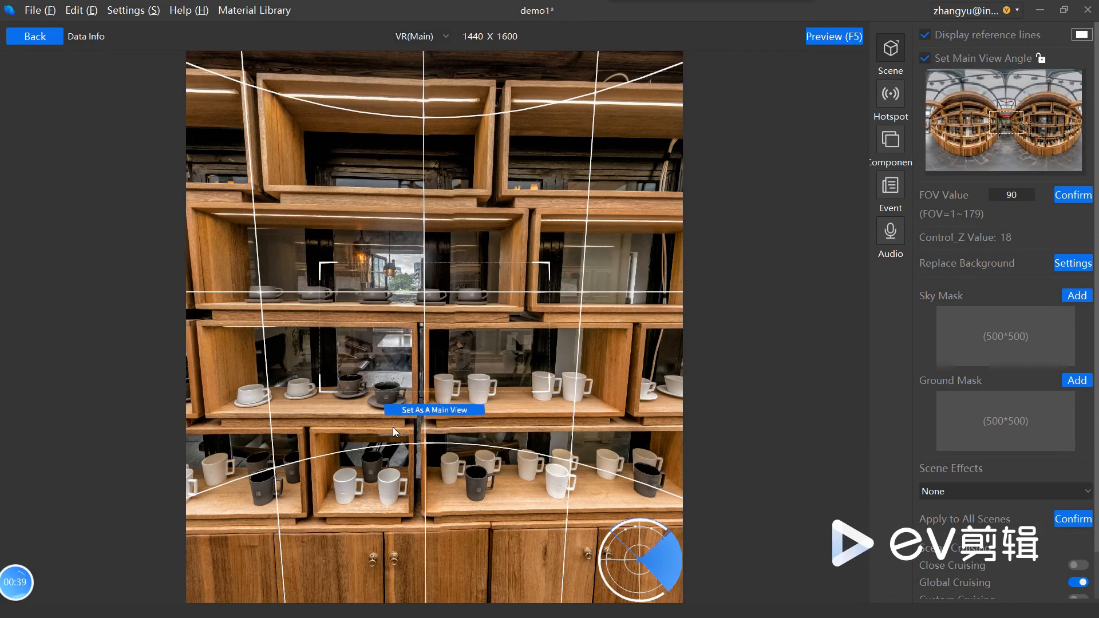
left_click(424, 412)
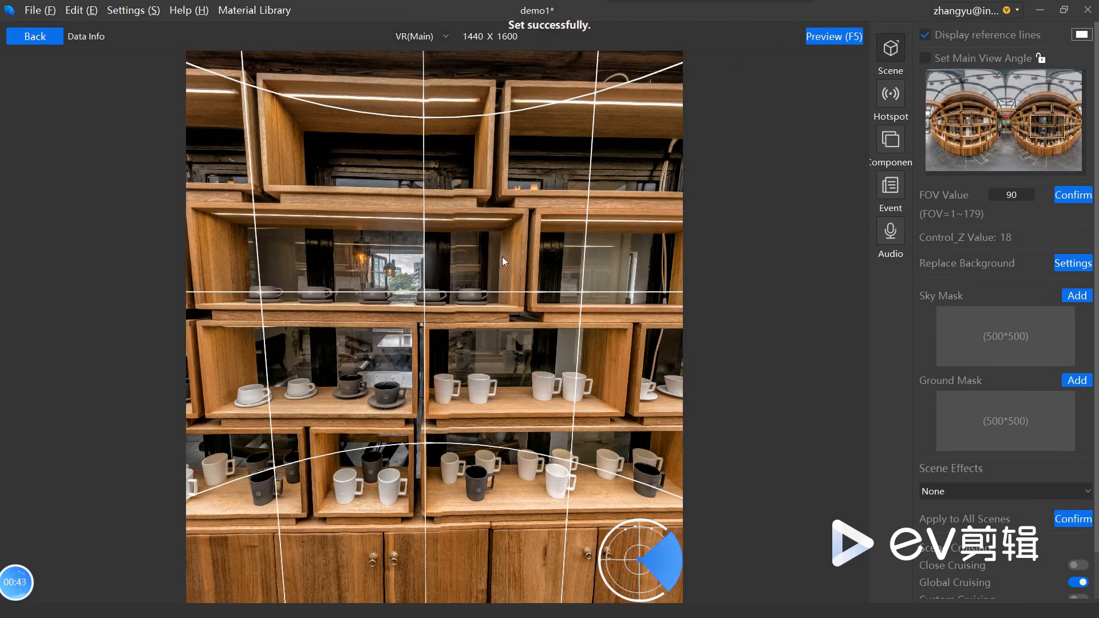
left_click(817, 39)
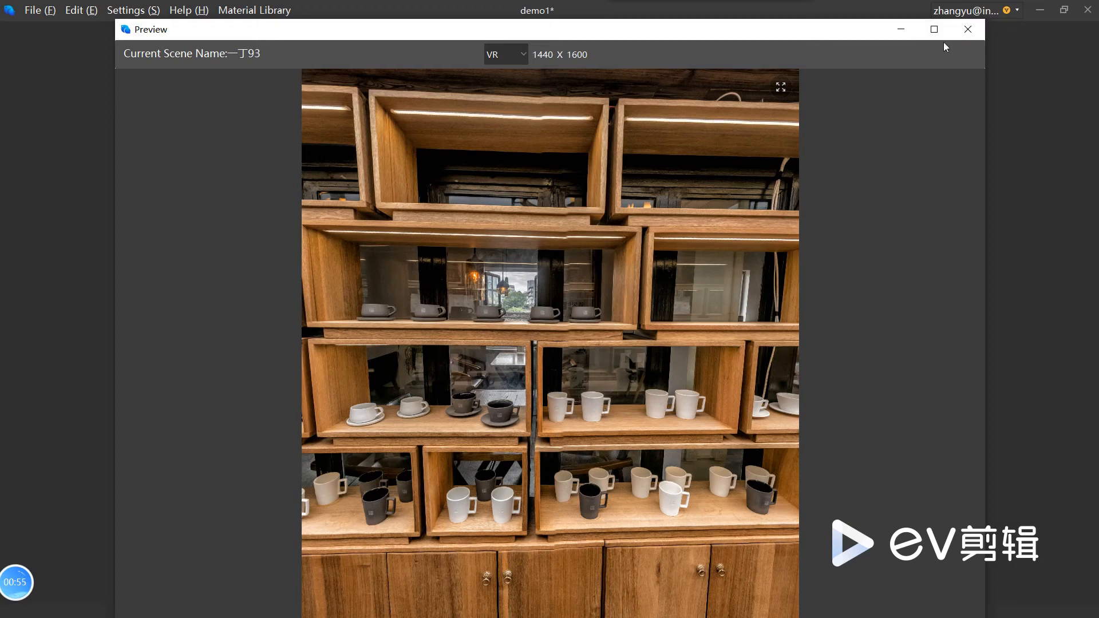
left_click(960, 32)
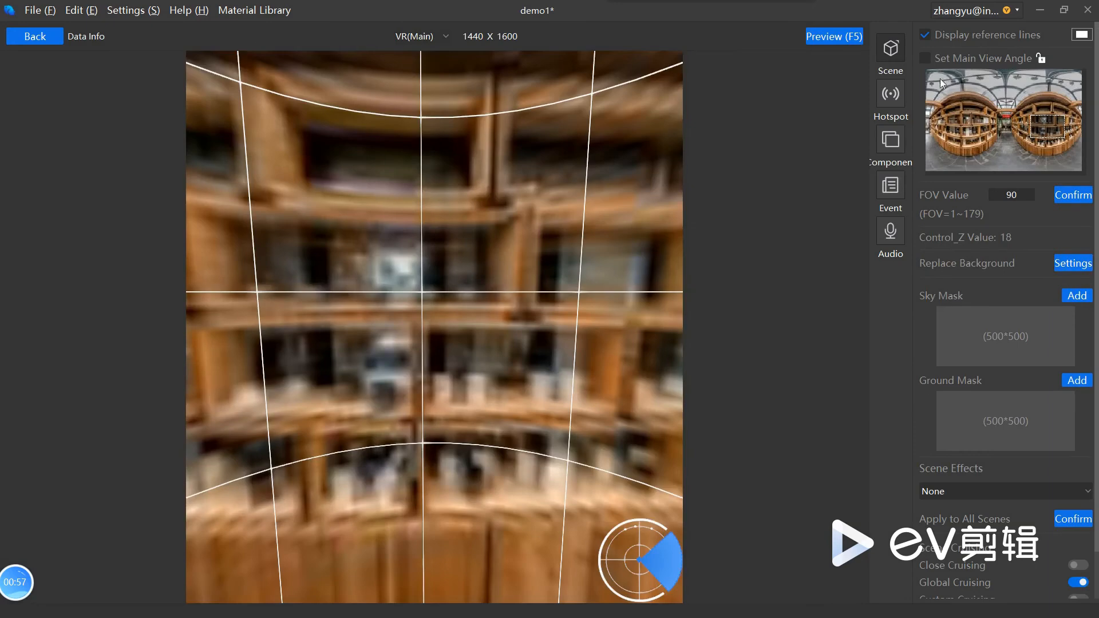
Step: Set the view down the aisle with the empty image component as the scene's main view and check it in the preview
left_click(924, 58)
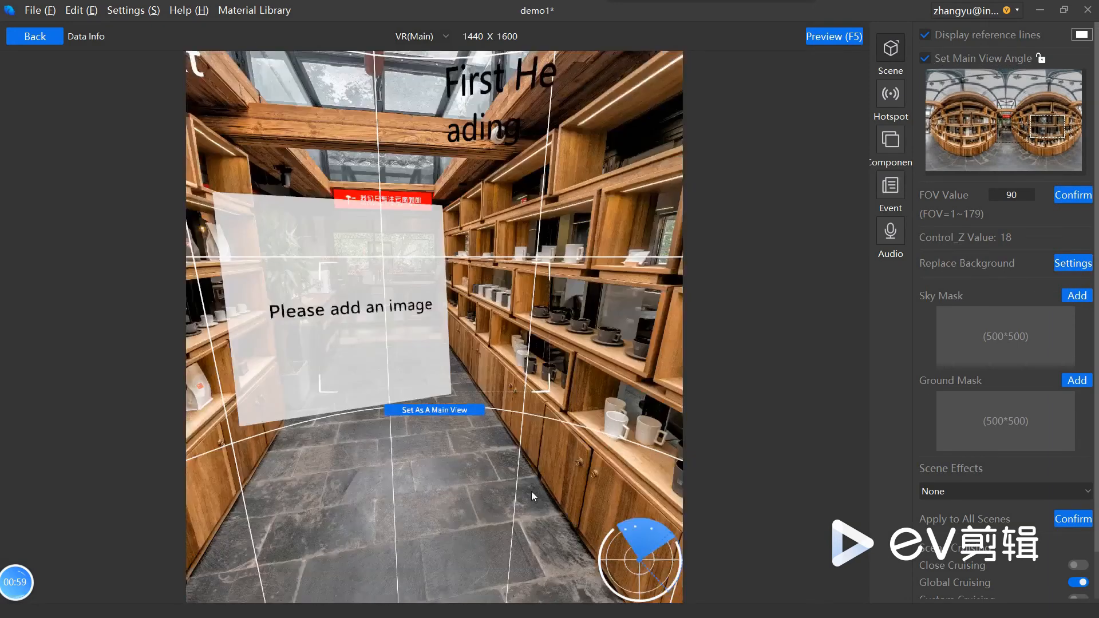
left_click_drag(531, 491, 564, 489)
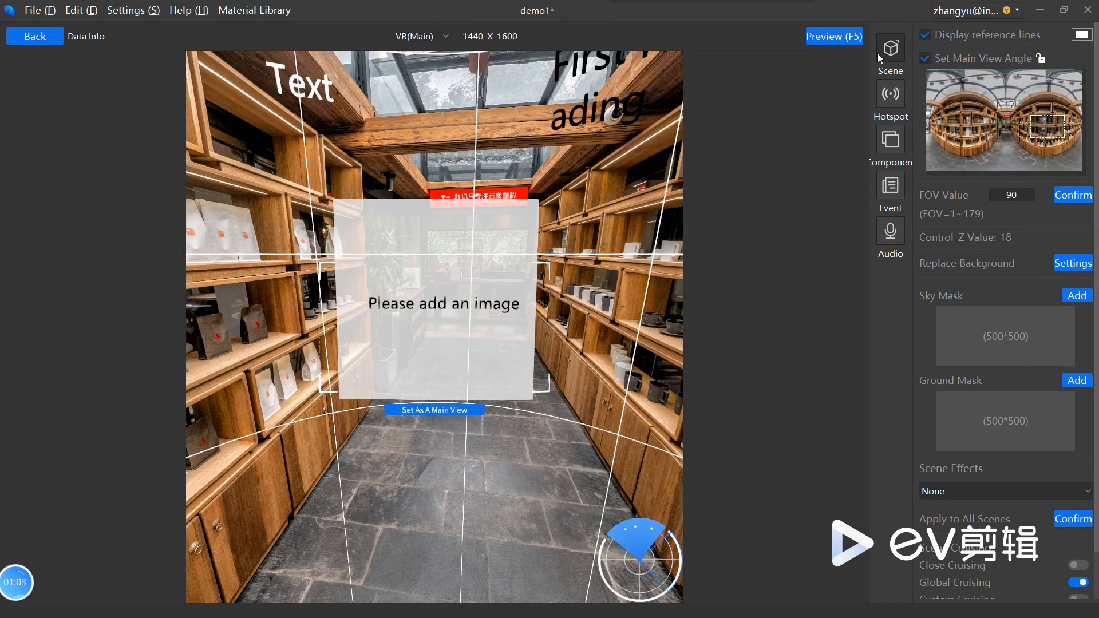
left_click(418, 411)
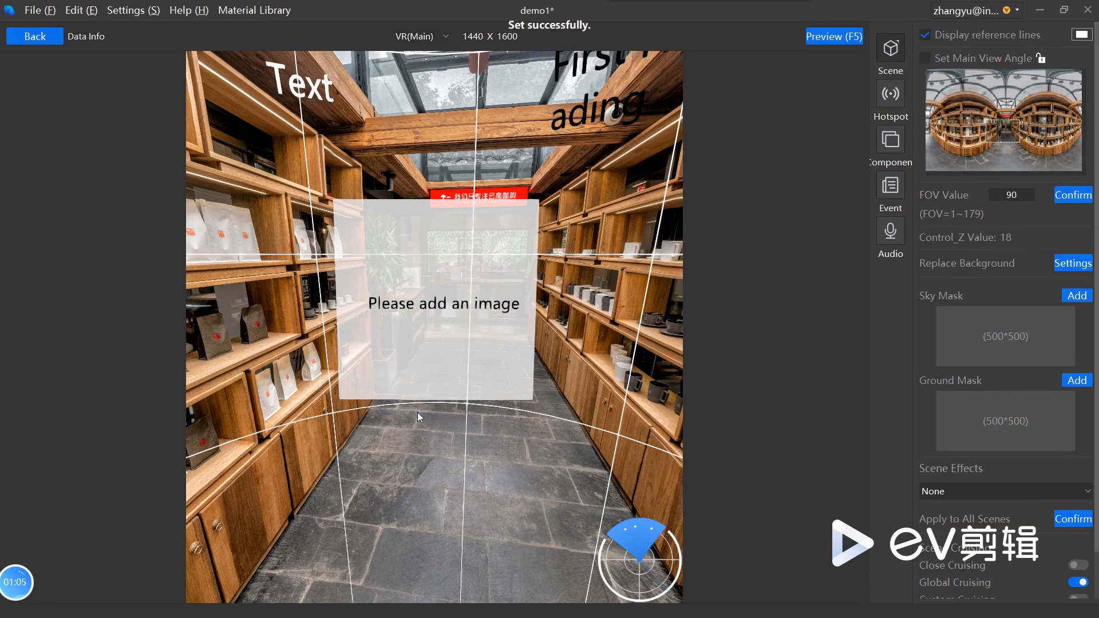
left_click(826, 38)
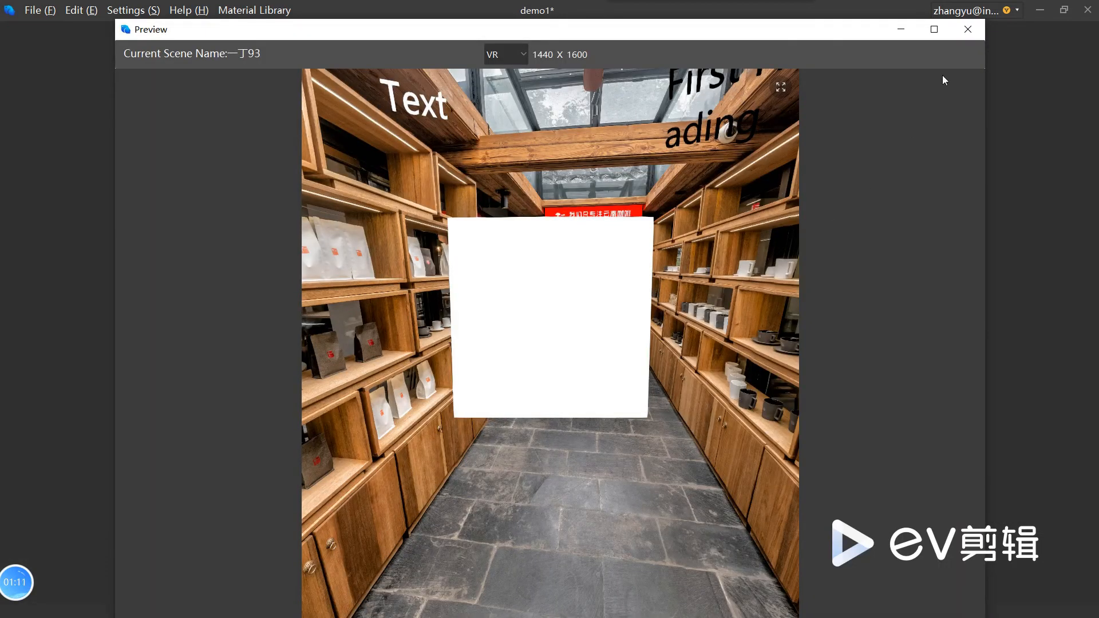
left_click(980, 30)
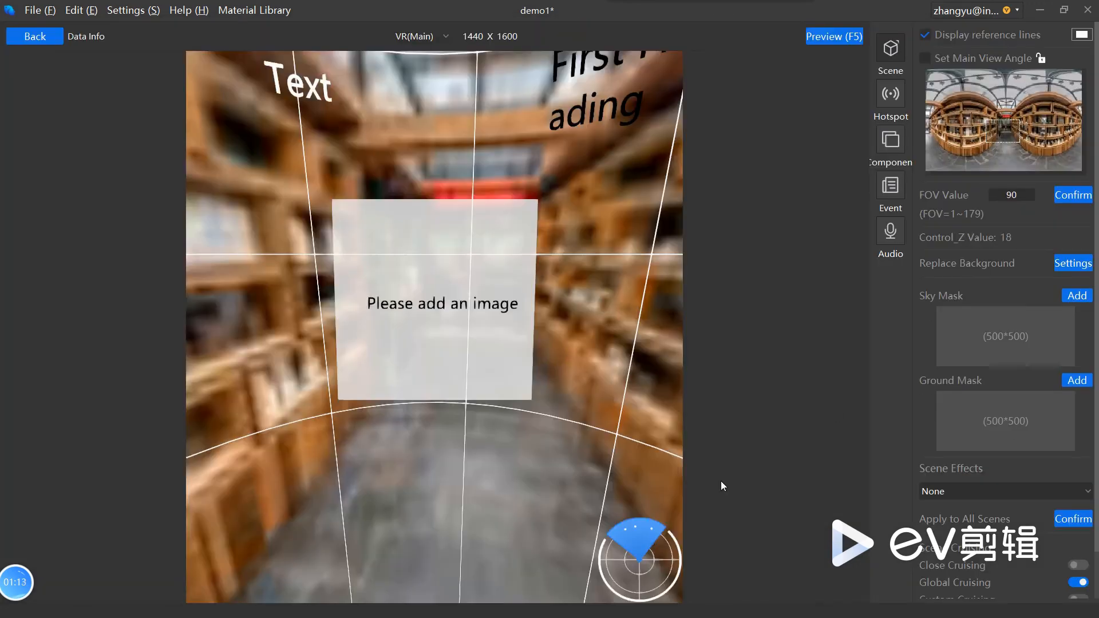
Step: Replace the scene's background with the 一丁94 panorama from the Default Group
left_click(1025, 197)
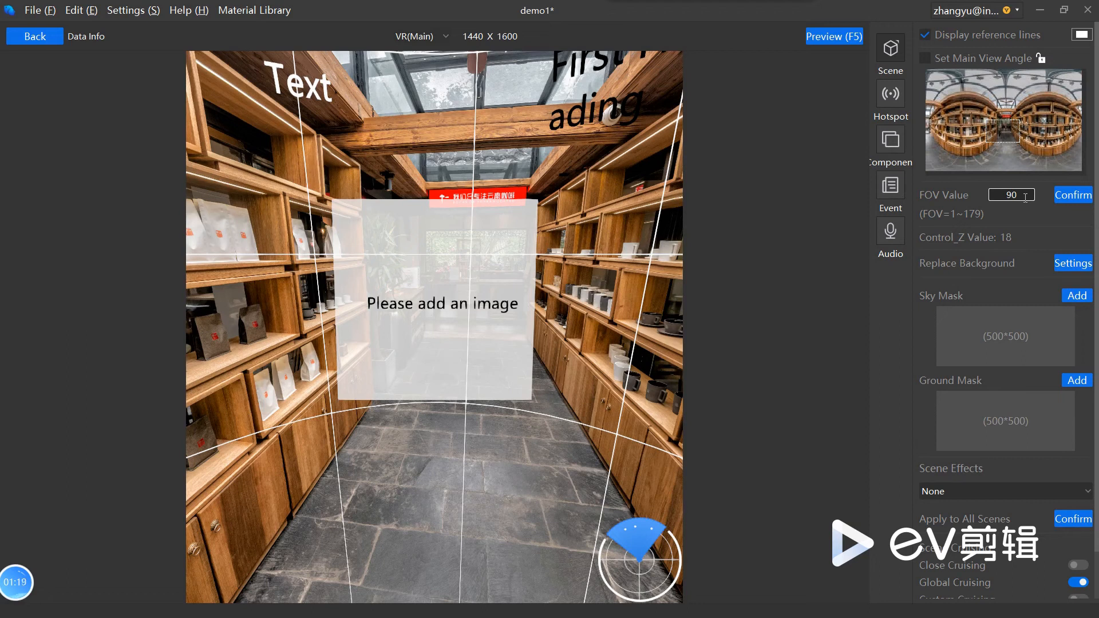
left_click(1085, 268)
left_click(490, 180)
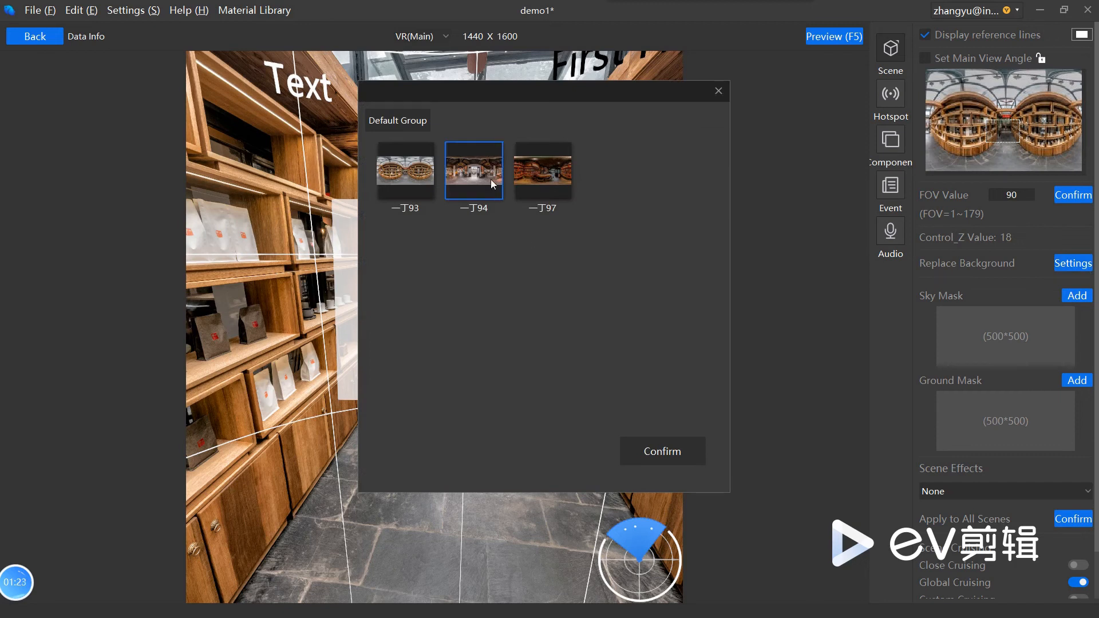
left_click(680, 463)
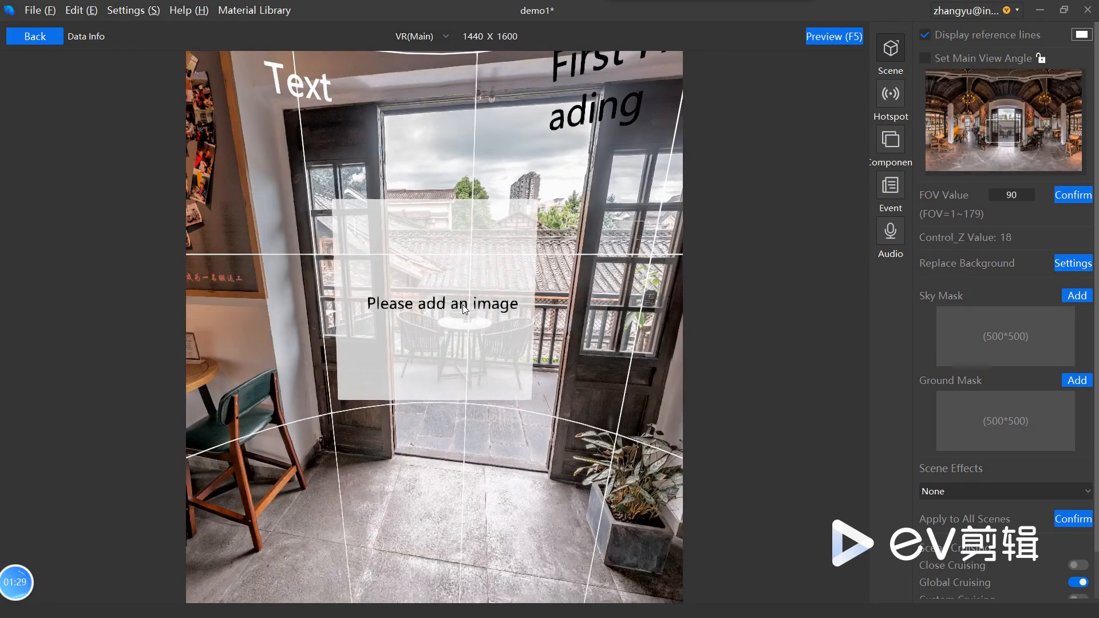
Step: Fill the empty image component with timg (1).gif from the material library and move it to the wall left of the balcony doorway
left_click(464, 309)
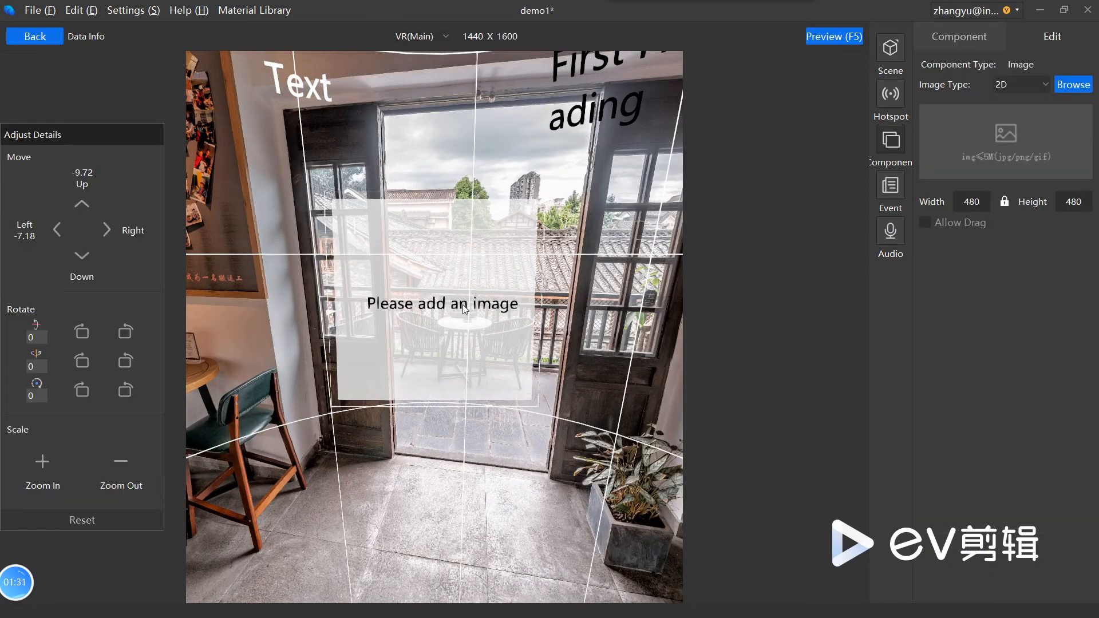
left_click(1067, 86)
left_click(1021, 108)
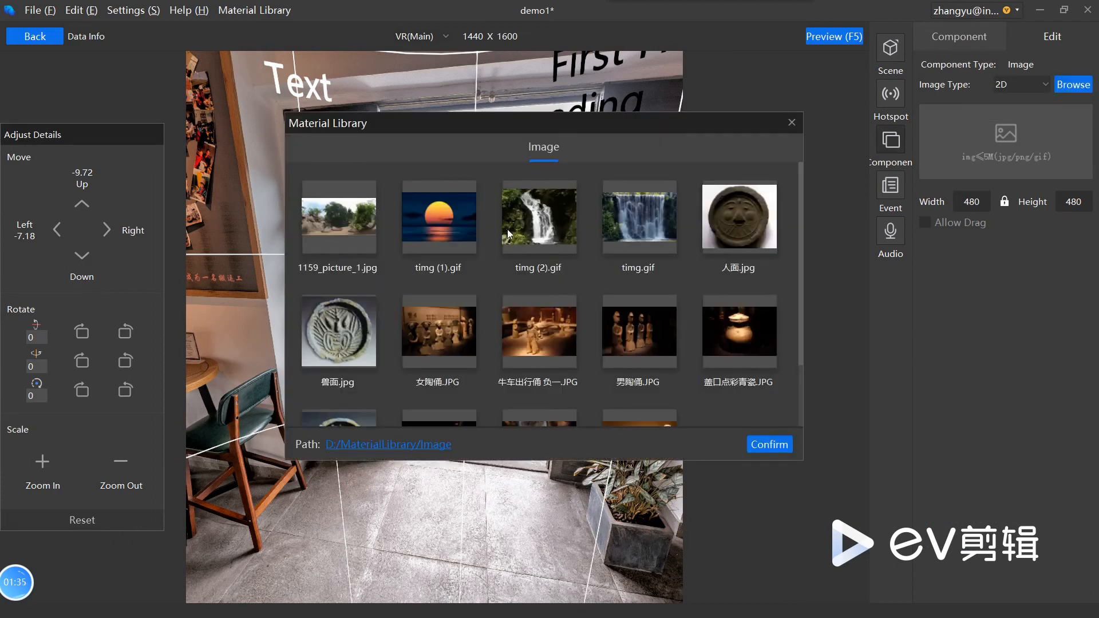
left_click(449, 228)
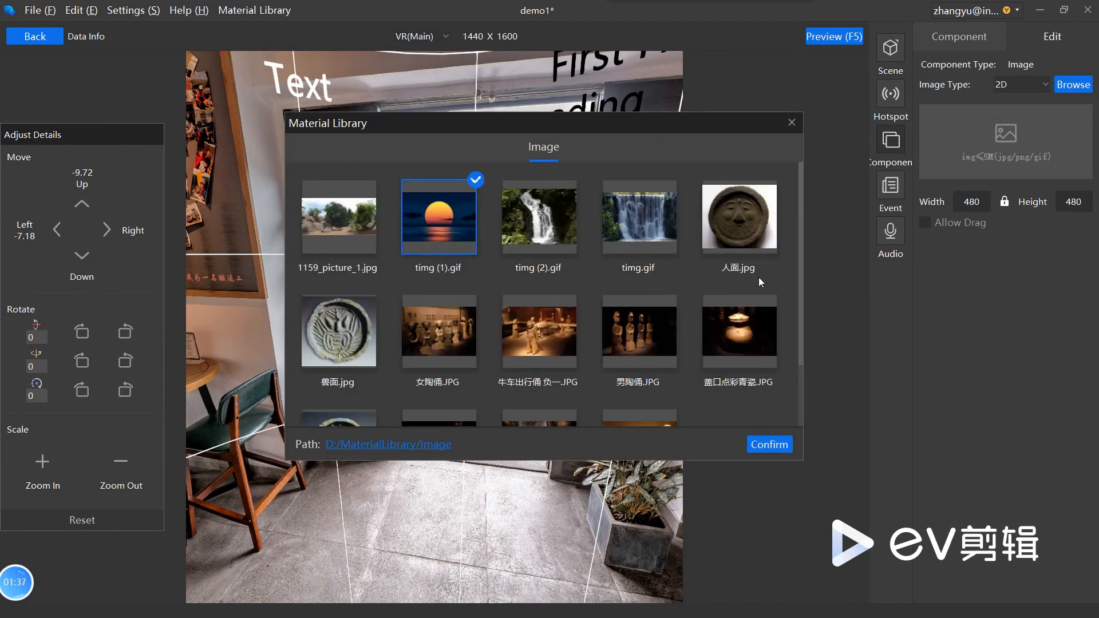
left_click(769, 445)
left_click_drag(474, 334, 353, 283)
mouse_move(566, 425)
left_mouse_down()
mouse_move(627, 428)
mouse_move(584, 435)
left_mouse_up()
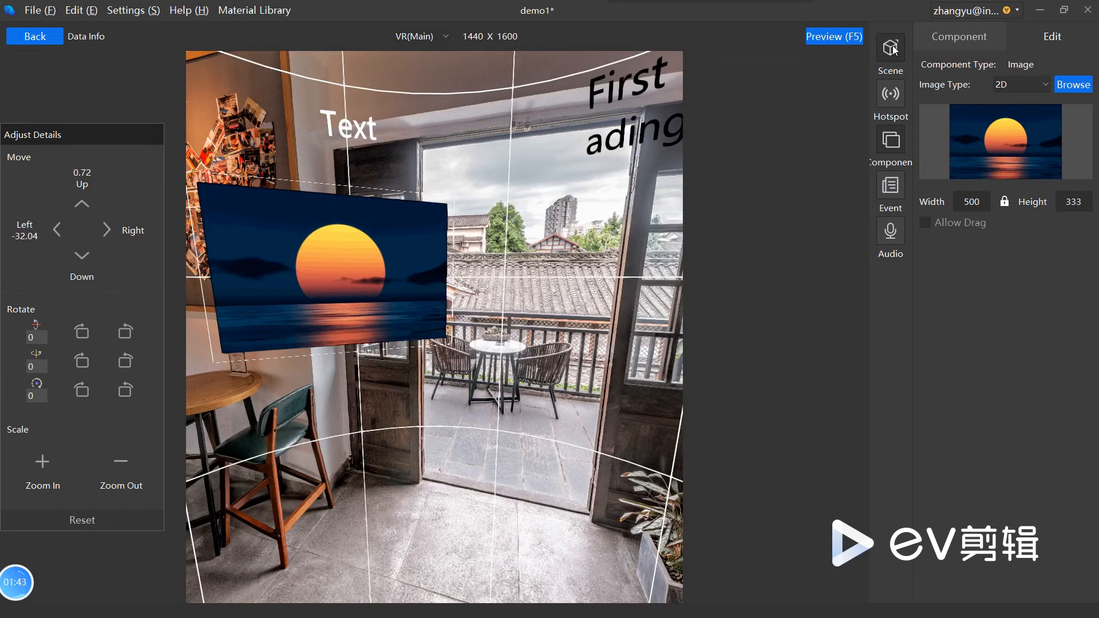
Step: Hide the scene's reference lines and add 5G切换1.png from the MaterialLibrary Image folder as the sky mask
left_click(890, 49)
left_click(998, 36)
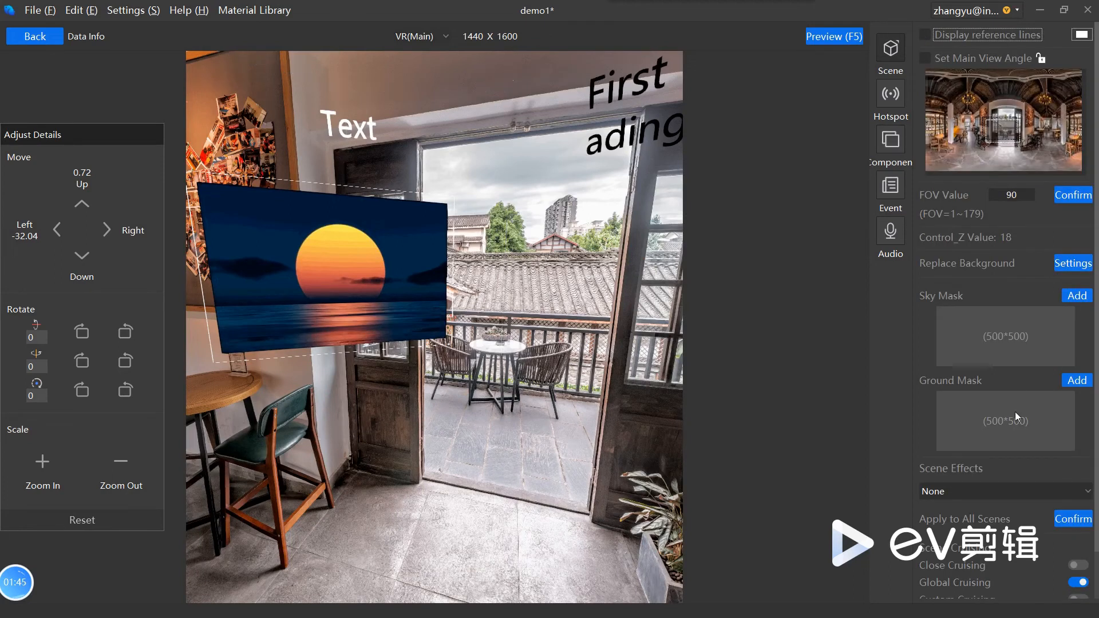
left_click(1078, 296)
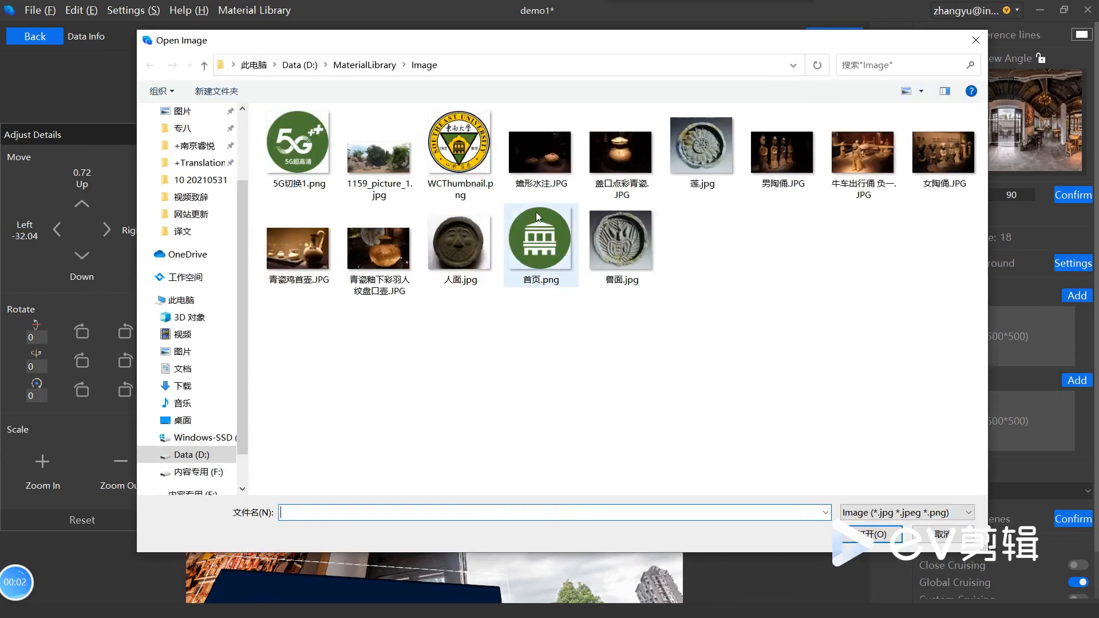
left_click(310, 163)
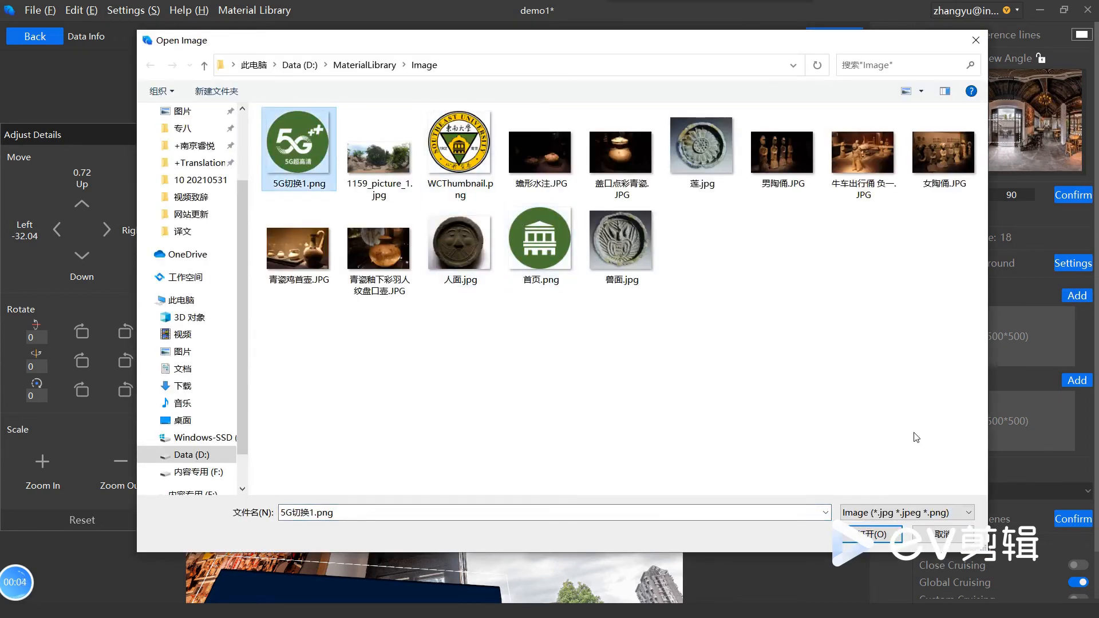
left_click(876, 535)
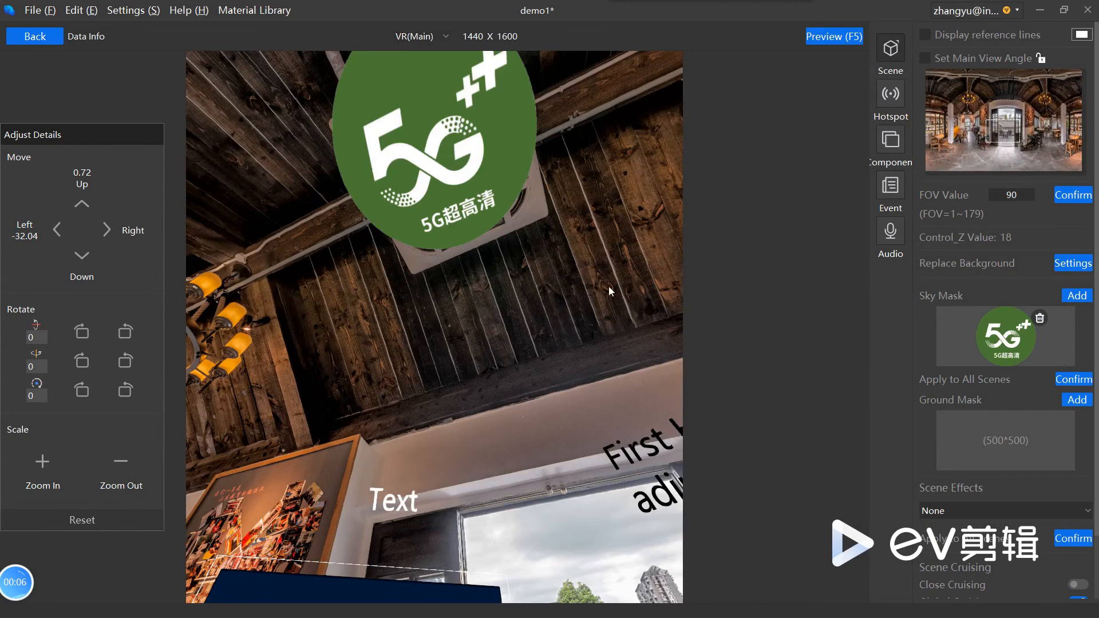
left_click_drag(509, 292, 510, 373)
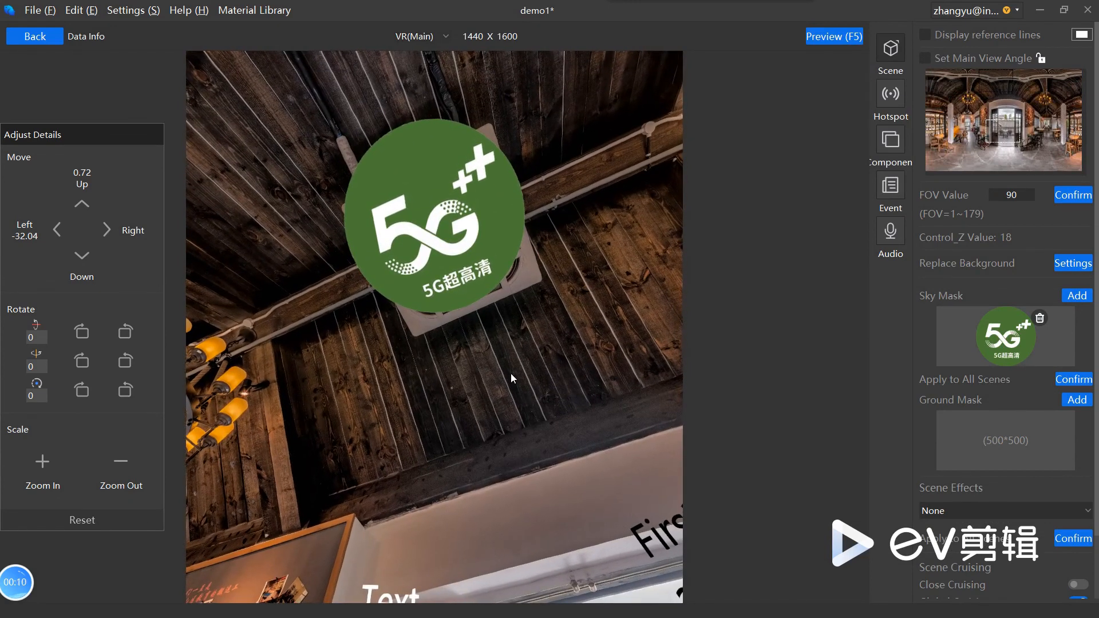
Step: Add WCThumbnail.png from the MaterialLibrary Image folder as the scene's ground mask and look at it on the floor
left_click_drag(516, 421, 689, 131)
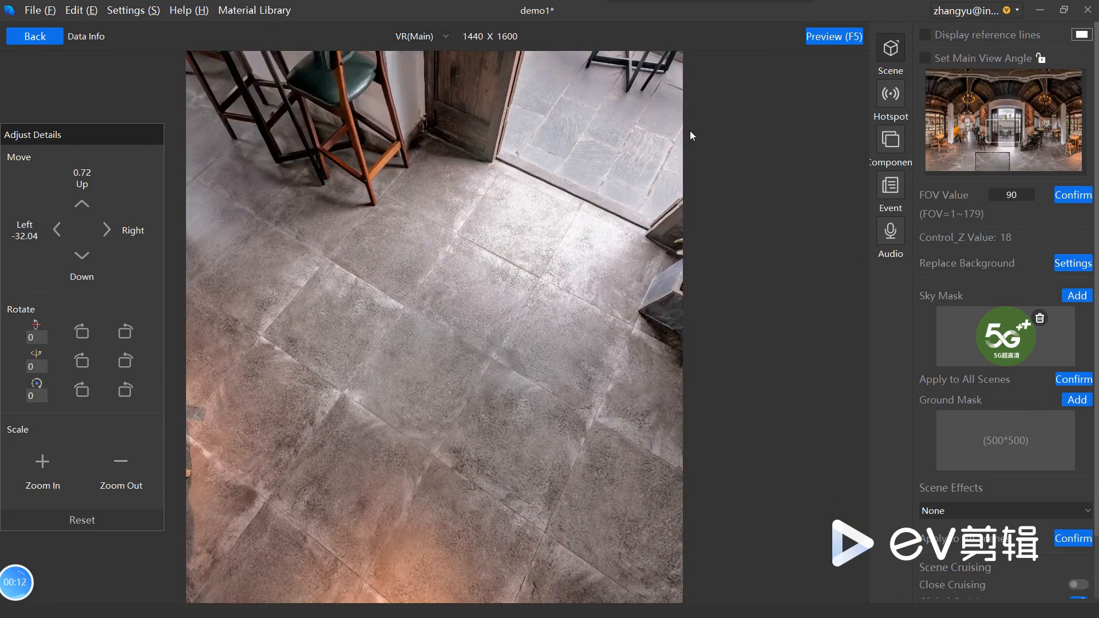
left_click(1075, 400)
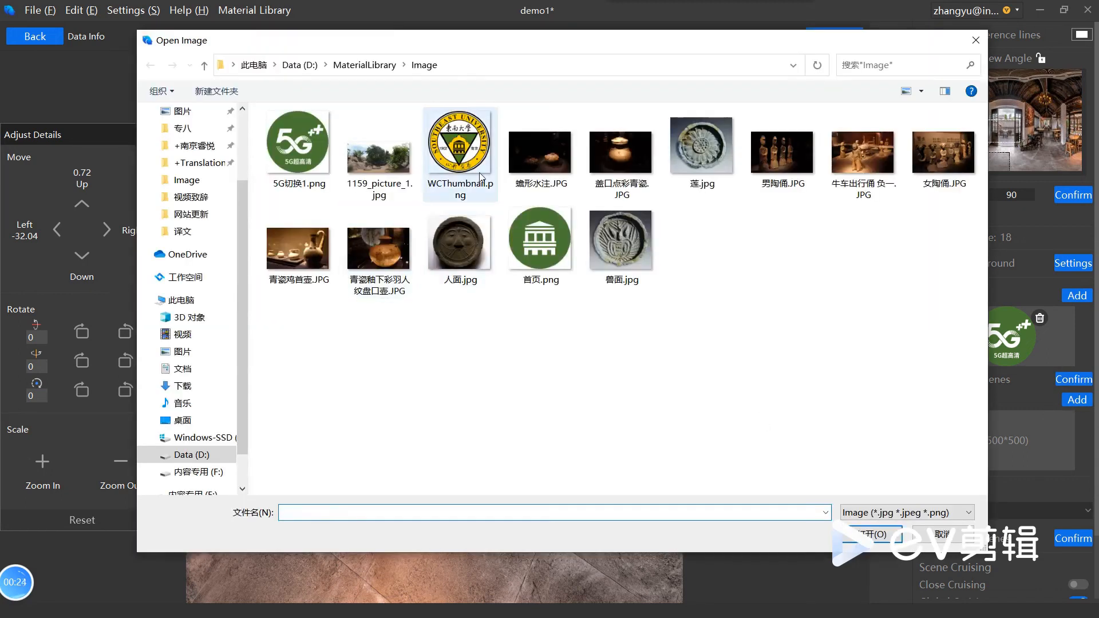
left_click(469, 170)
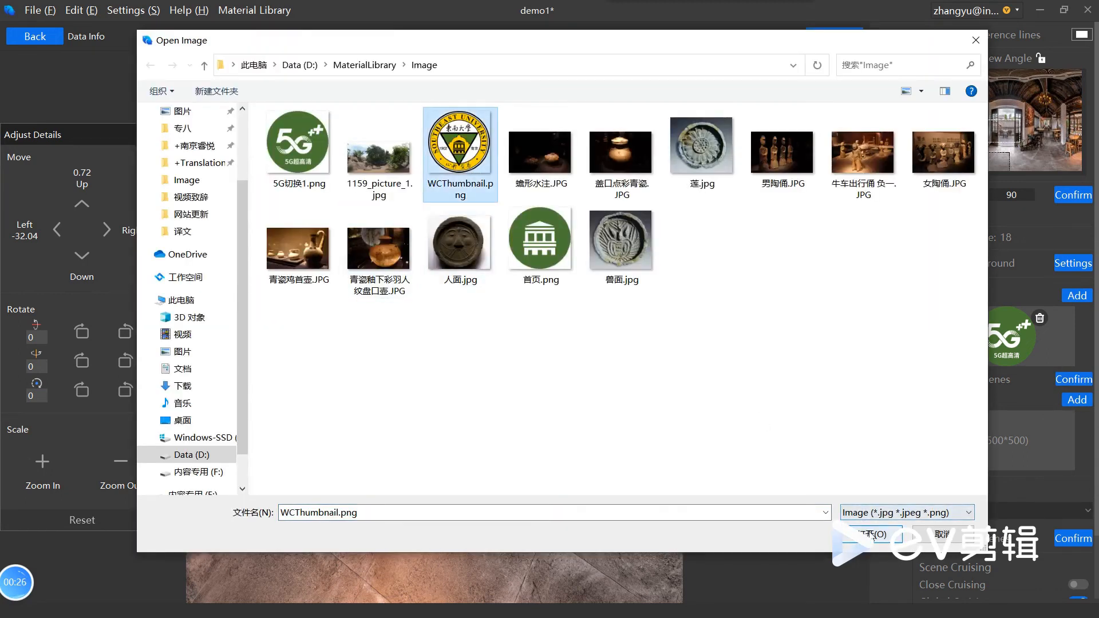
left_click(871, 534)
left_click_drag(524, 516, 493, 615)
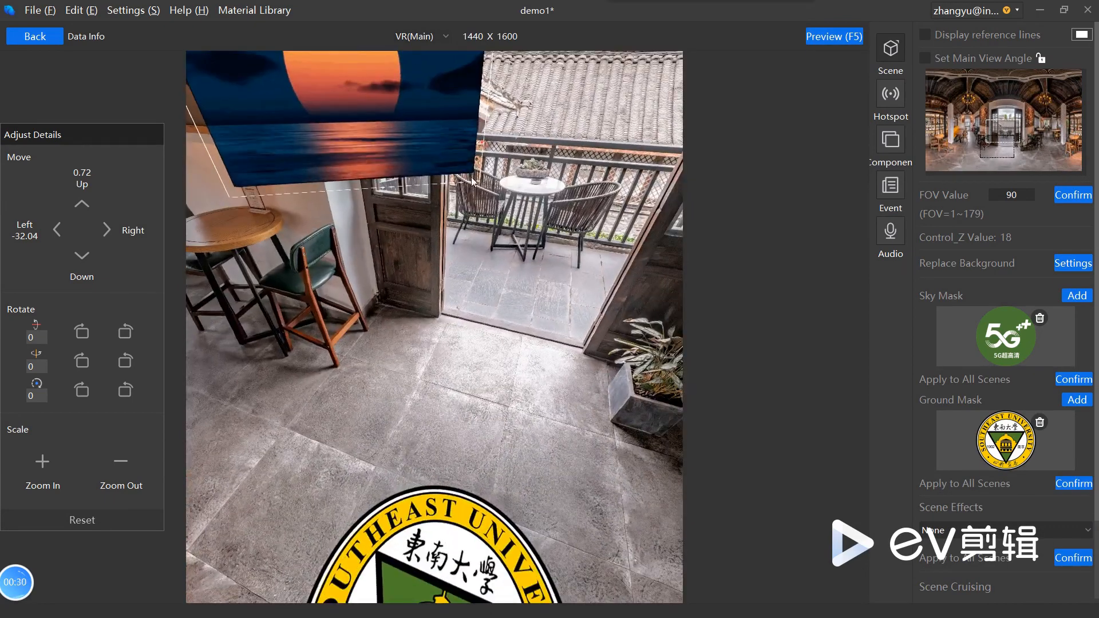
Step: Set the scene effect to Sun and place the sun marker in the sky outside the balcony doorway
scroll(1032, 507, "down", 5)
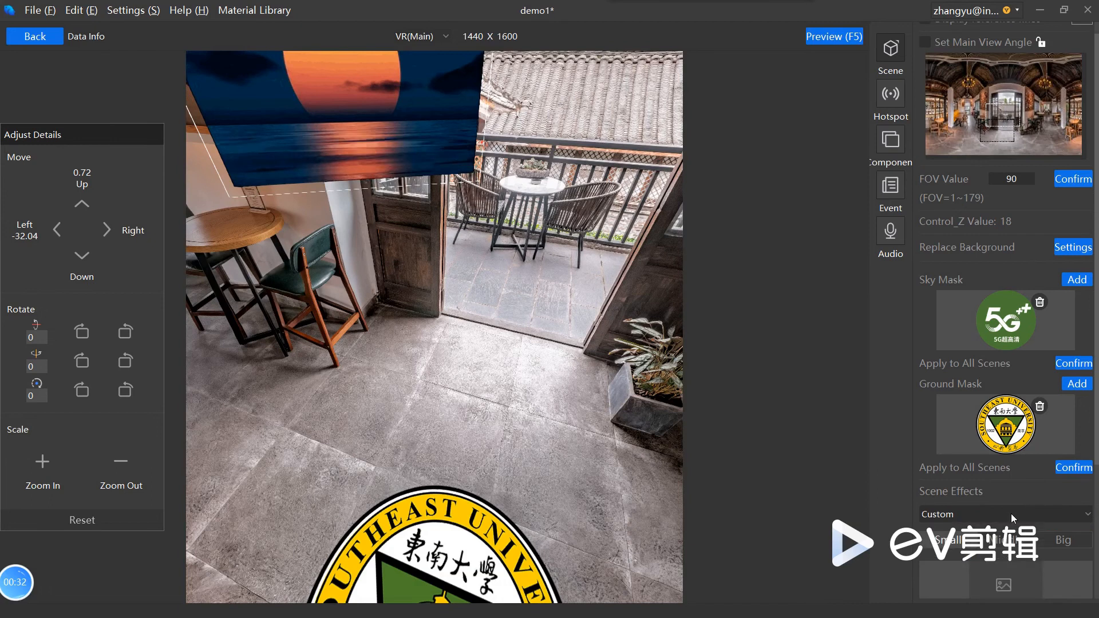
left_click(1005, 514)
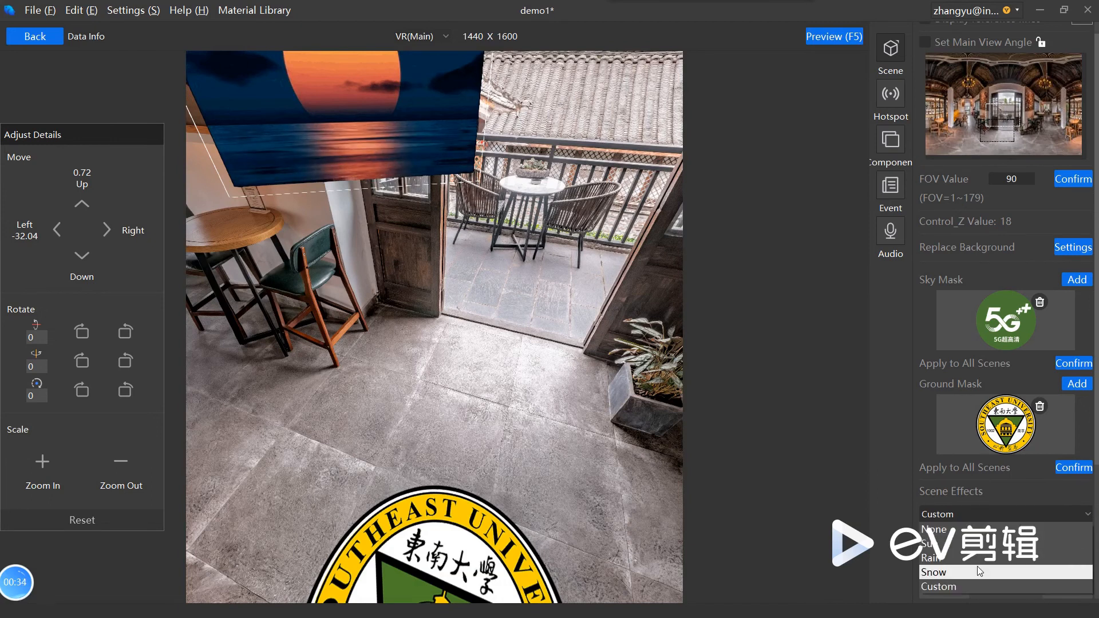
left_click(953, 548)
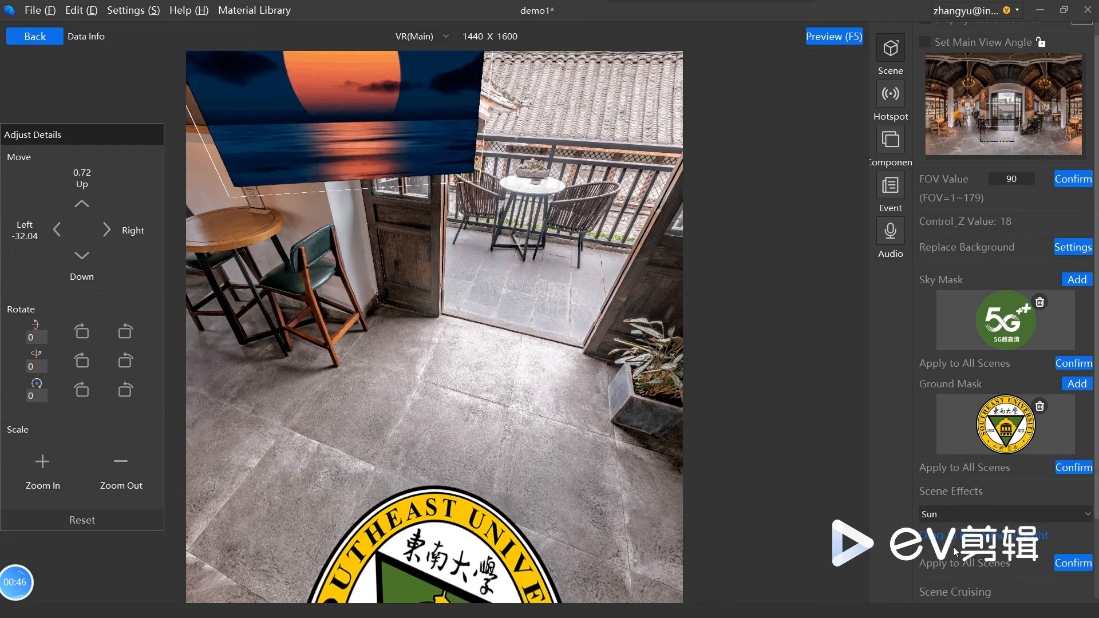
left_click_drag(582, 384, 535, 532)
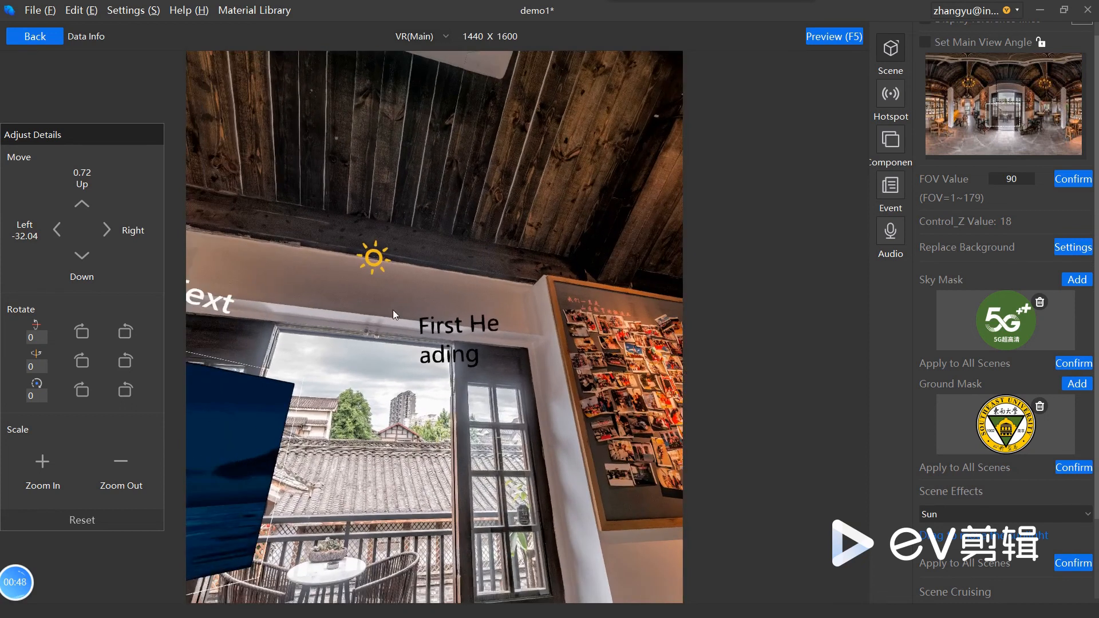
left_click_drag(380, 252, 412, 393)
left_click_drag(484, 454, 535, 400)
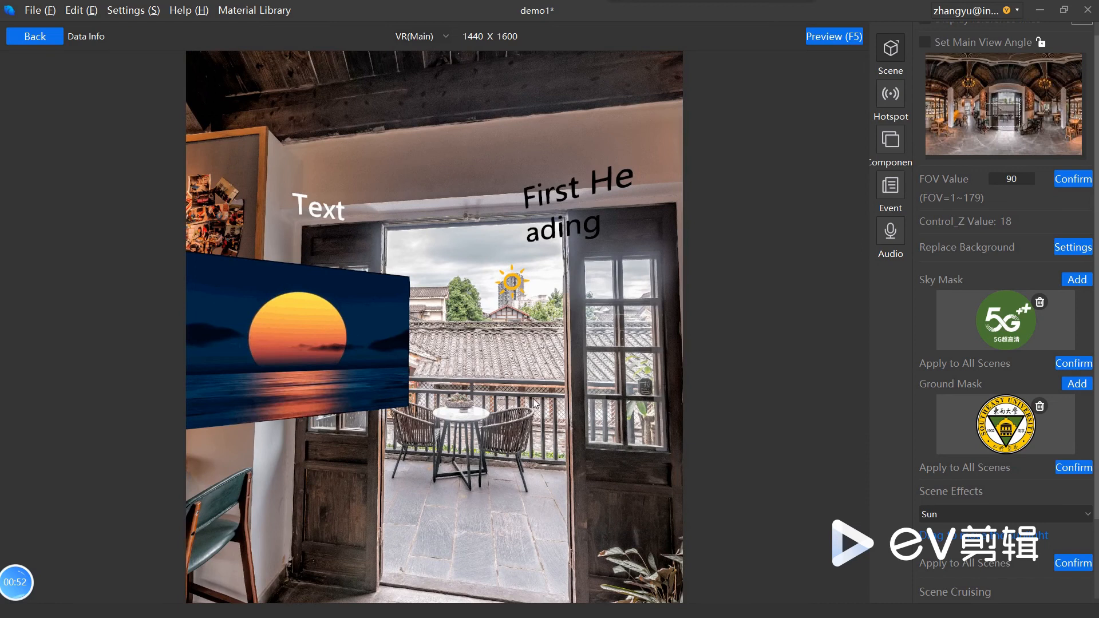
Step: Preview the scene with the Sun effect, look around from the balcony doorway to the photo wall, and close the preview
left_click(824, 37)
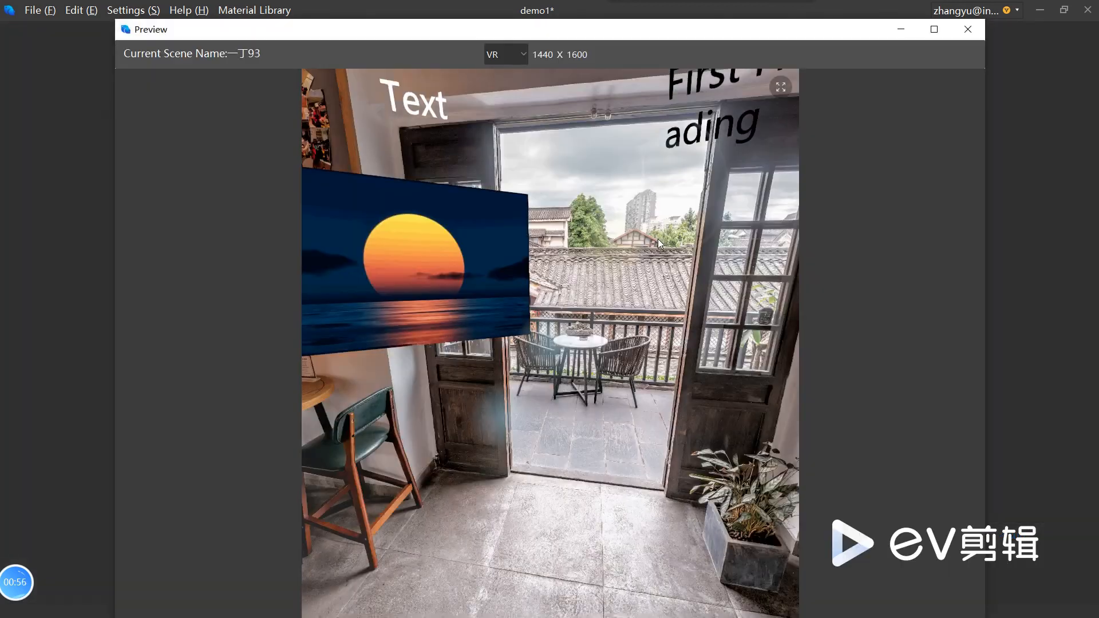
left_click_drag(641, 452, 527, 488)
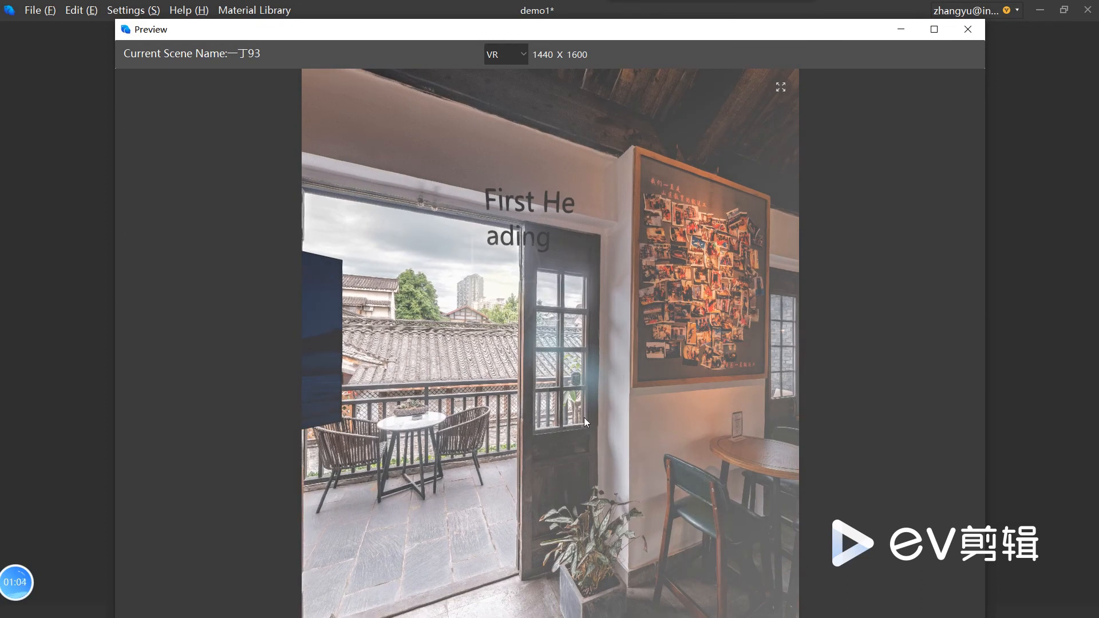
mouse_move(593, 470)
left_mouse_down()
mouse_move(626, 475)
mouse_move(523, 480)
mouse_move(582, 468)
left_mouse_up()
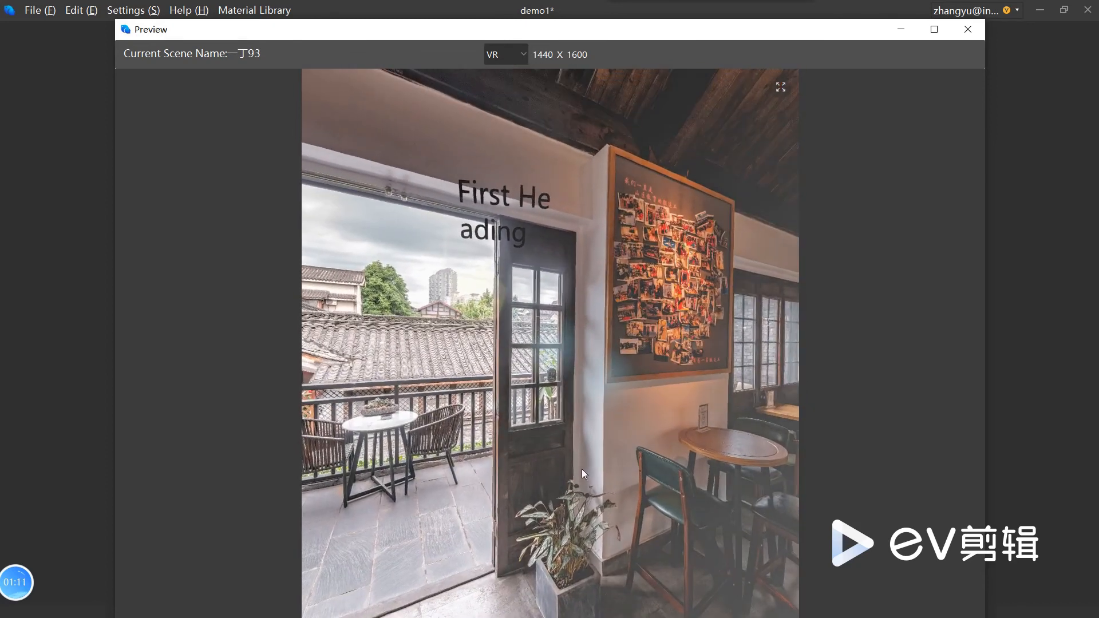
left_click(959, 30)
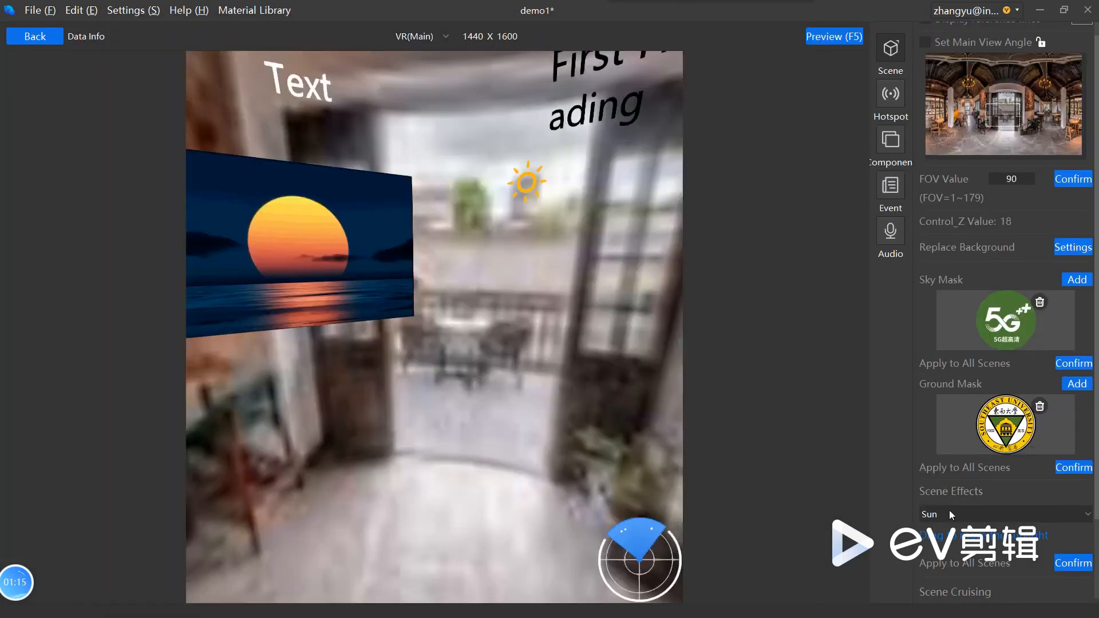
Step: Return to the project's flow chart, look through the Default Group scenes, and open the page for adding scene materials
left_click(949, 514)
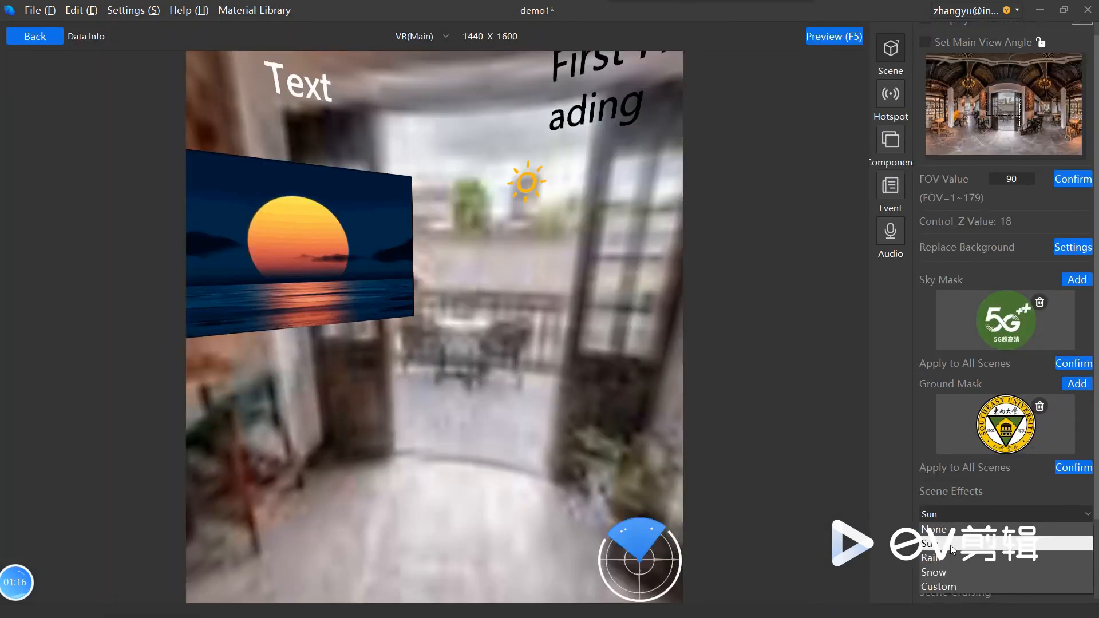
left_click(40, 40)
left_click(40, 40)
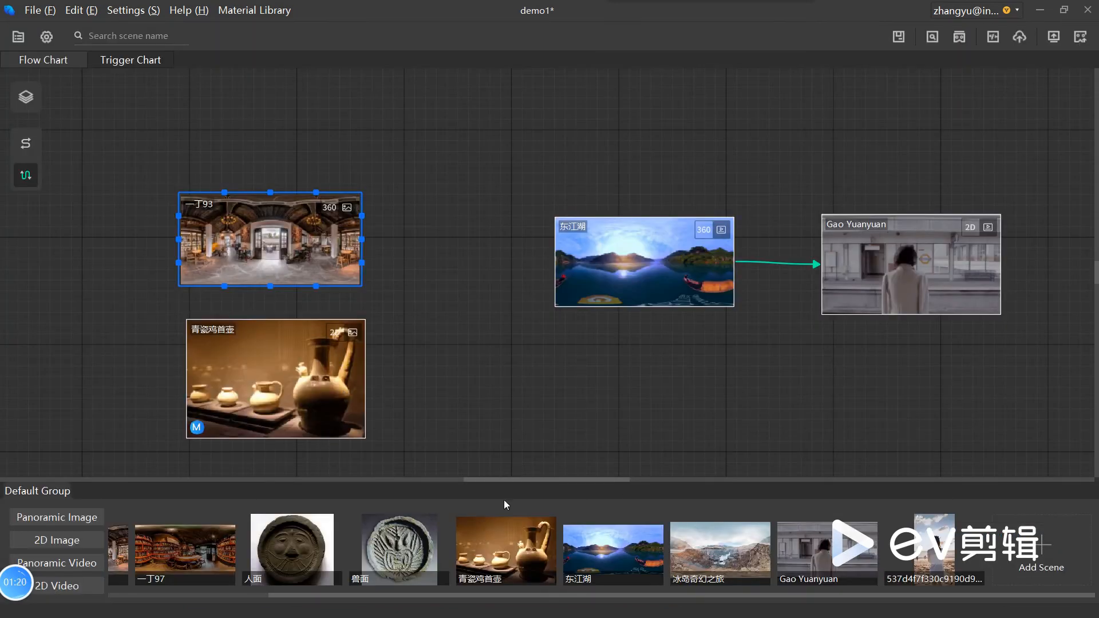
left_click_drag(384, 593, 186, 578)
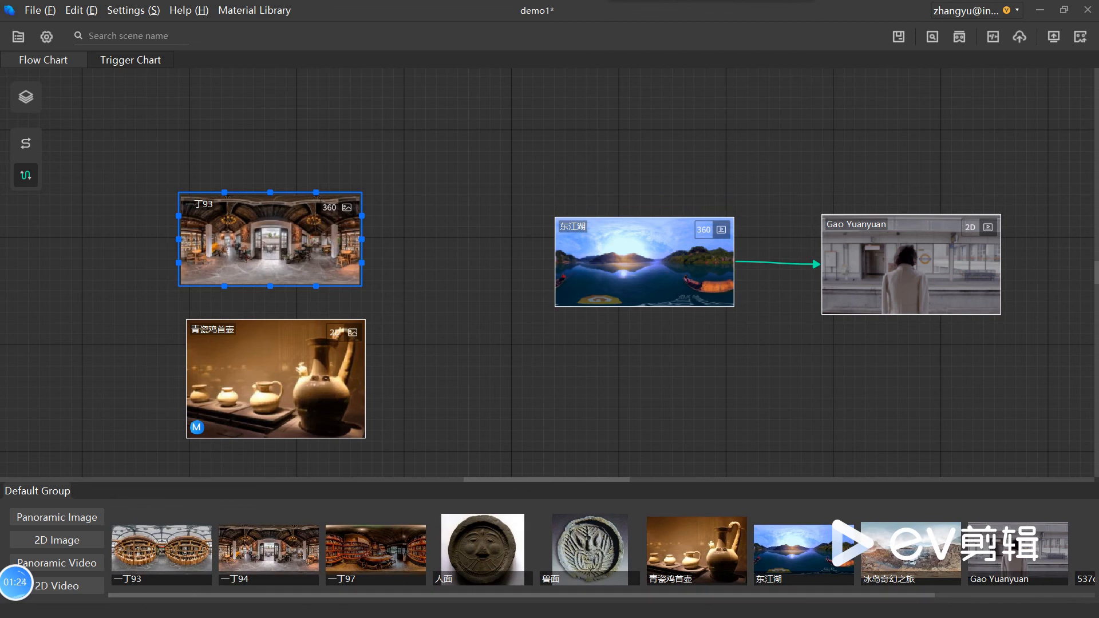
left_click_drag(918, 596, 1075, 582)
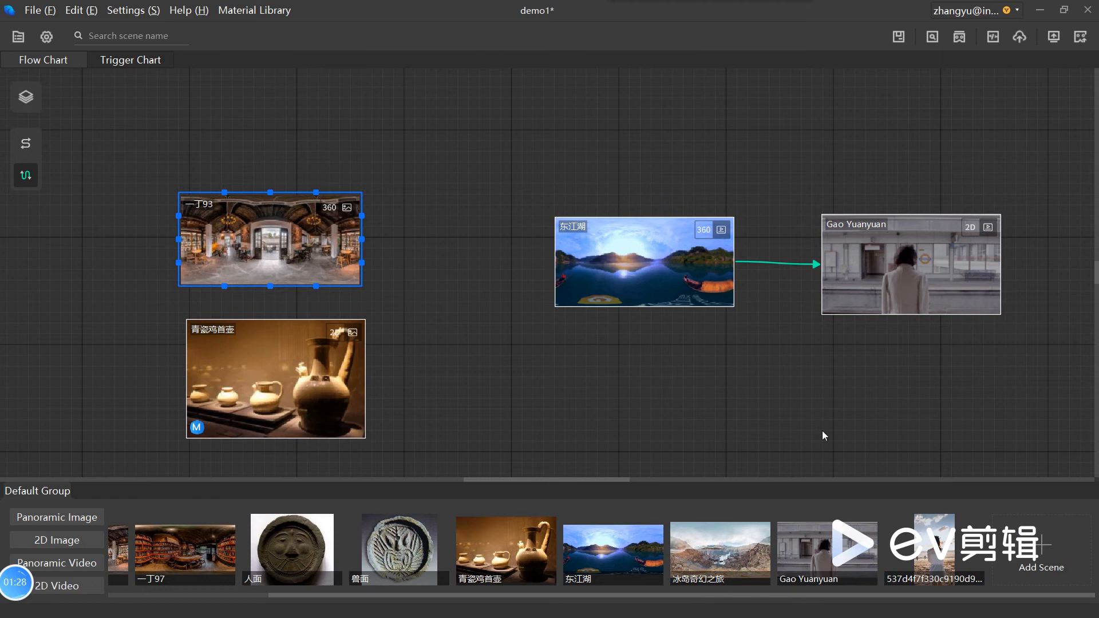
left_click(1072, 588)
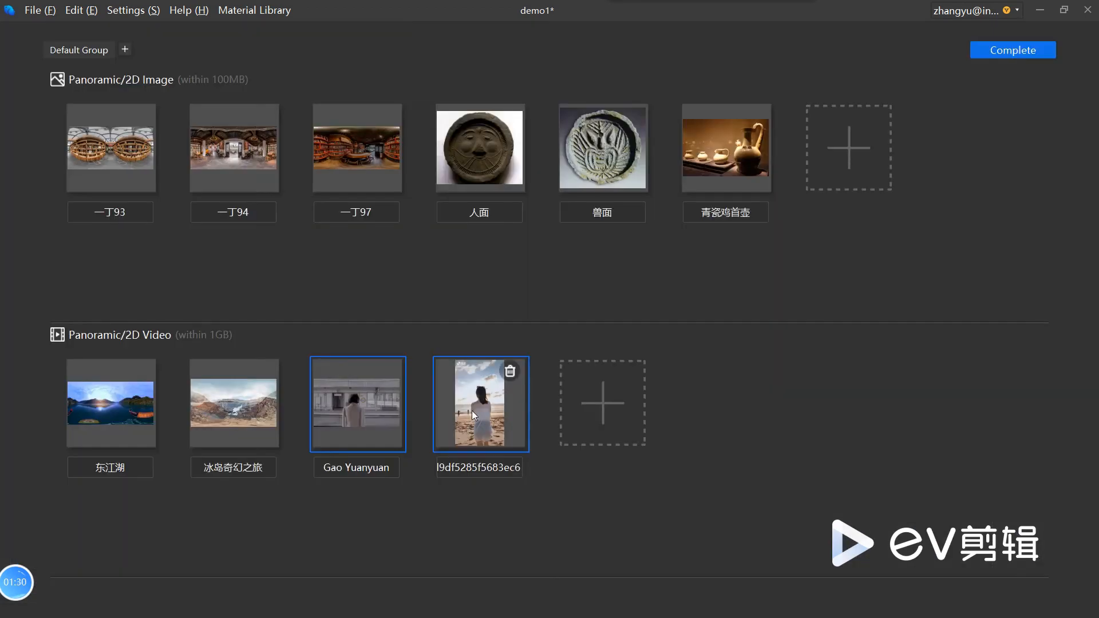
Step: Add the panoramic images 一丁95.jpg and 一丁96.jpg from the material library and finish adding scene materials
left_click(853, 114)
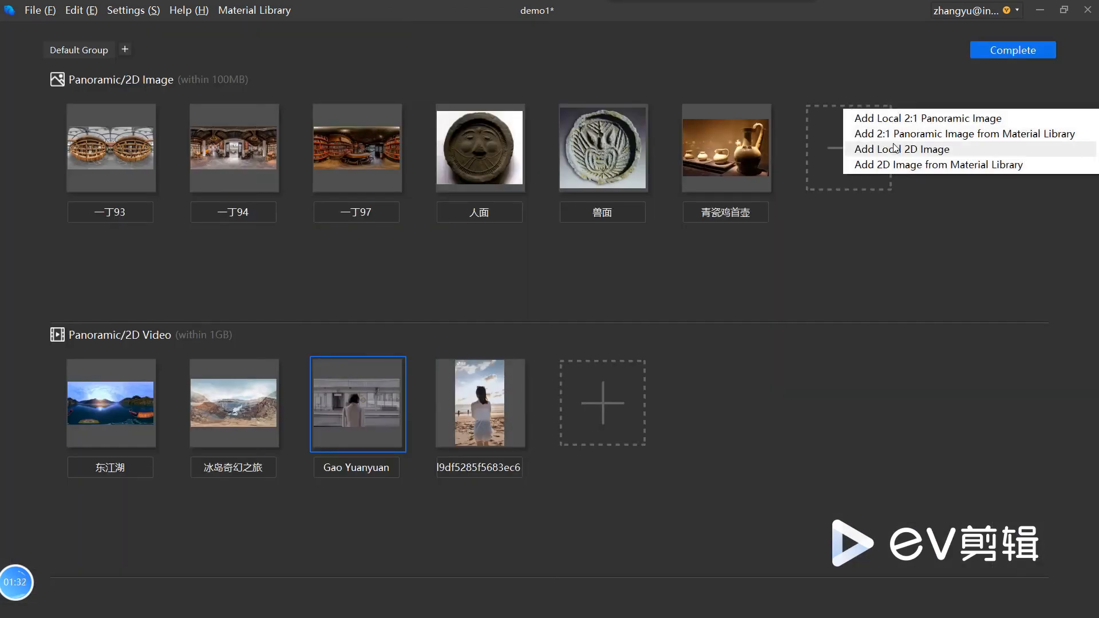
left_click(916, 129)
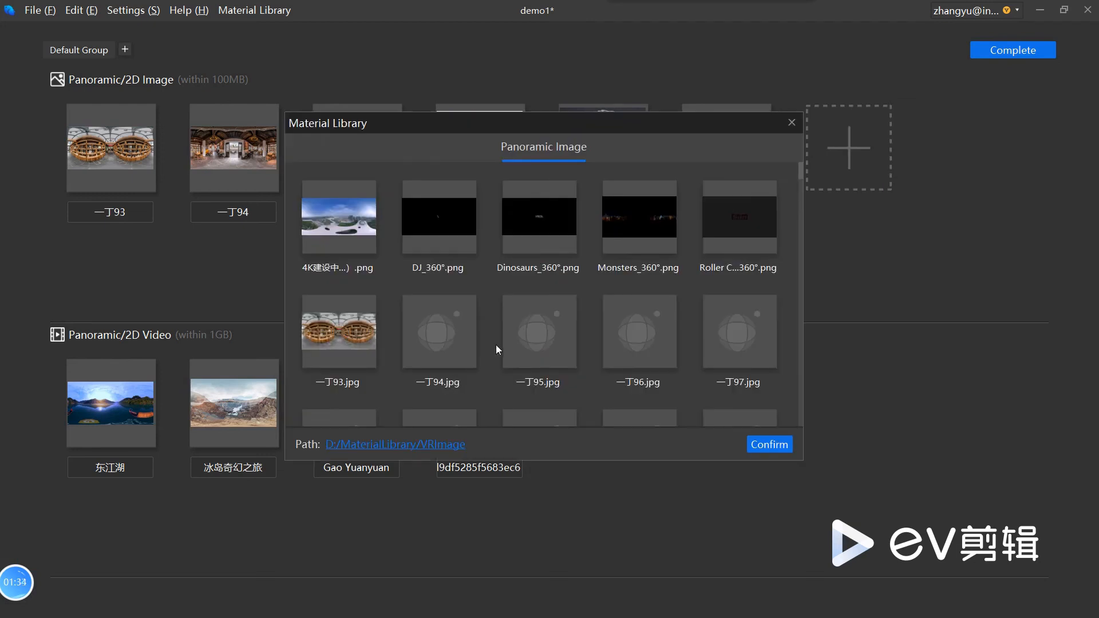
left_click(546, 343)
left_click(654, 345)
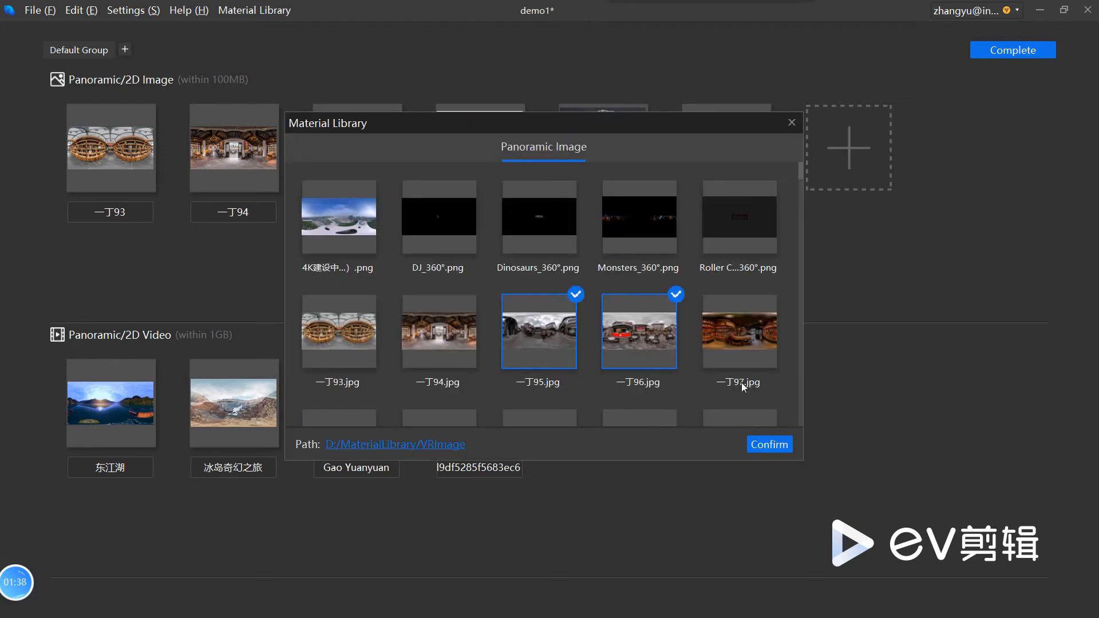
left_click(773, 443)
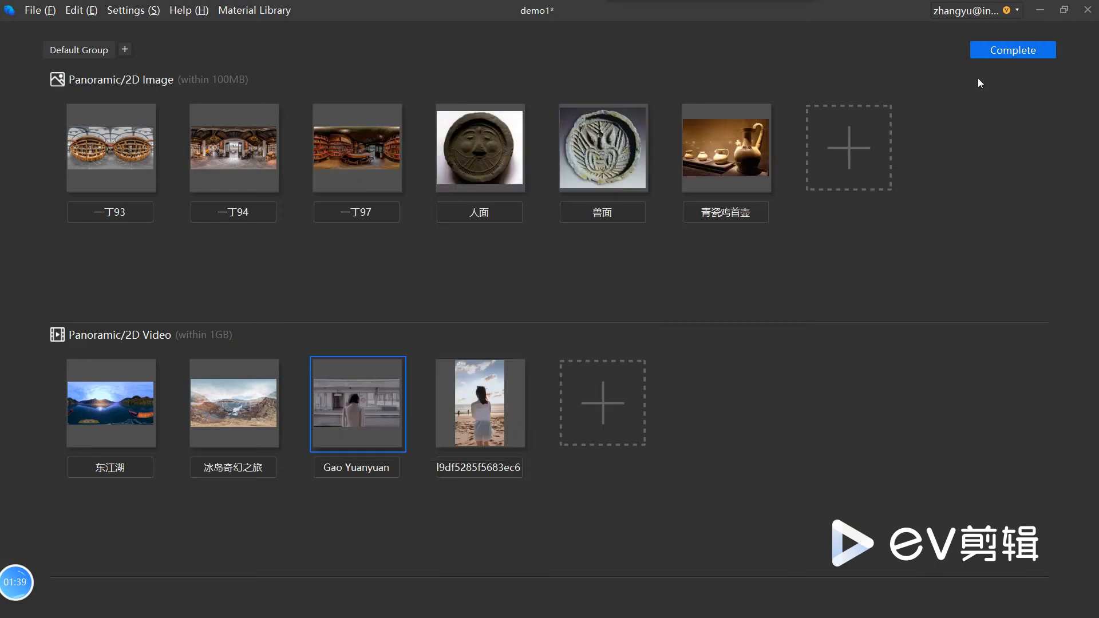
left_click(1038, 51)
Step: Place the 一丁95 and 一丁96 scenes on the flow chart and open 一丁95 for editing
left_click_drag(857, 558, 571, 416)
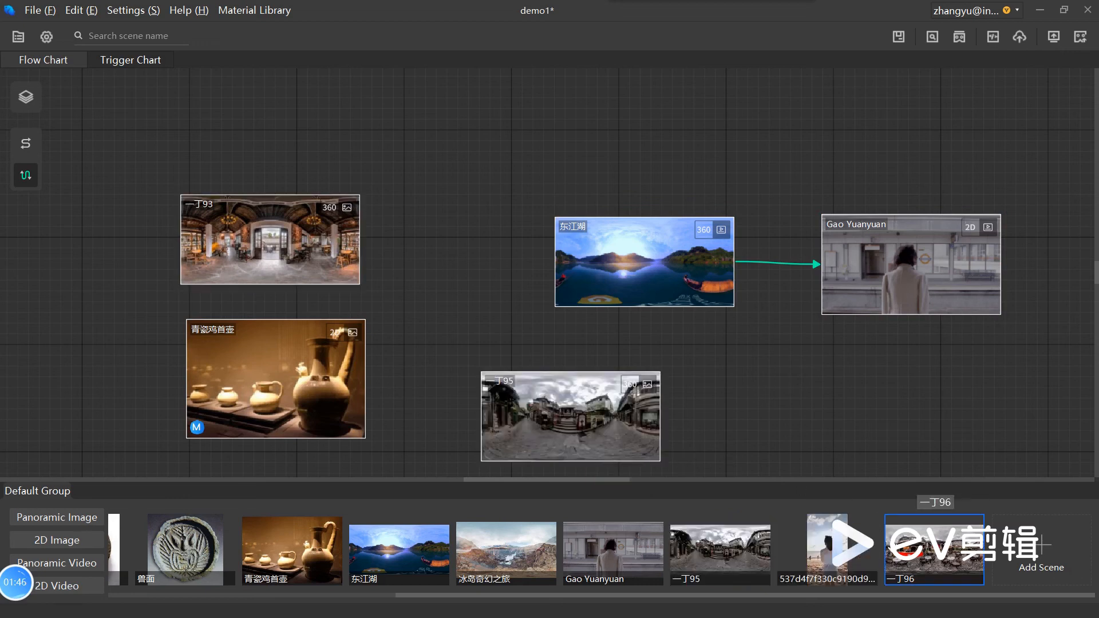
left_click_drag(933, 550, 752, 386)
left_click(554, 422)
double_click(555, 422)
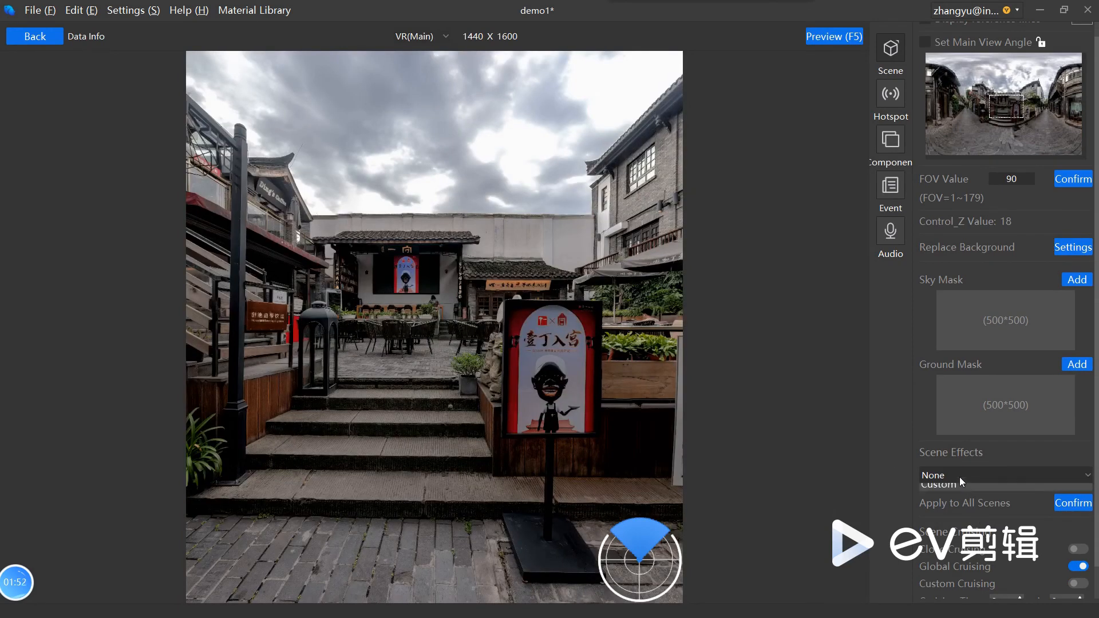
Step: Try the Sun effect on scene 一丁95 with the marker above the courtyard wall, look around in the preview, and close it
left_click(959, 476)
left_click(960, 507)
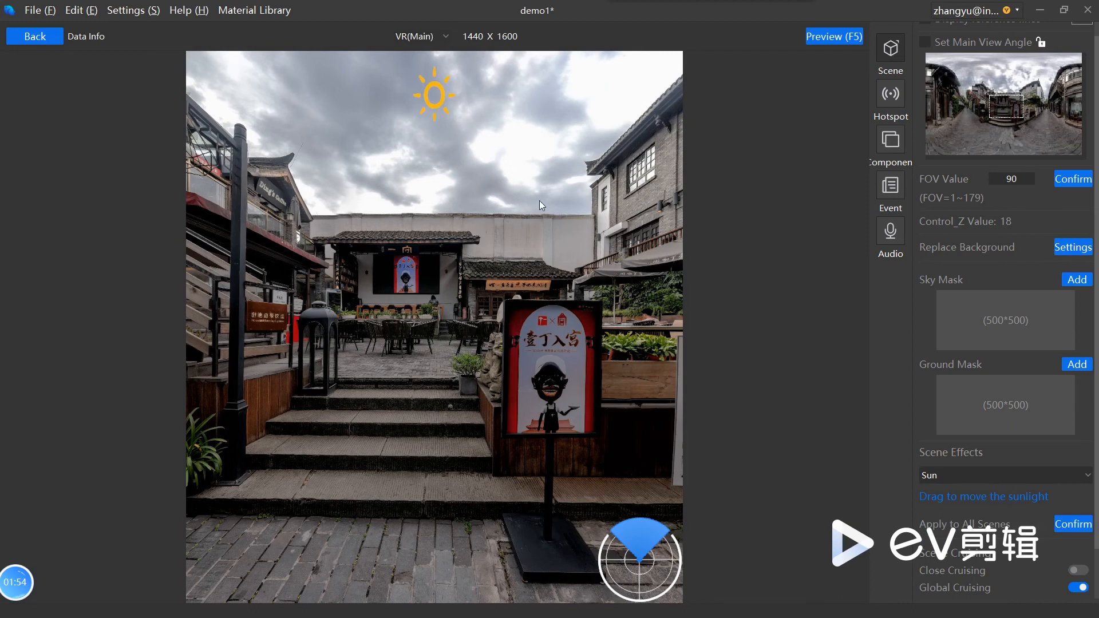
left_click_drag(429, 101, 550, 185)
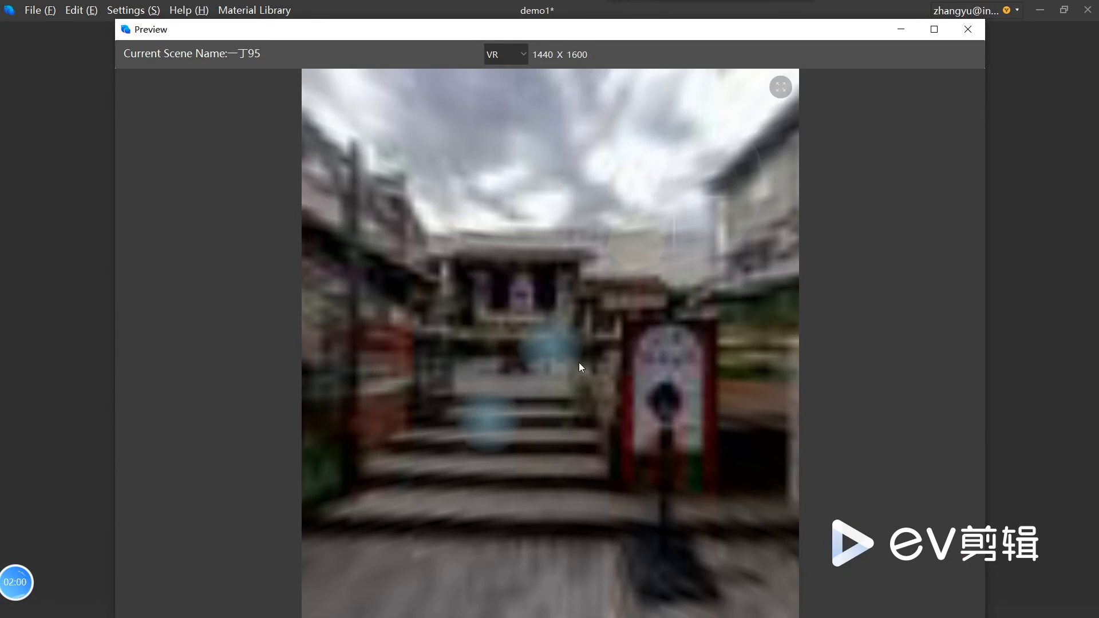
left_click_drag(558, 378, 479, 403)
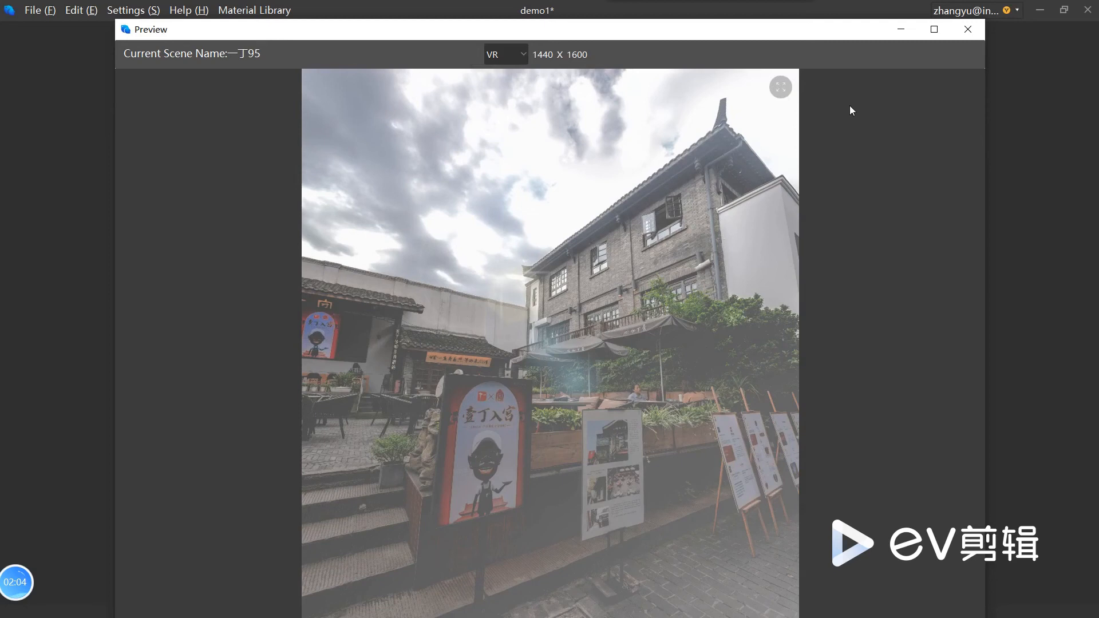
left_click(967, 29)
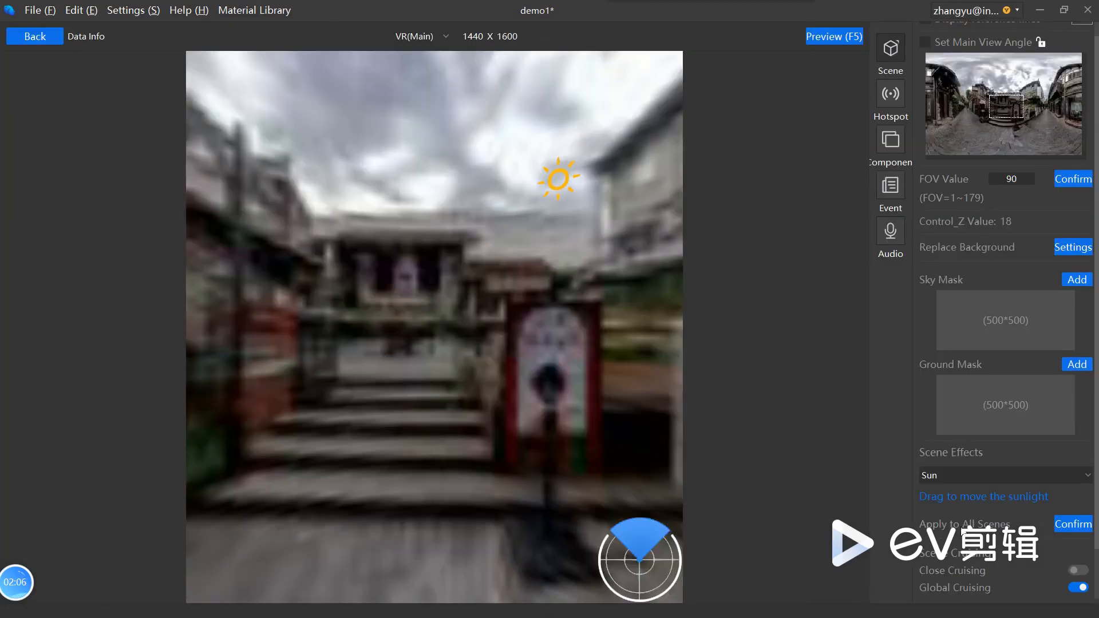
Step: Try the Rain effect at Small strength on the scene, look around in the preview, and close it
left_click(984, 475)
left_click(971, 517)
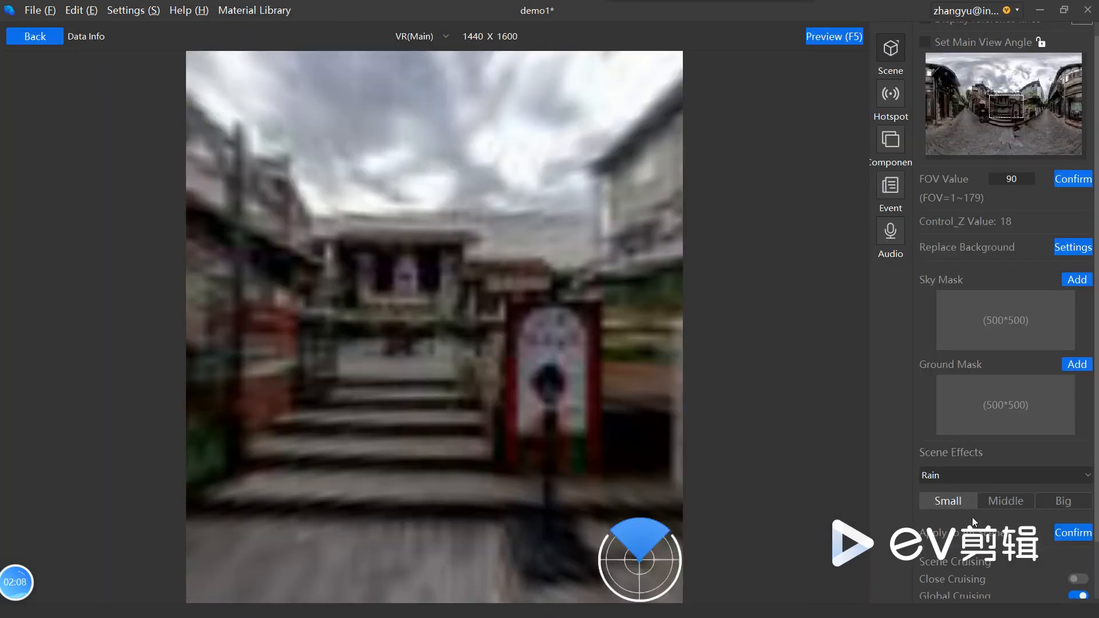
left_click(833, 39)
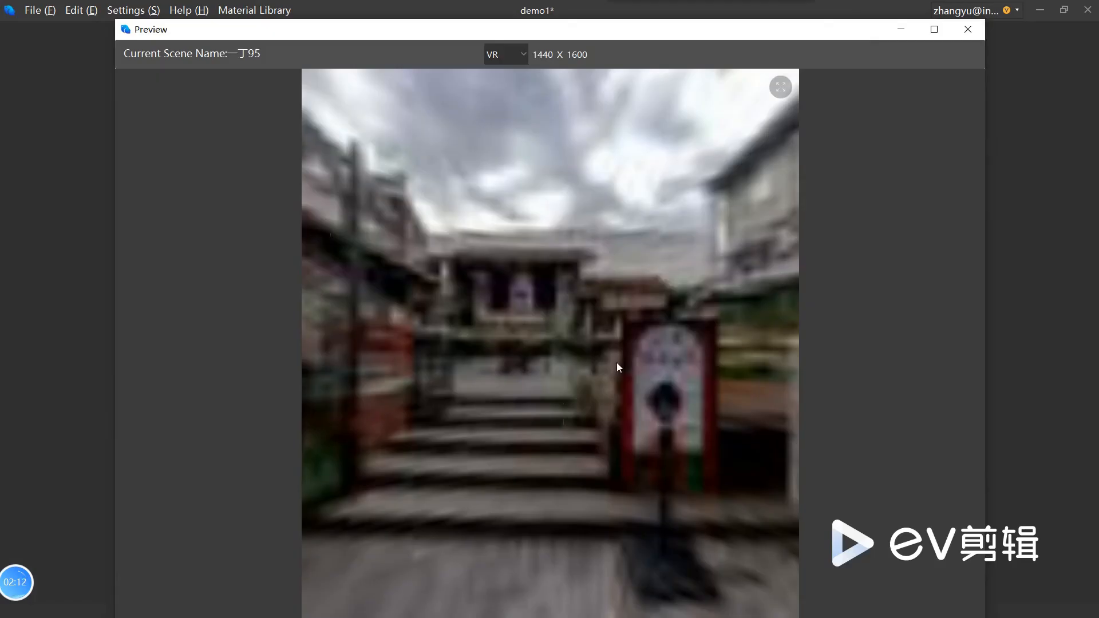
left_click_drag(615, 362, 567, 448)
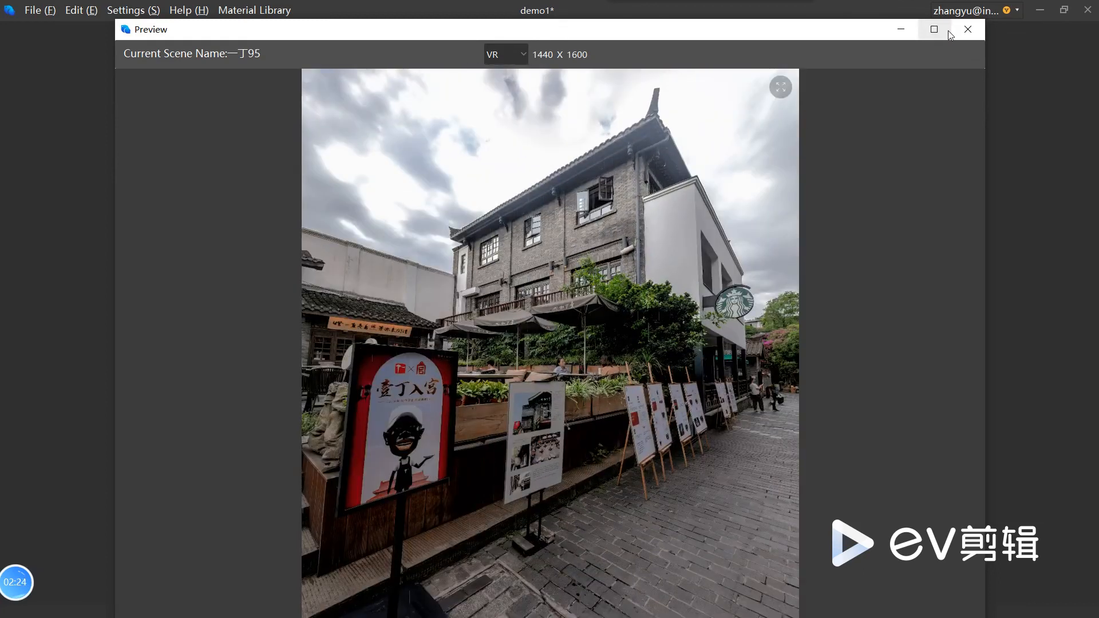
left_click(967, 29)
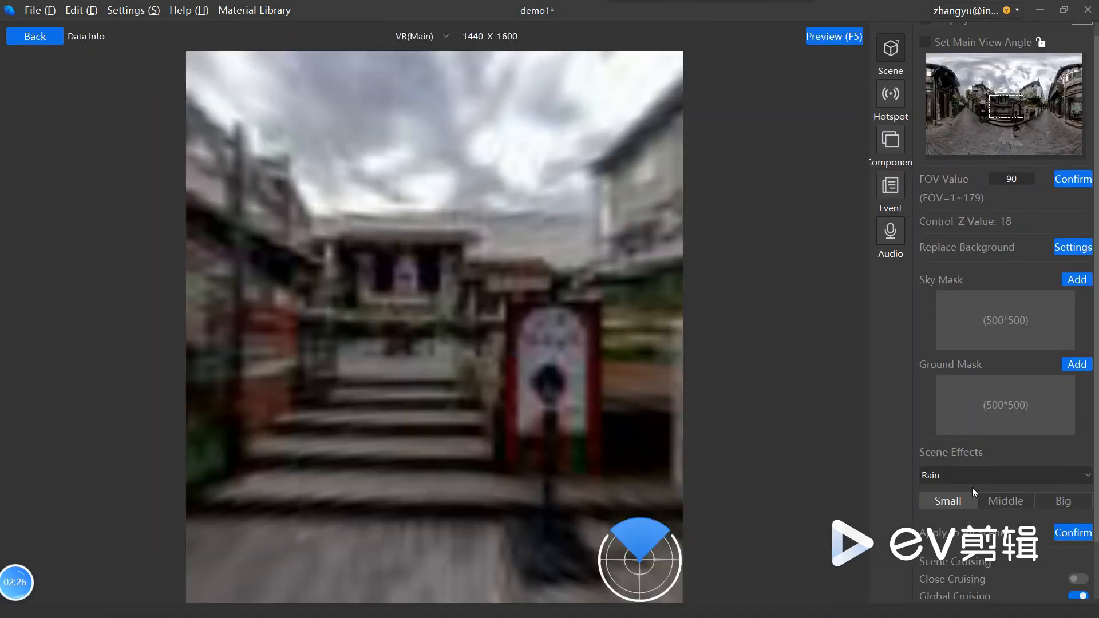
Step: Set the scene effect to Snow at Big strength, preview the snowfall, and close the preview
left_click(973, 478)
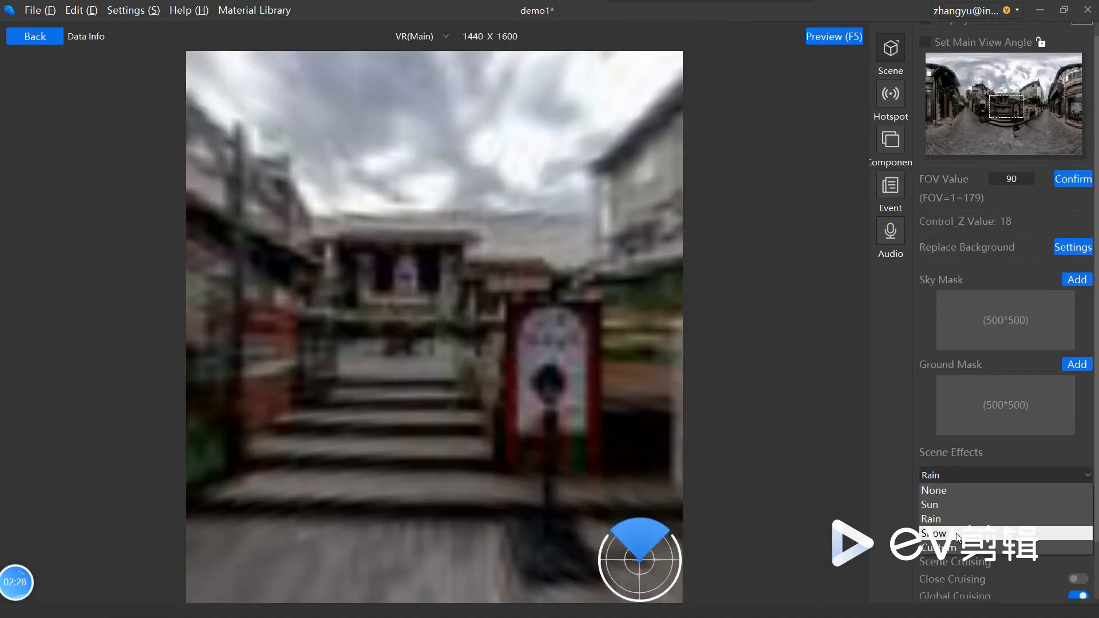
left_click(957, 533)
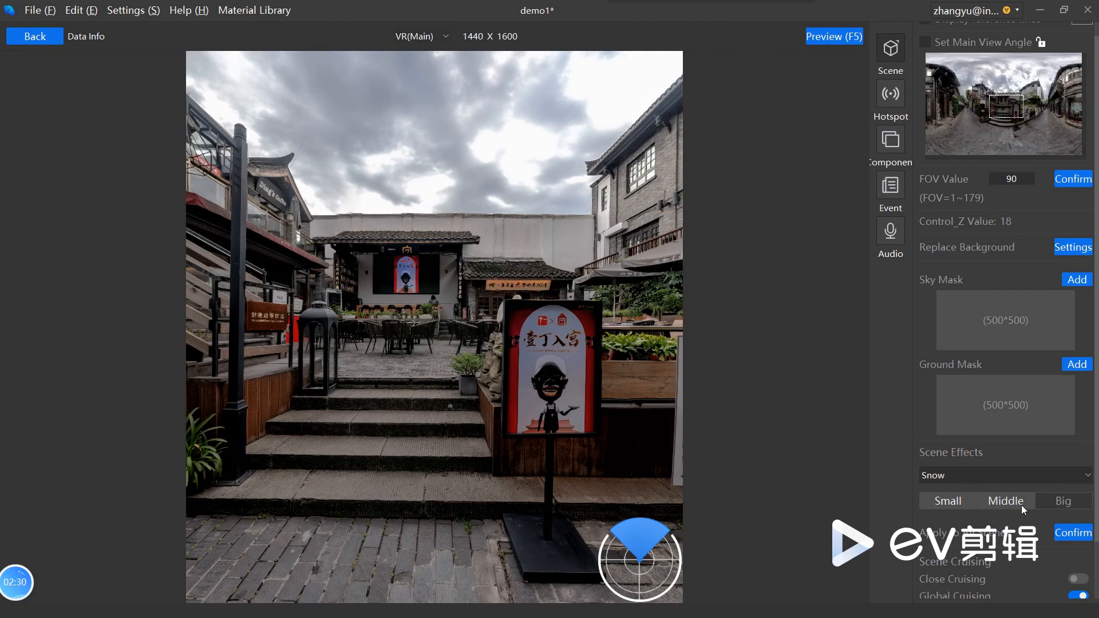
left_click(1021, 504)
left_click(1060, 503)
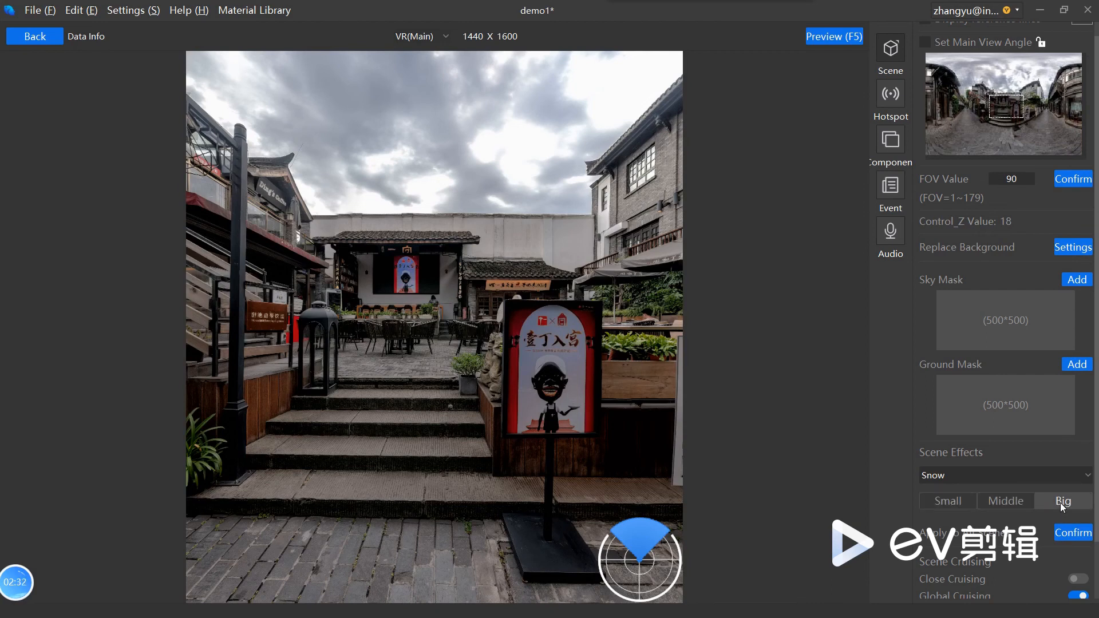
left_click(840, 35)
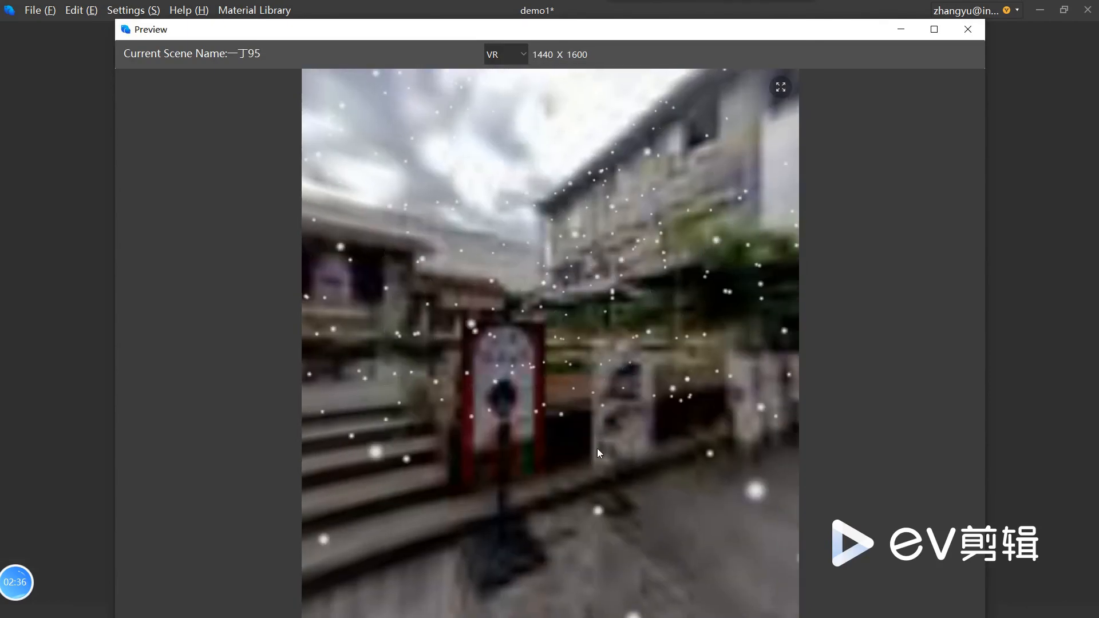
left_click(966, 30)
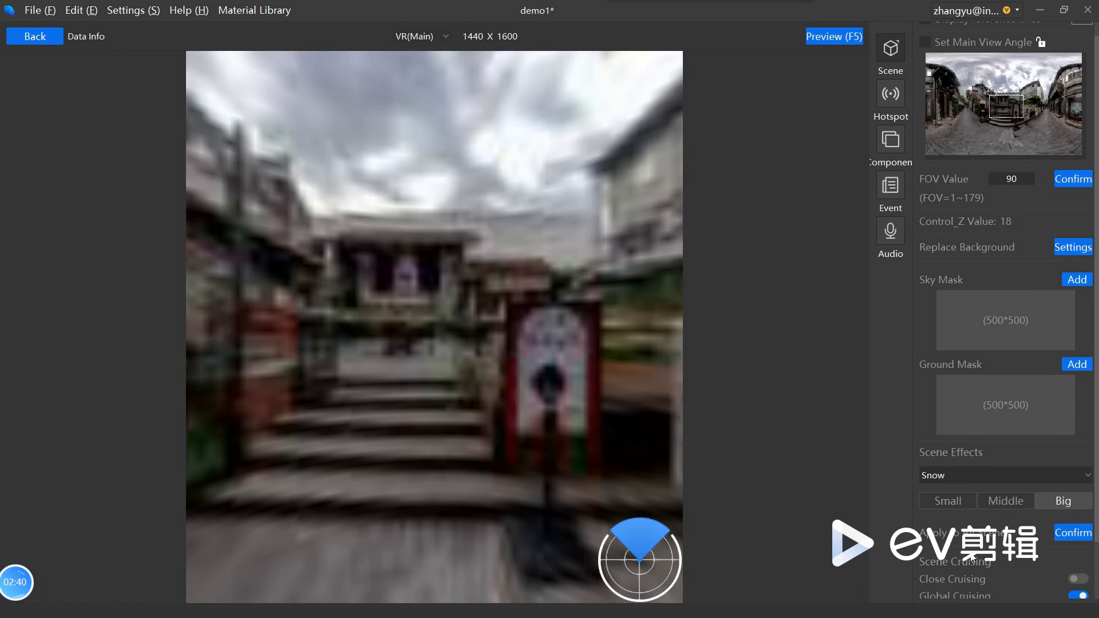
Step: Switch scene cruising to Custom Cruising with a cruising time of 1 min, preview the rotation, and close the preview
scroll(971, 558, "down", 2)
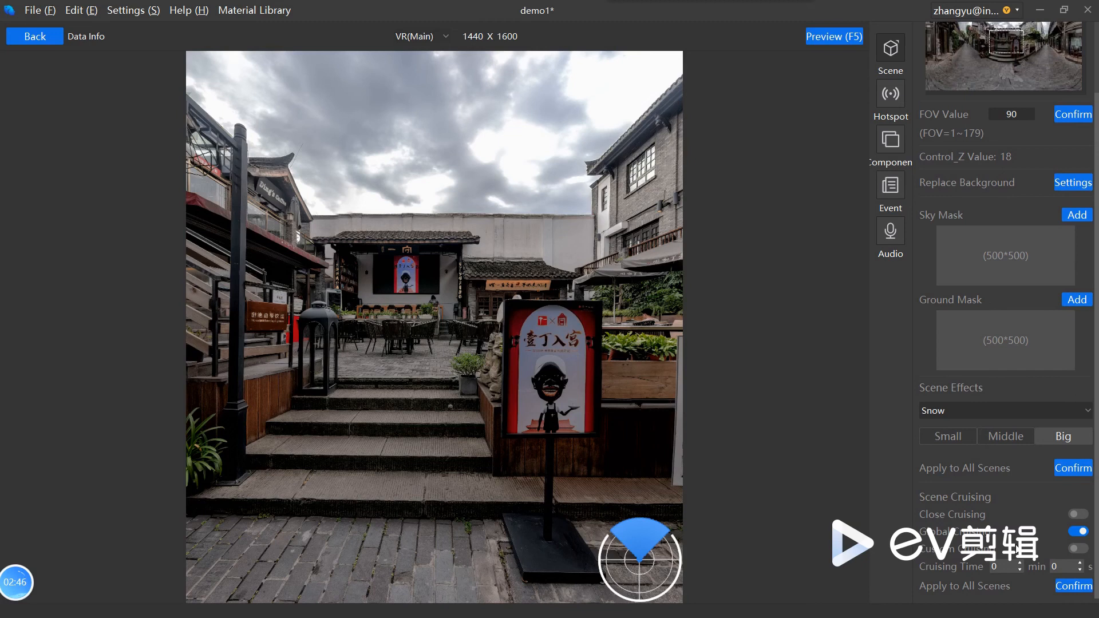
left_click(1079, 514)
left_click(1082, 533)
left_click(1078, 548)
left_click(1008, 565)
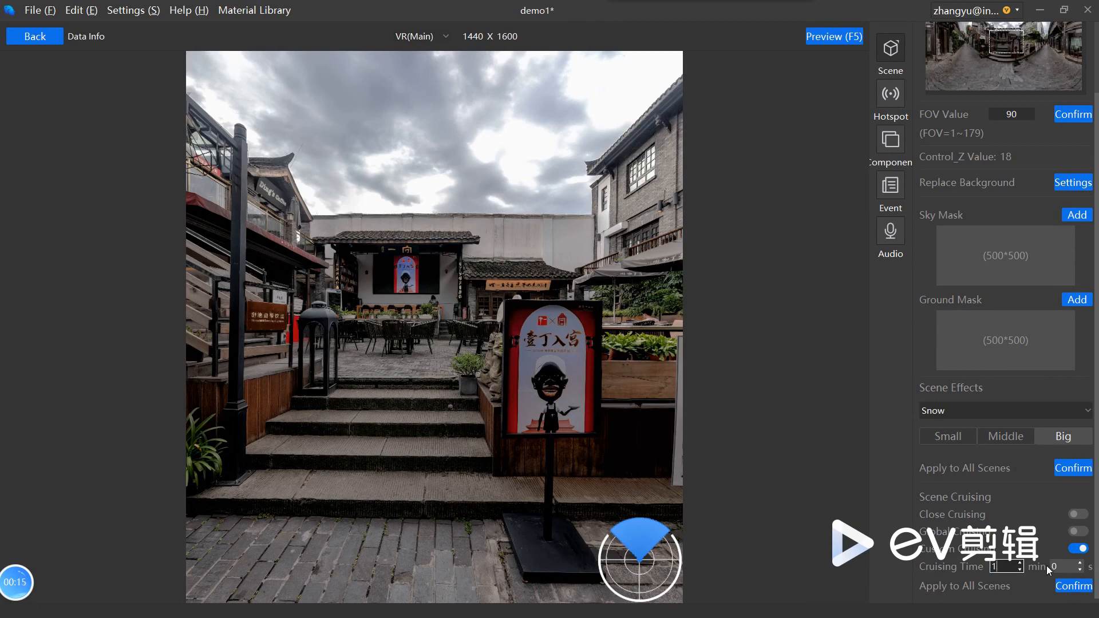
left_click(845, 36)
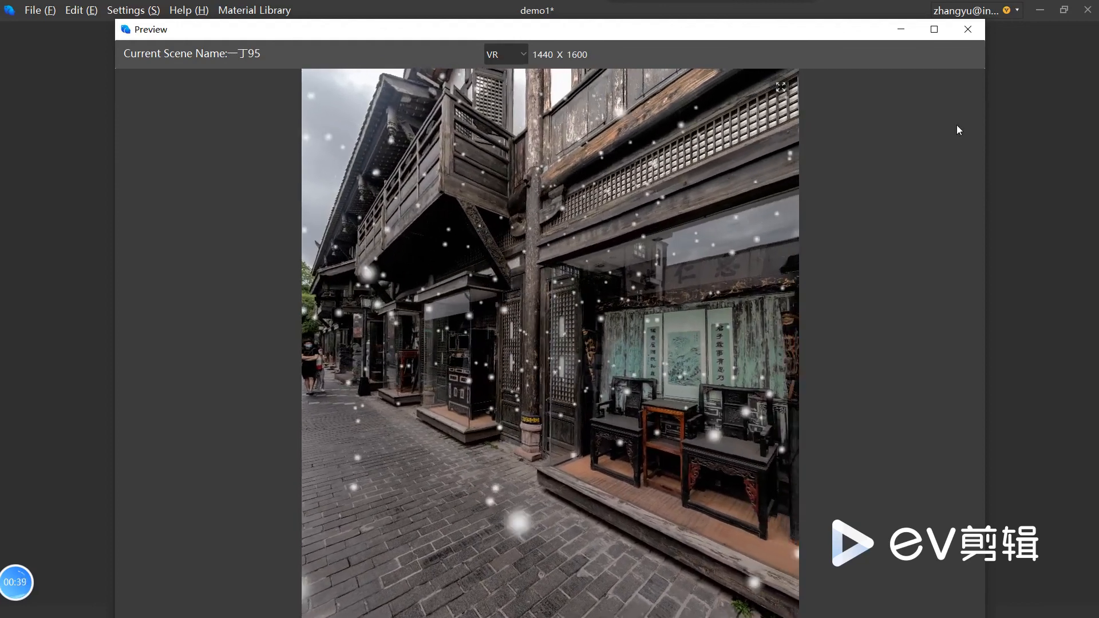
left_click(967, 29)
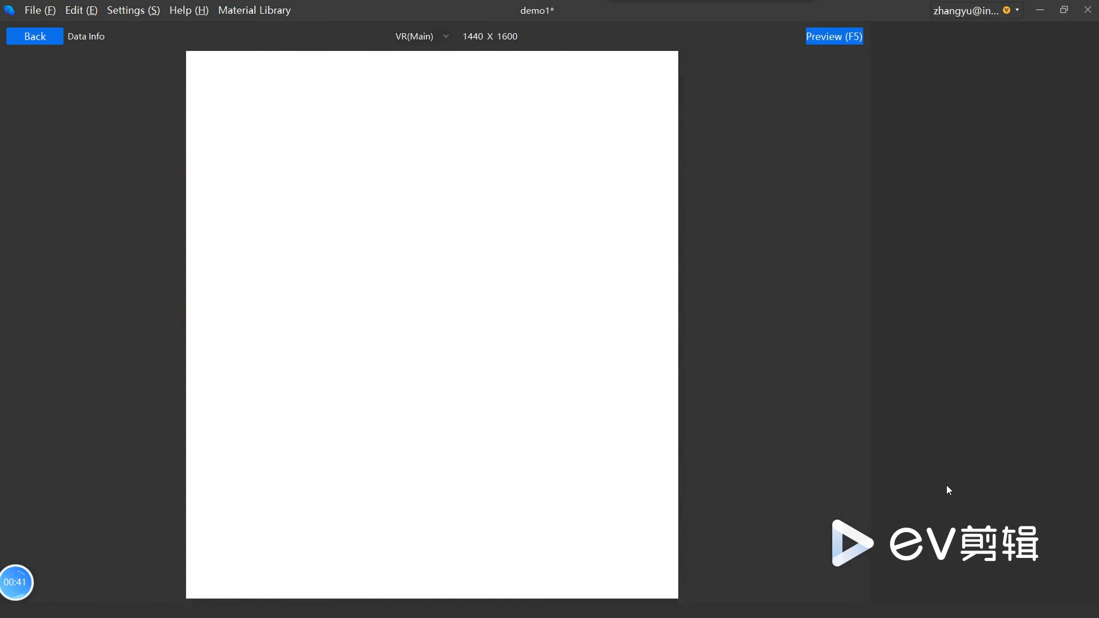
Step: Set the custom cruising time to 0 min 3 s, preview the rotation, and close the preview
left_click(997, 566)
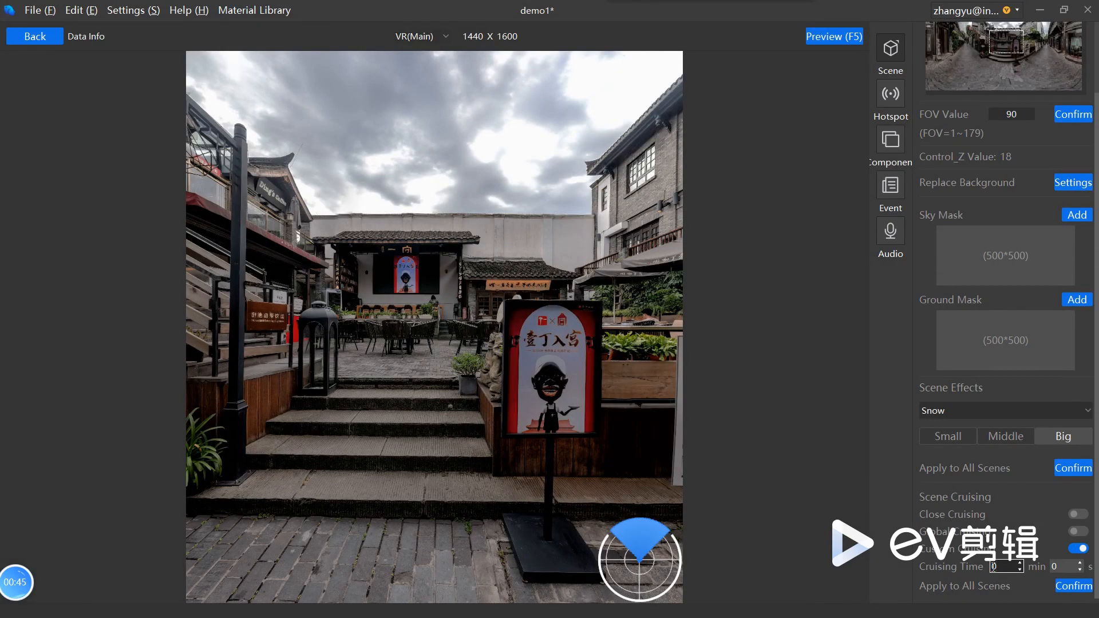
left_click(1063, 566)
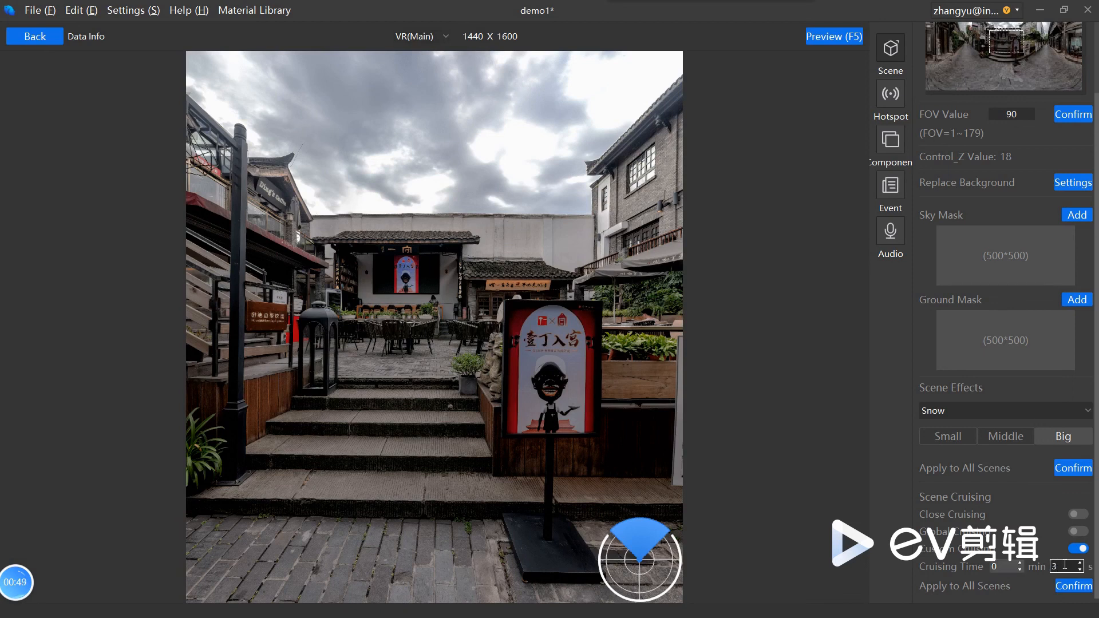
left_click(848, 42)
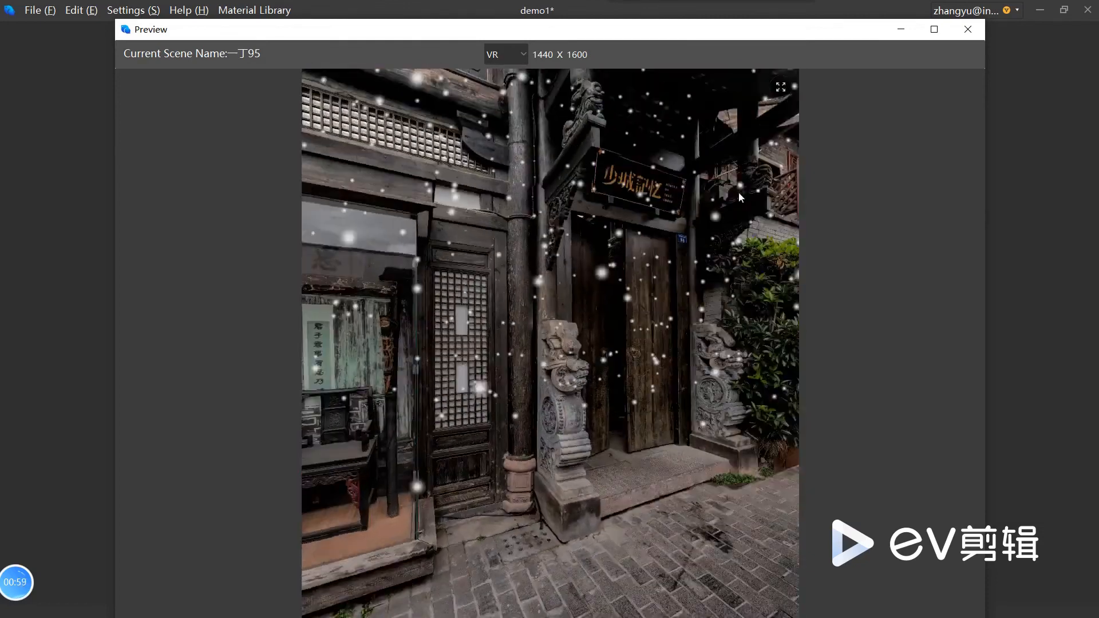
left_click(967, 29)
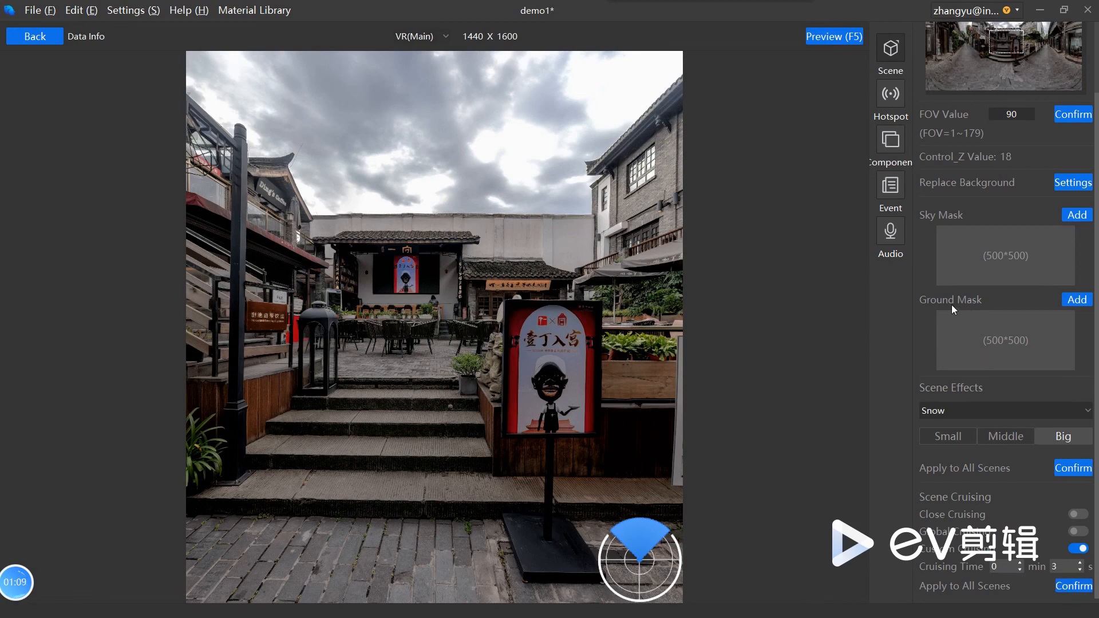
Step: Review the scene's data info and open its component details
scroll(1014, 287, "up", 2)
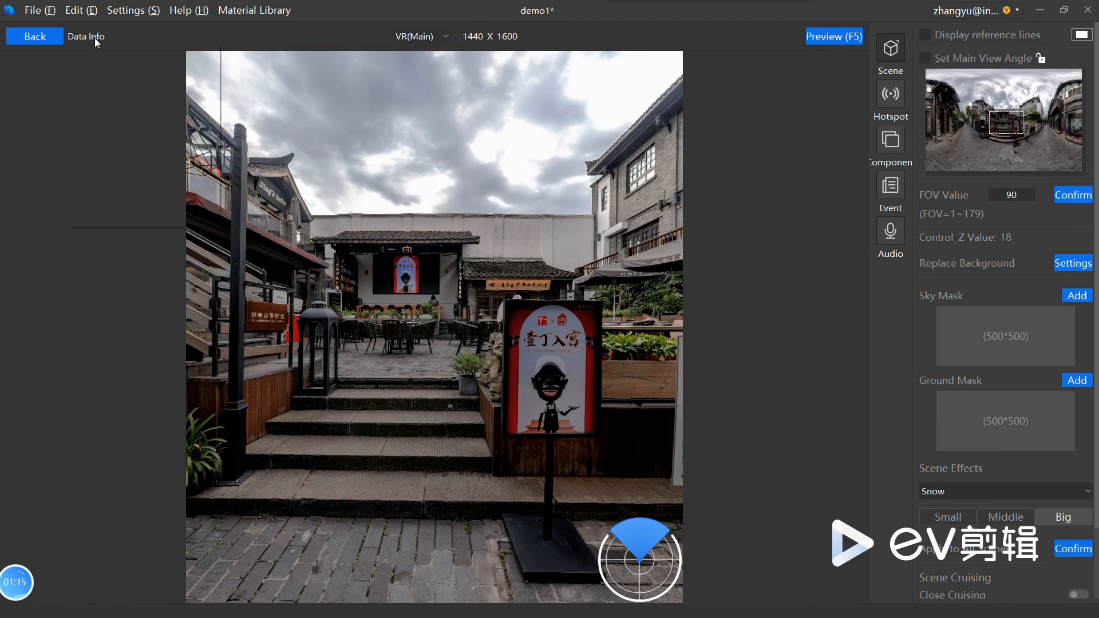
mouse_move(94, 39)
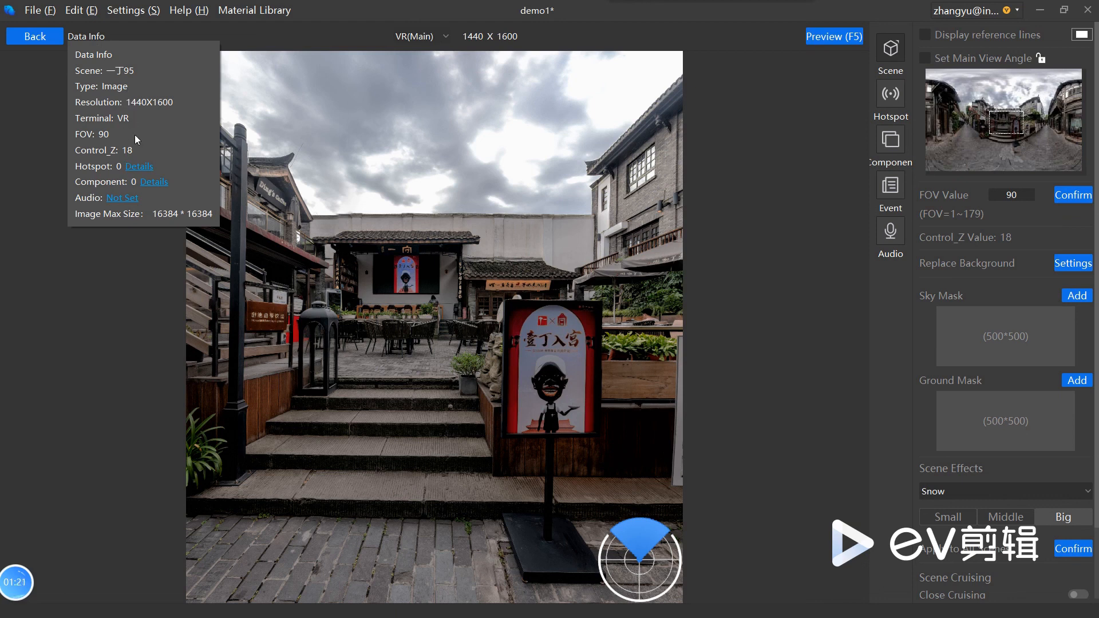
left_click(156, 182)
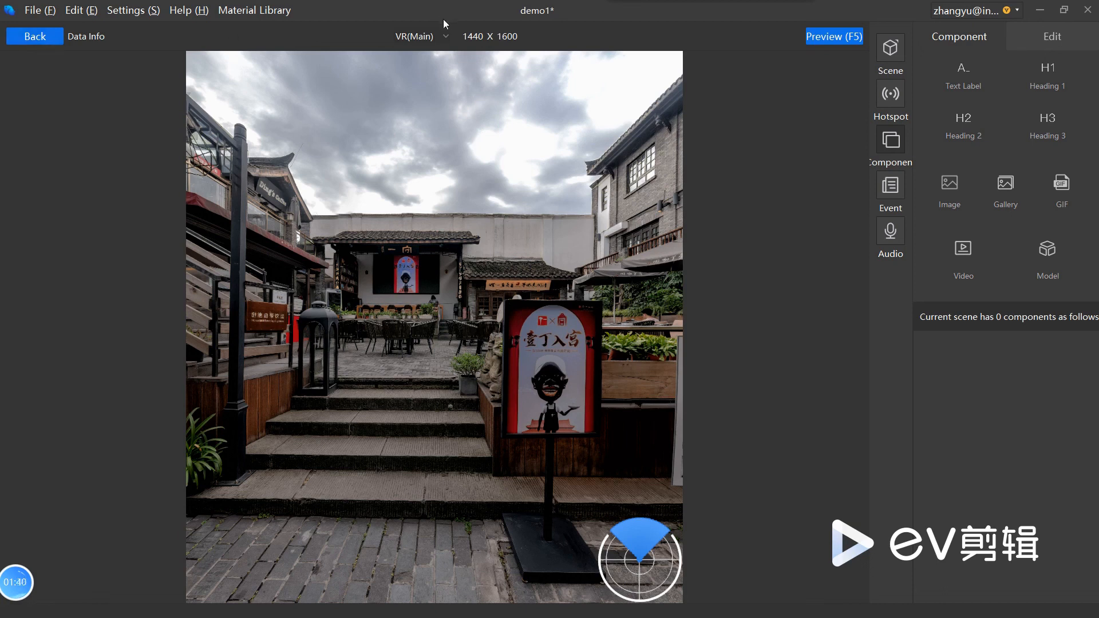
Step: Show the scene for the PC terminal, look around the courtyard, and check its PC scene settings
left_click(441, 36)
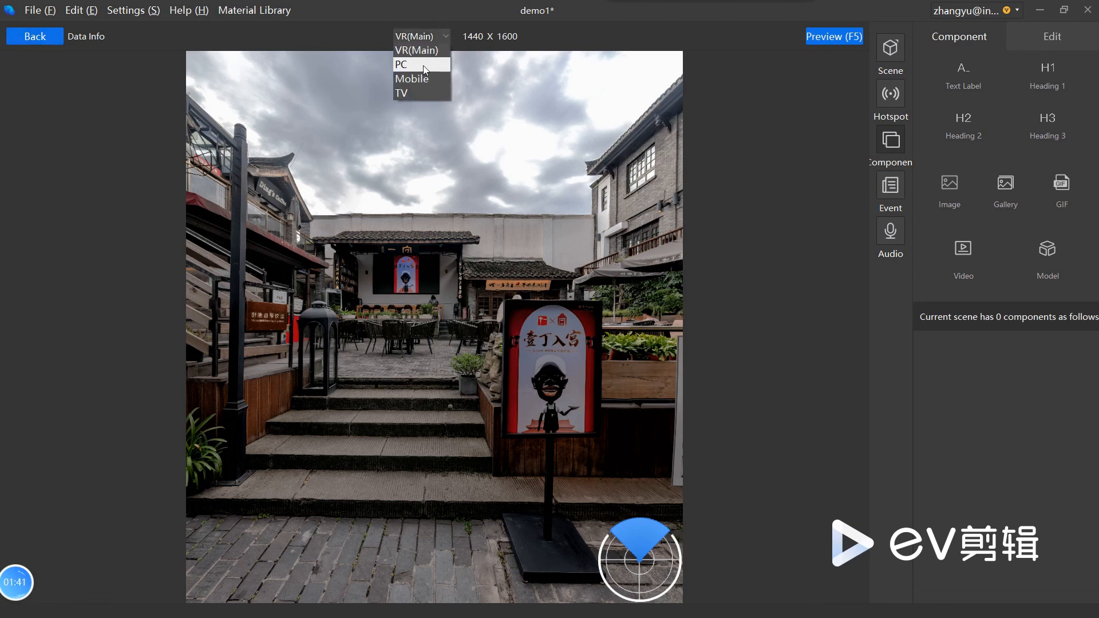
left_click(424, 64)
mouse_move(486, 301)
left_mouse_down()
mouse_move(701, 301)
mouse_move(458, 301)
mouse_move(493, 301)
left_mouse_up()
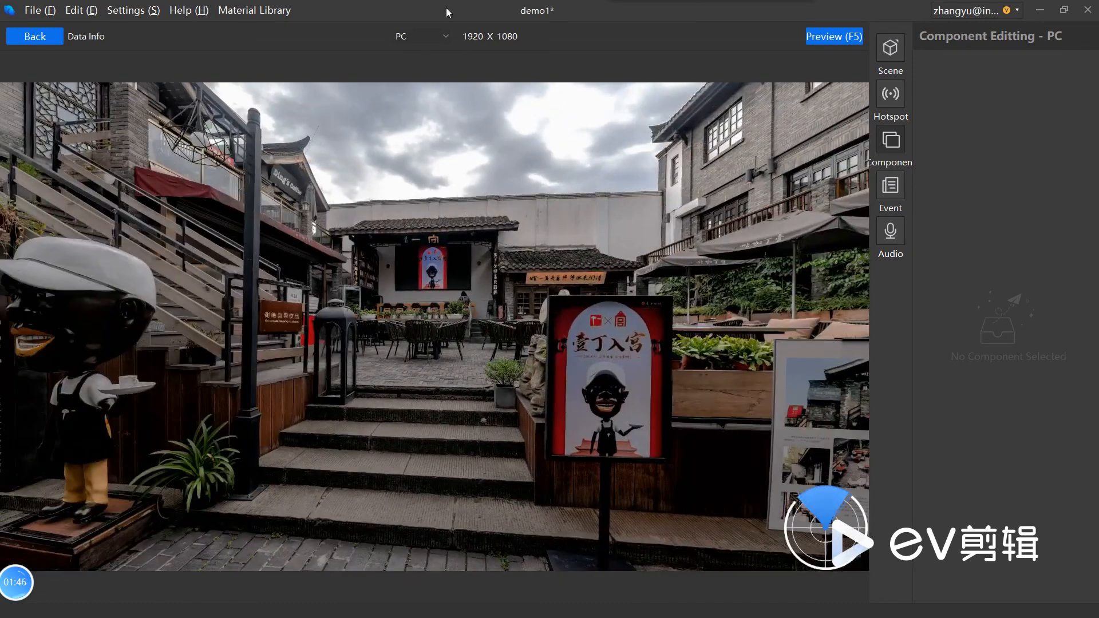
left_click(593, 412)
mouse_move(517, 327)
left_mouse_down()
mouse_move(246, 328)
mouse_move(510, 343)
left_mouse_up()
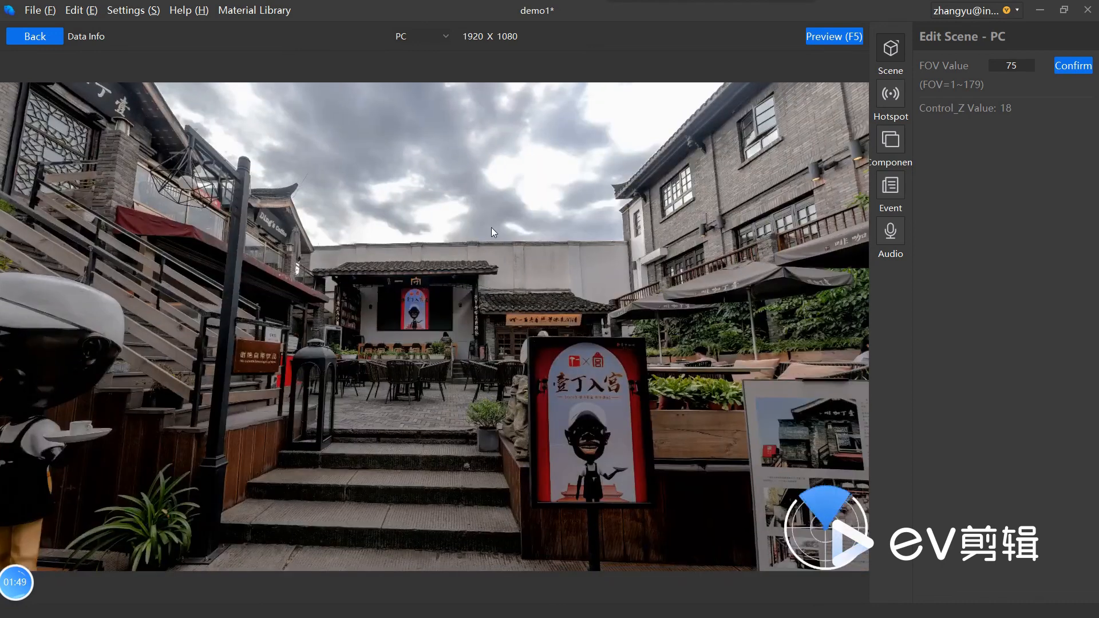
Step: Look at the scene in the Mobile terminal view, turning toward the stairs, and switch to the TV terminal view
left_click(429, 36)
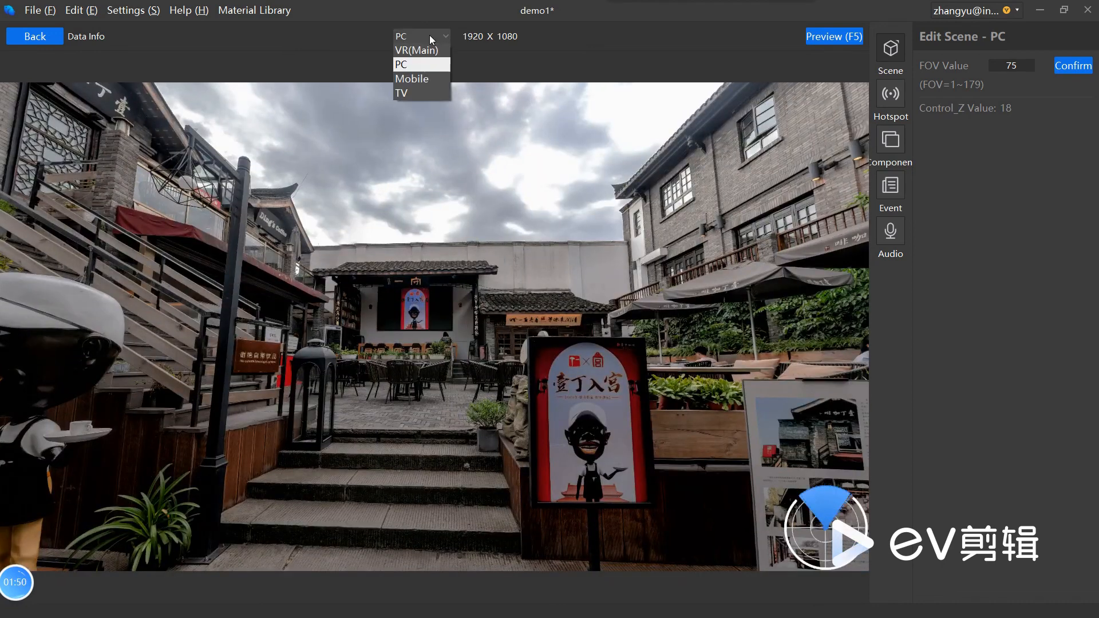
left_click(420, 80)
left_click_drag(480, 391, 572, 381)
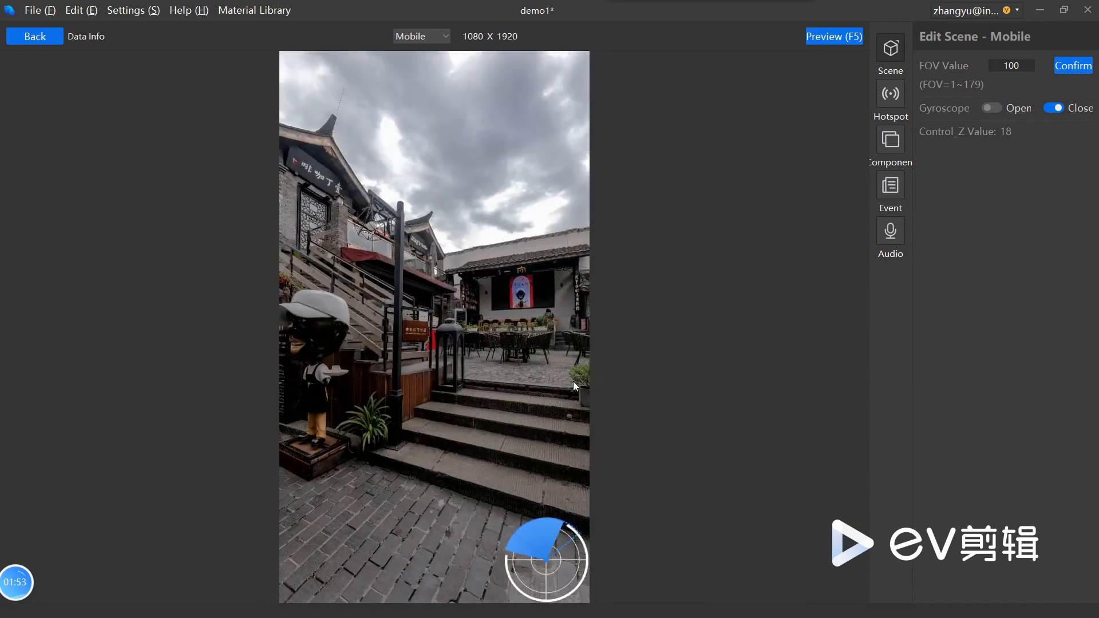
left_click(434, 37)
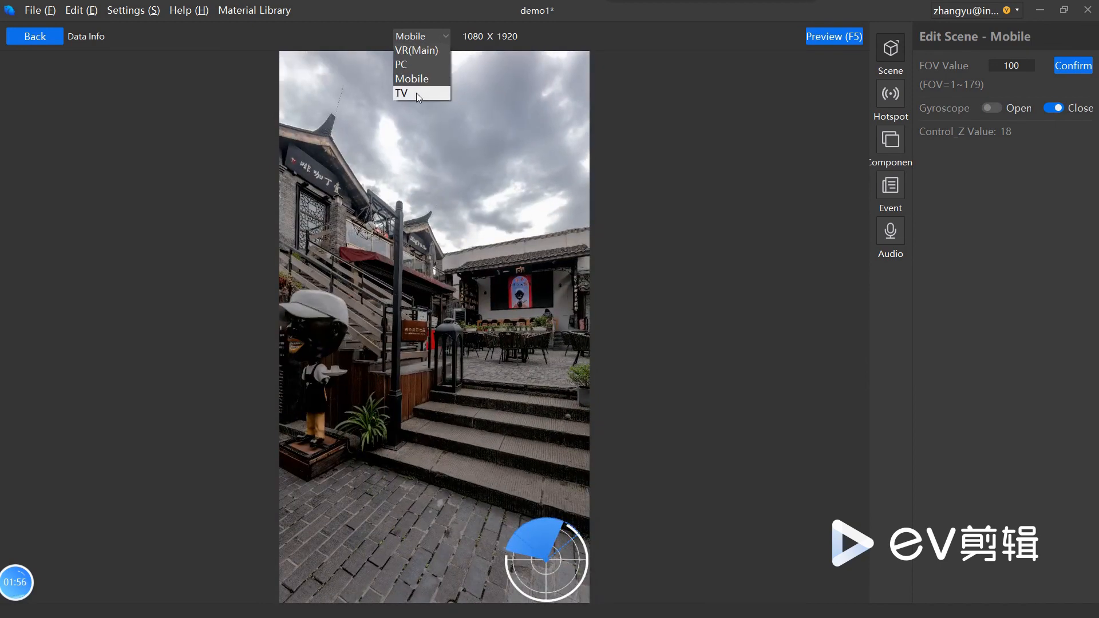
left_click(416, 93)
Step: Return to the VR(Main) terminal view, look along the street past the statue, and leave the scene editor
left_click(434, 35)
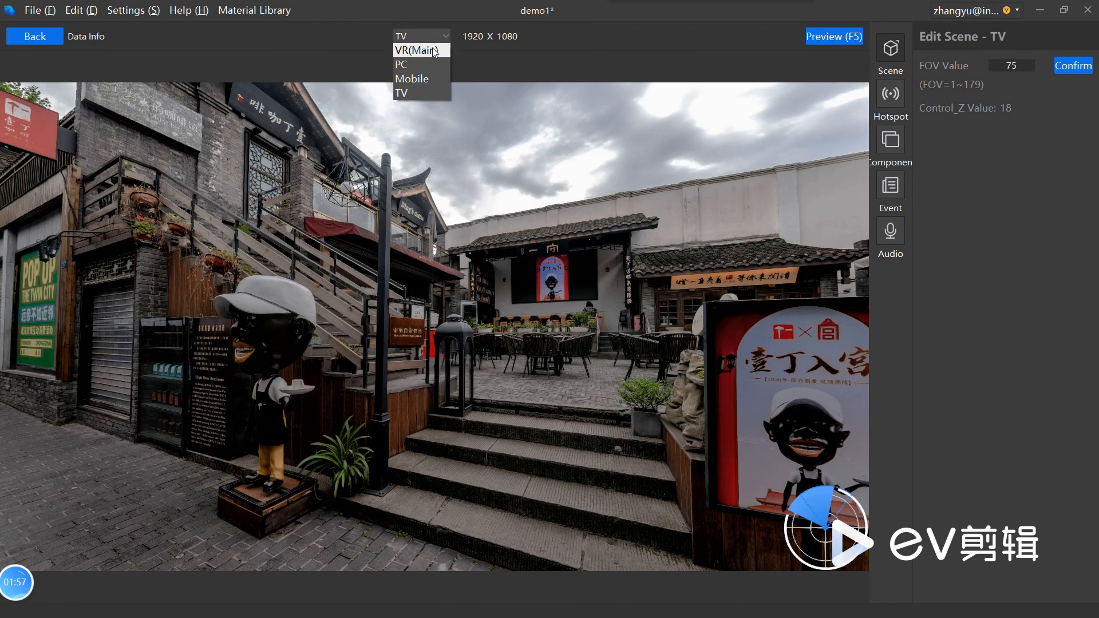
left_click(417, 49)
left_click_drag(489, 304, 615, 308)
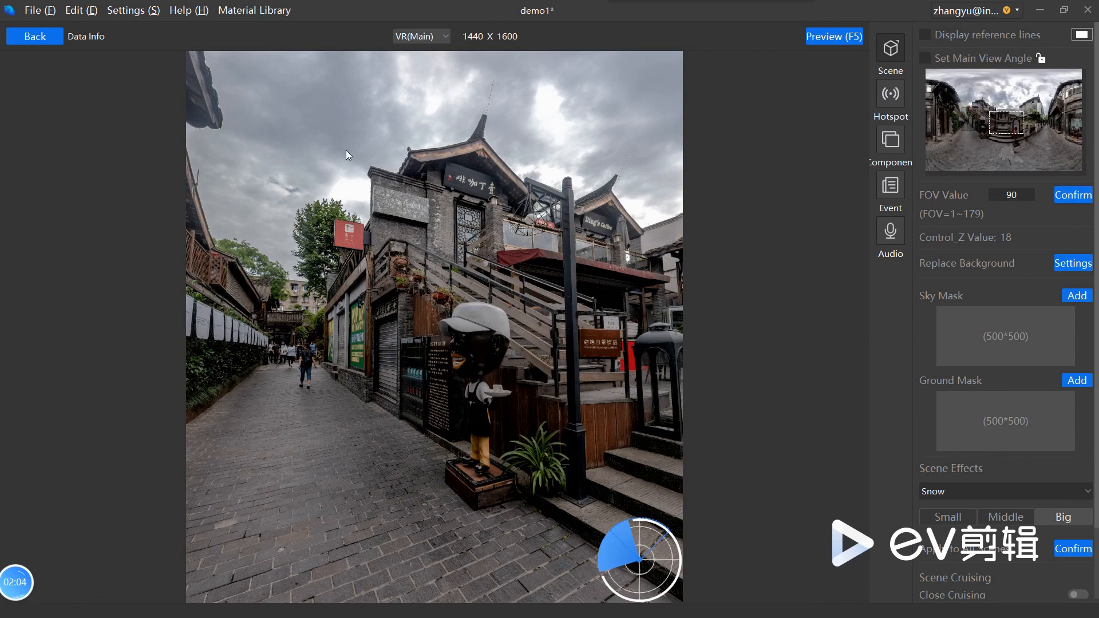
left_click(44, 38)
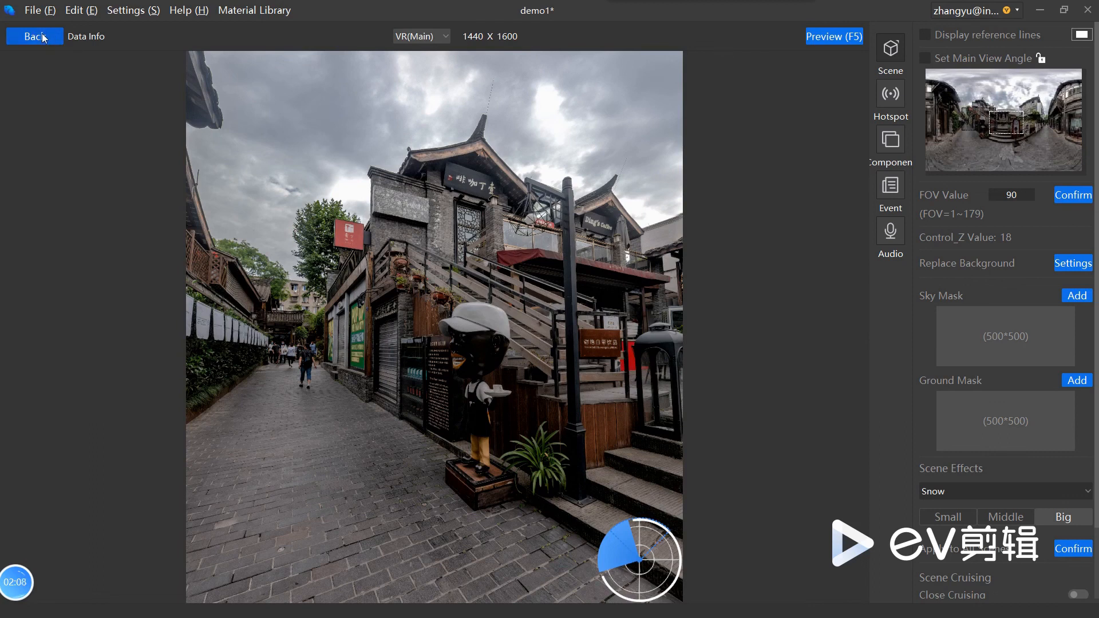